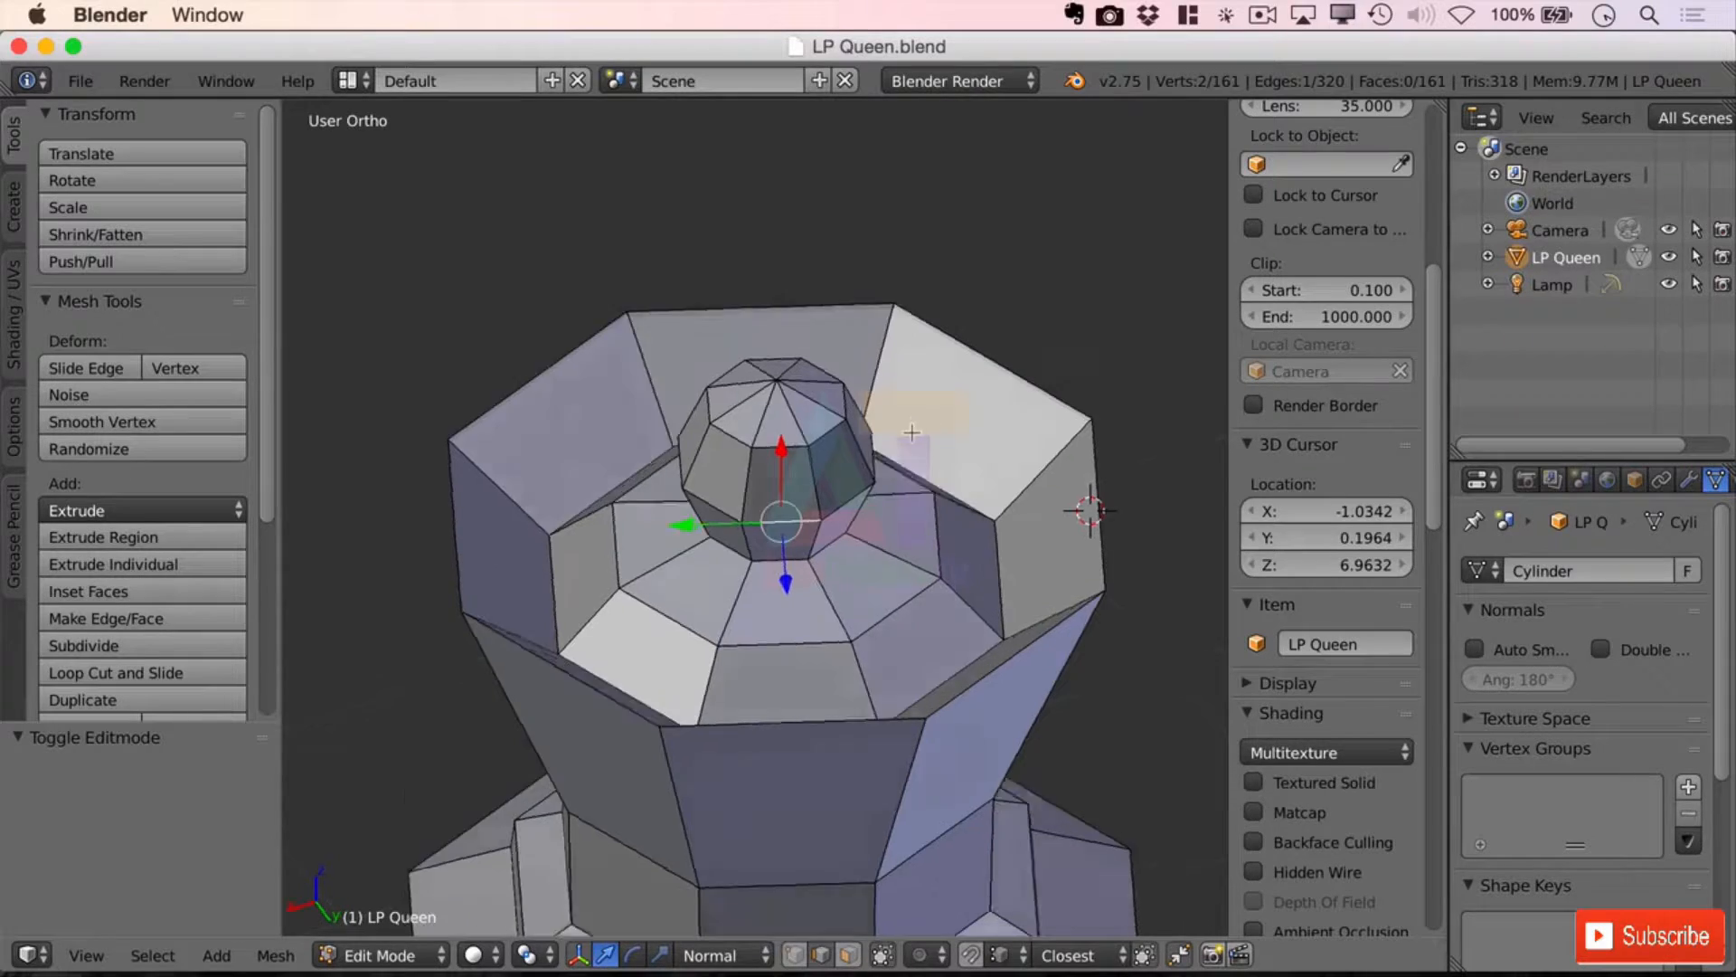
Step: Delete the inner ring of faces around the inside of the queen's crown
{"action": "mouse_move", "coordinate": [994, 425]}
{"action": "middle_mouse_down"}
{"action": "mouse_move", "coordinate": [875, 341]}
{"action": "mouse_move", "coordinate": [966, 418]}
{"action": "mouse_move", "coordinate": [826, 368]}
{"action": "mouse_move", "coordinate": [914, 399]}
{"action": "mouse_move", "coordinate": [940, 461]}
{"action": "mouse_move", "coordinate": [964, 422]}
{"action": "middle_mouse_up"}
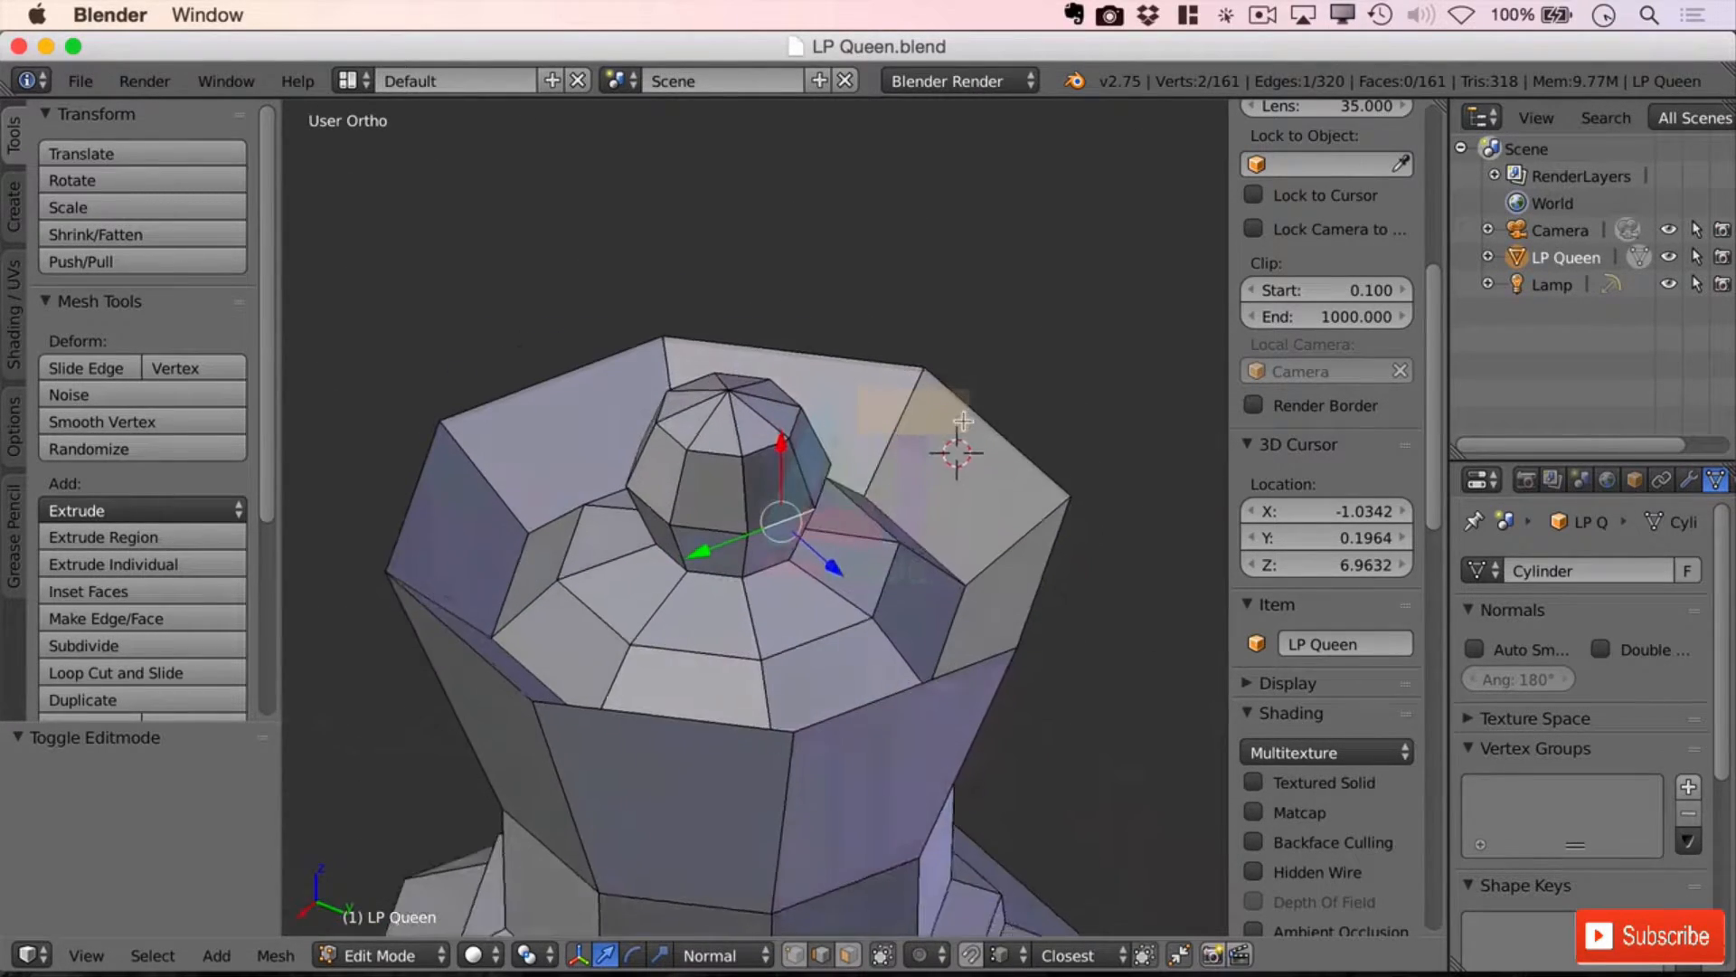
{"action": "scroll", "coordinate": [963, 422], "scroll_direction": "up", "scroll_amount": 1}
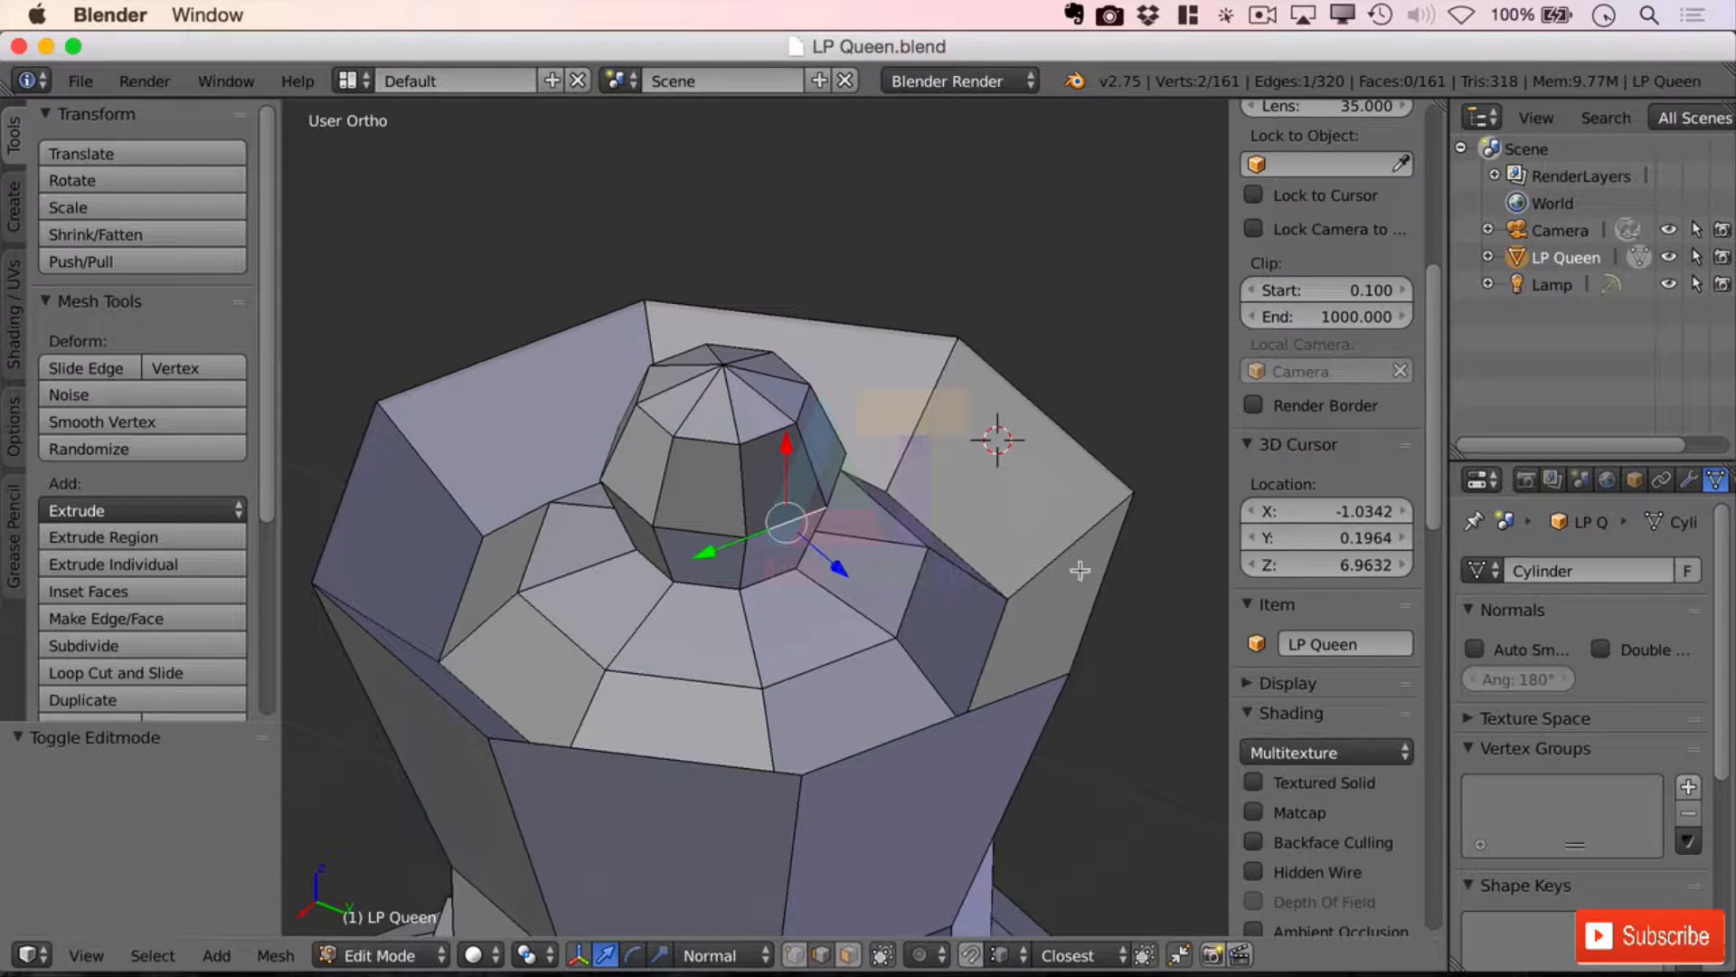
{"action": "scroll", "coordinate": [870, 740], "scroll_direction": "down", "scroll_amount": 3}
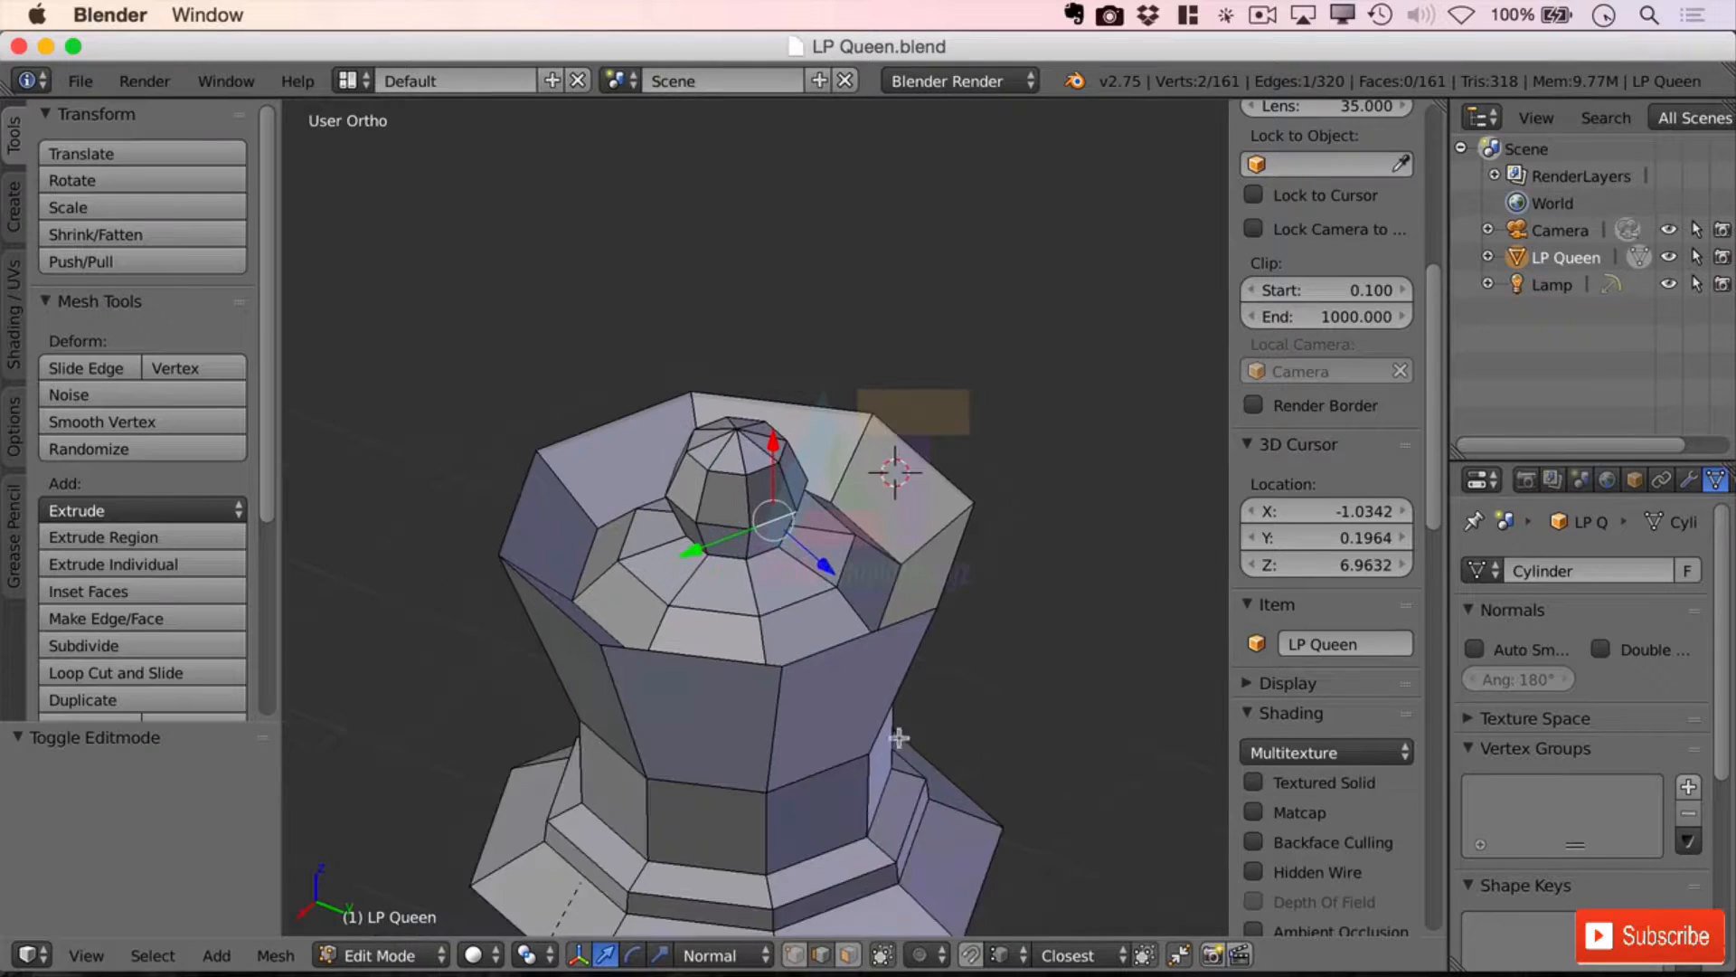
{"action": "mouse_move", "coordinate": [1024, 792]}
{"action": "middle_mouse_down"}
{"action": "mouse_move", "coordinate": [973, 756]}
{"action": "mouse_move", "coordinate": [1058, 739]}
{"action": "mouse_move", "coordinate": [953, 763]}
{"action": "mouse_move", "coordinate": [996, 787]}
{"action": "mouse_move", "coordinate": [1098, 791]}
{"action": "mouse_move", "coordinate": [1019, 787]}
{"action": "mouse_move", "coordinate": [1043, 802]}
{"action": "mouse_move", "coordinate": [1021, 782]}
{"action": "middle_mouse_up"}
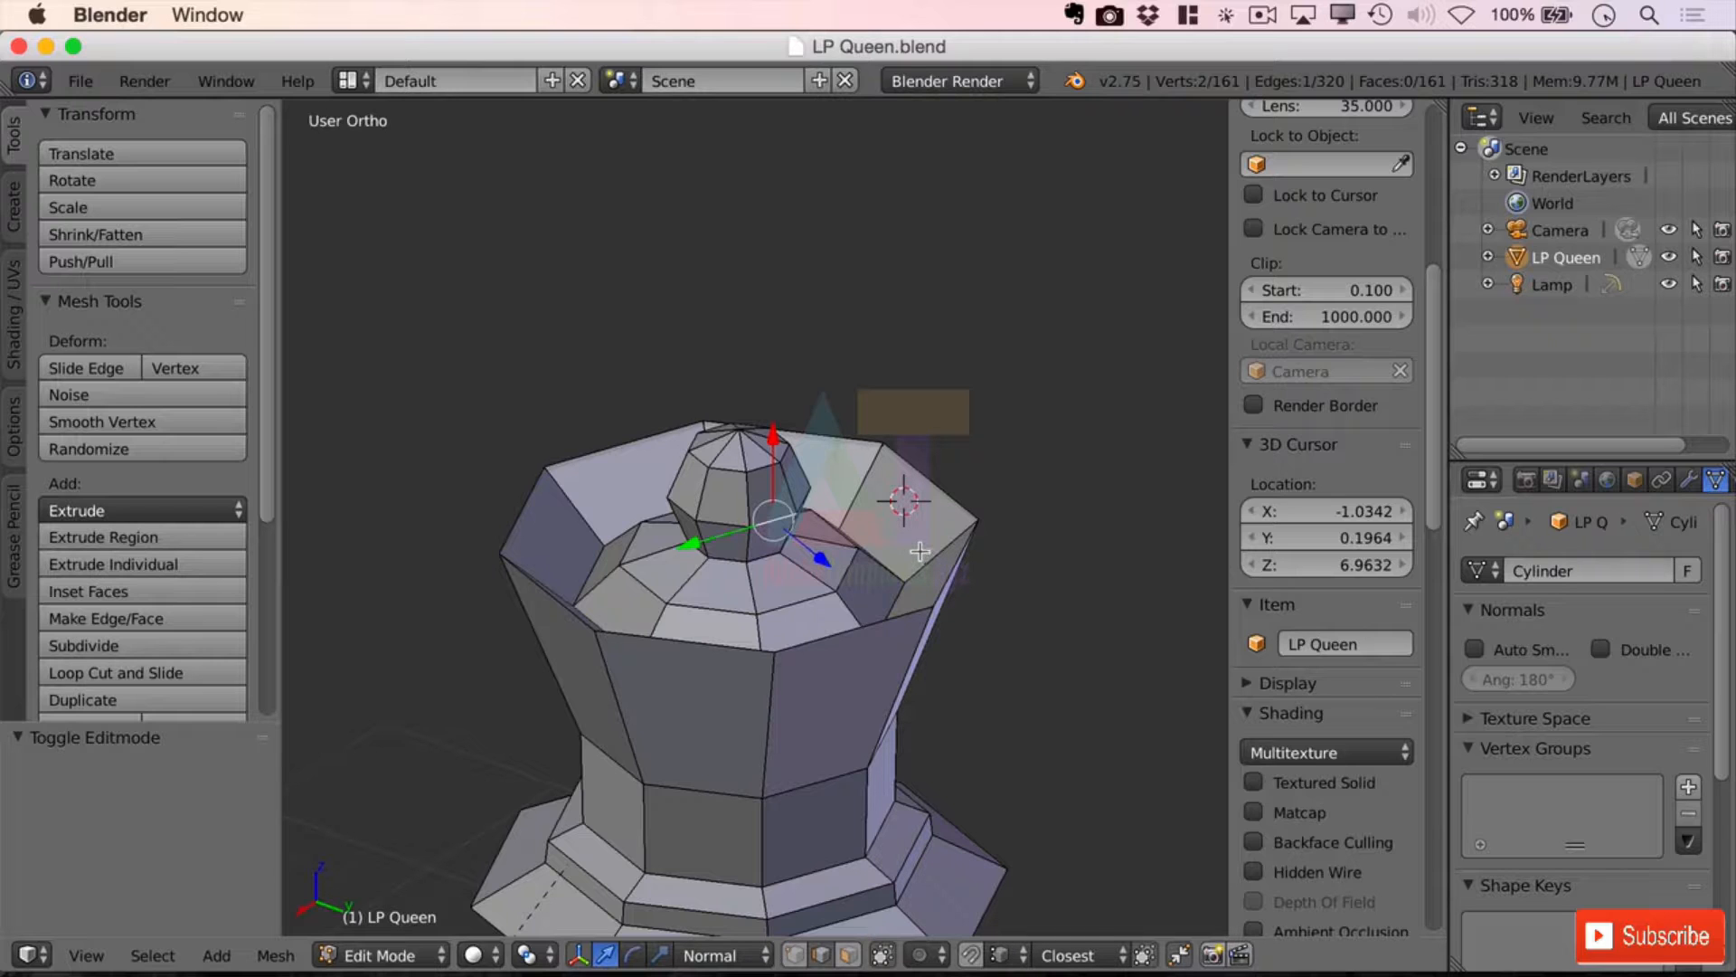
{"action": "right_click", "coordinate": [586, 518], "text": "alt"}
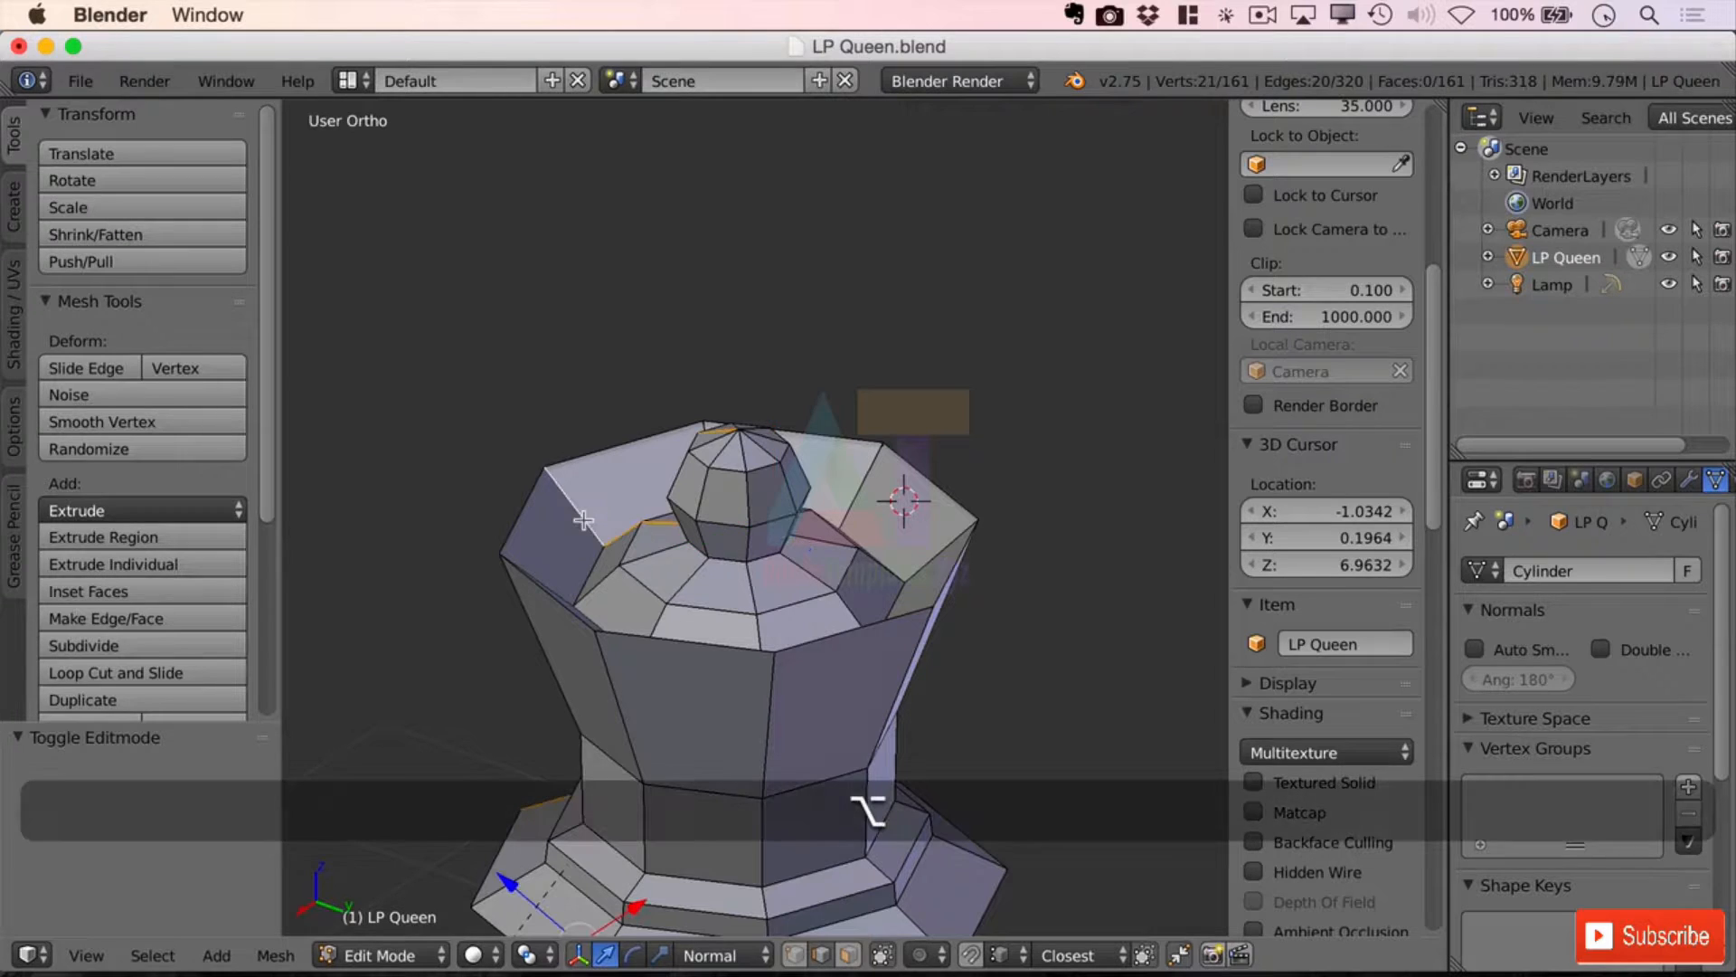
{"action": "left_click", "coordinate": [850, 954]}
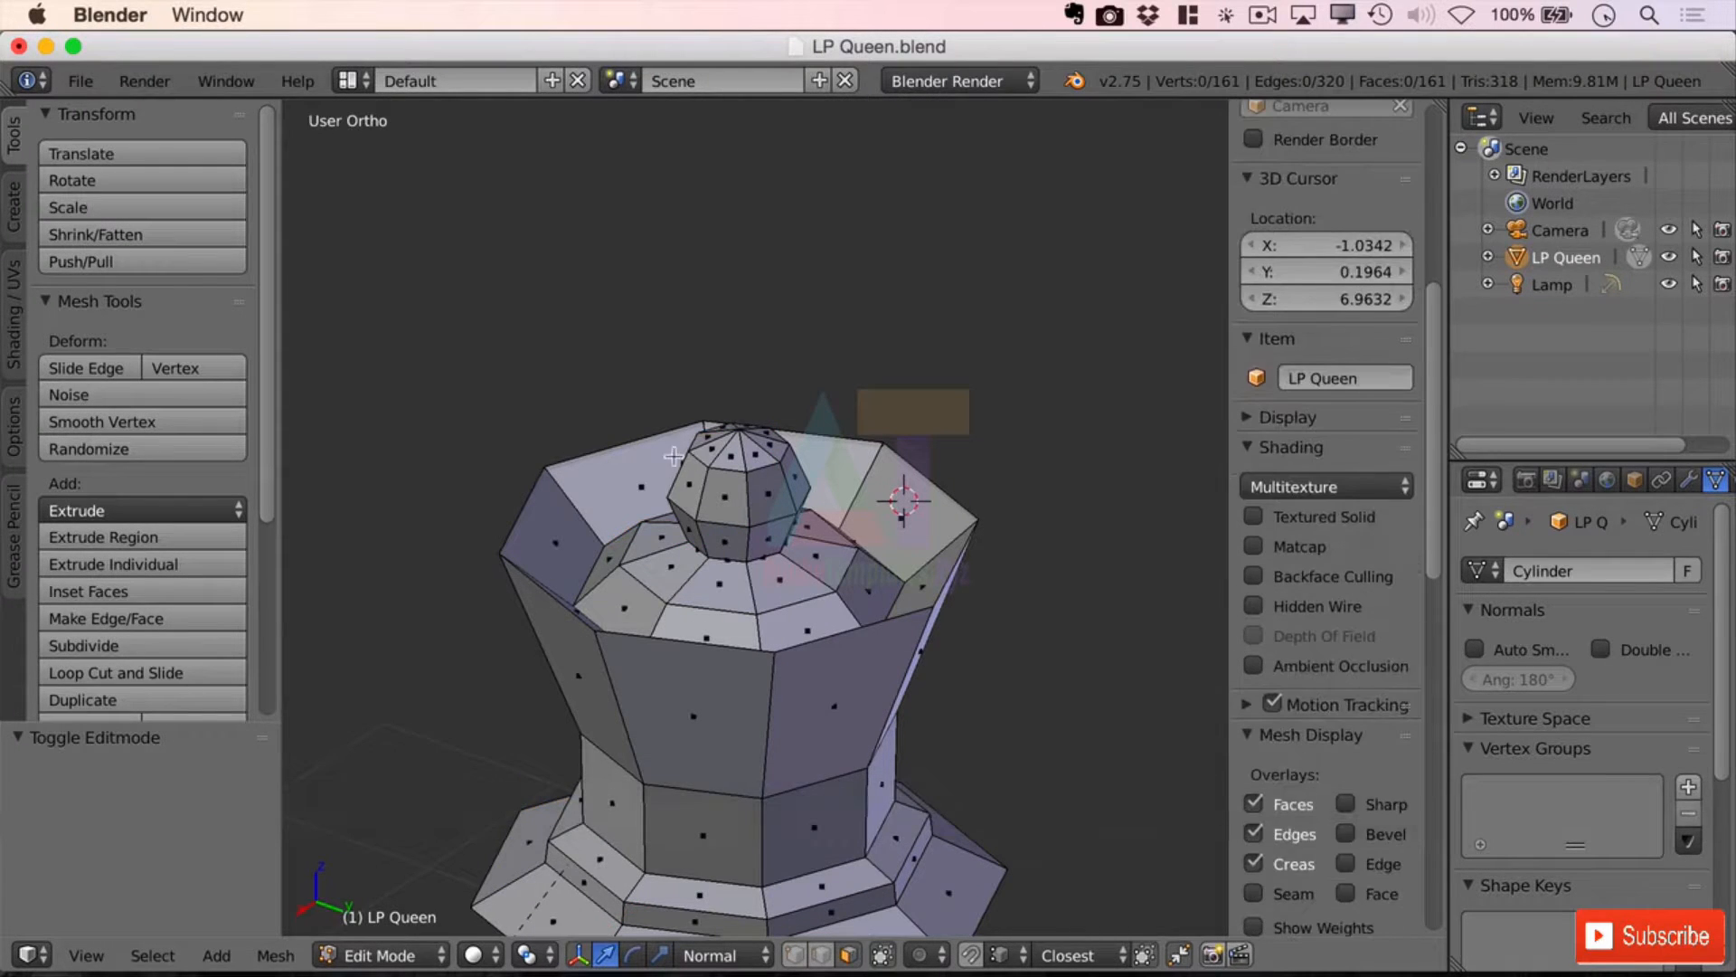
{"action": "right_click", "coordinate": [569, 529], "text": "alt"}
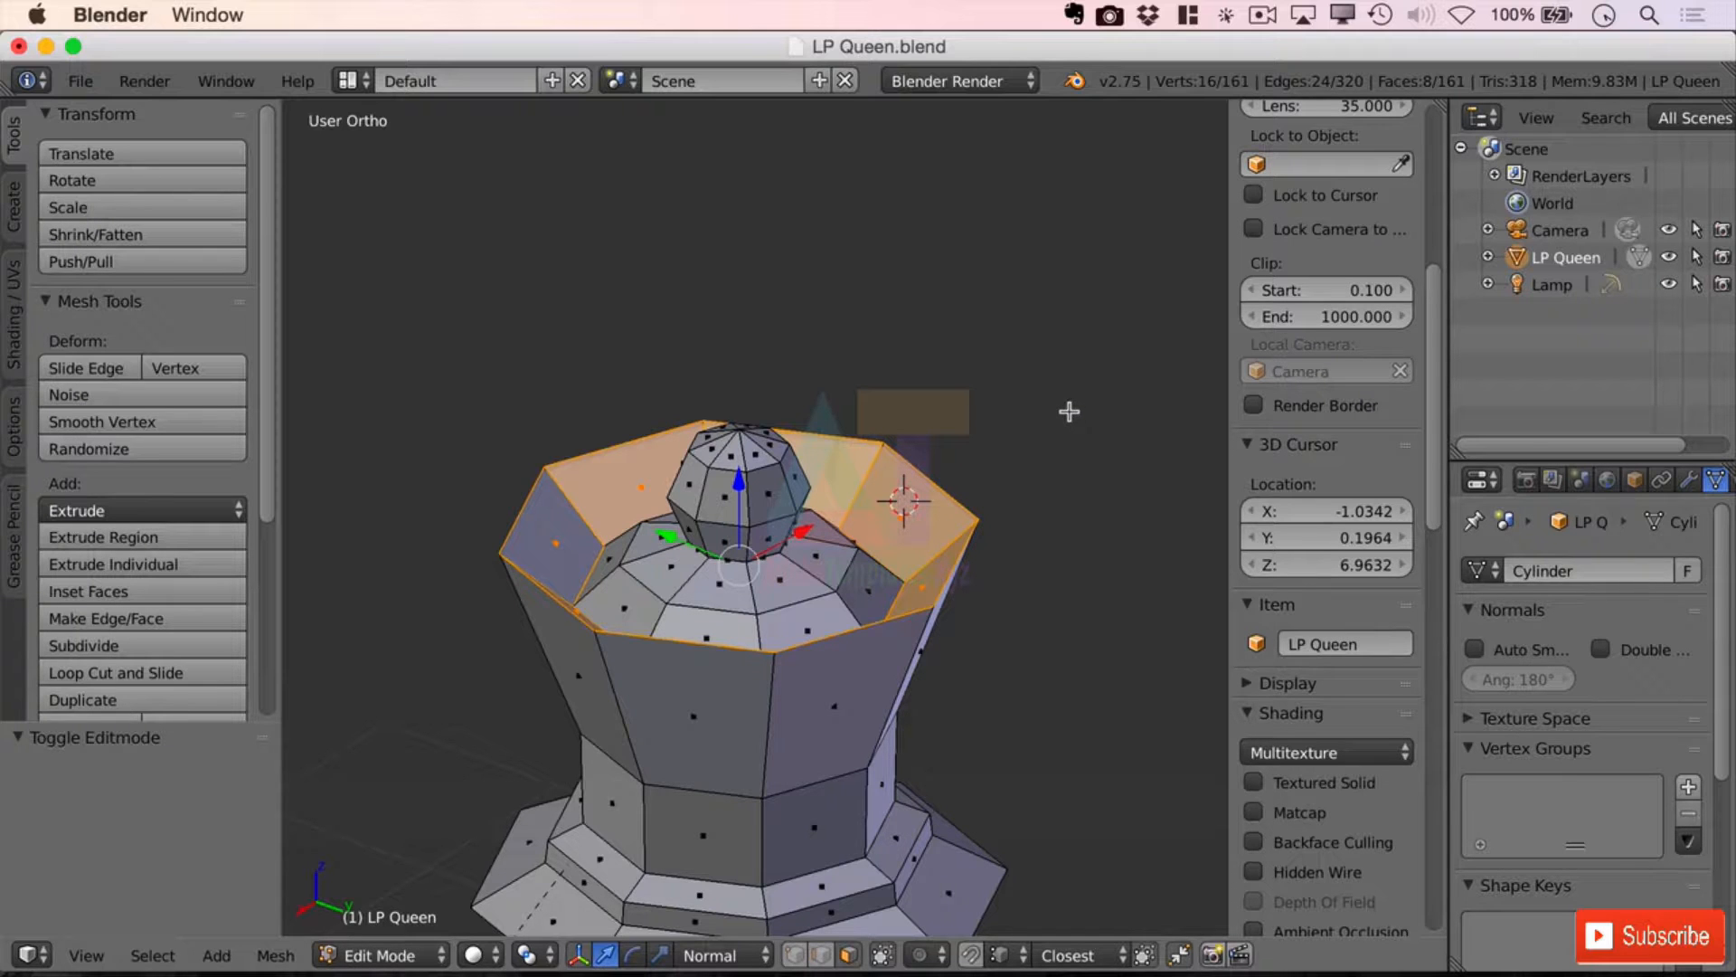
{"action": "mouse_move", "coordinate": [1040, 452]}
{"action": "middle_mouse_down"}
{"action": "mouse_move", "coordinate": [1081, 480]}
{"action": "mouse_move", "coordinate": [1025, 473]}
{"action": "middle_mouse_up"}
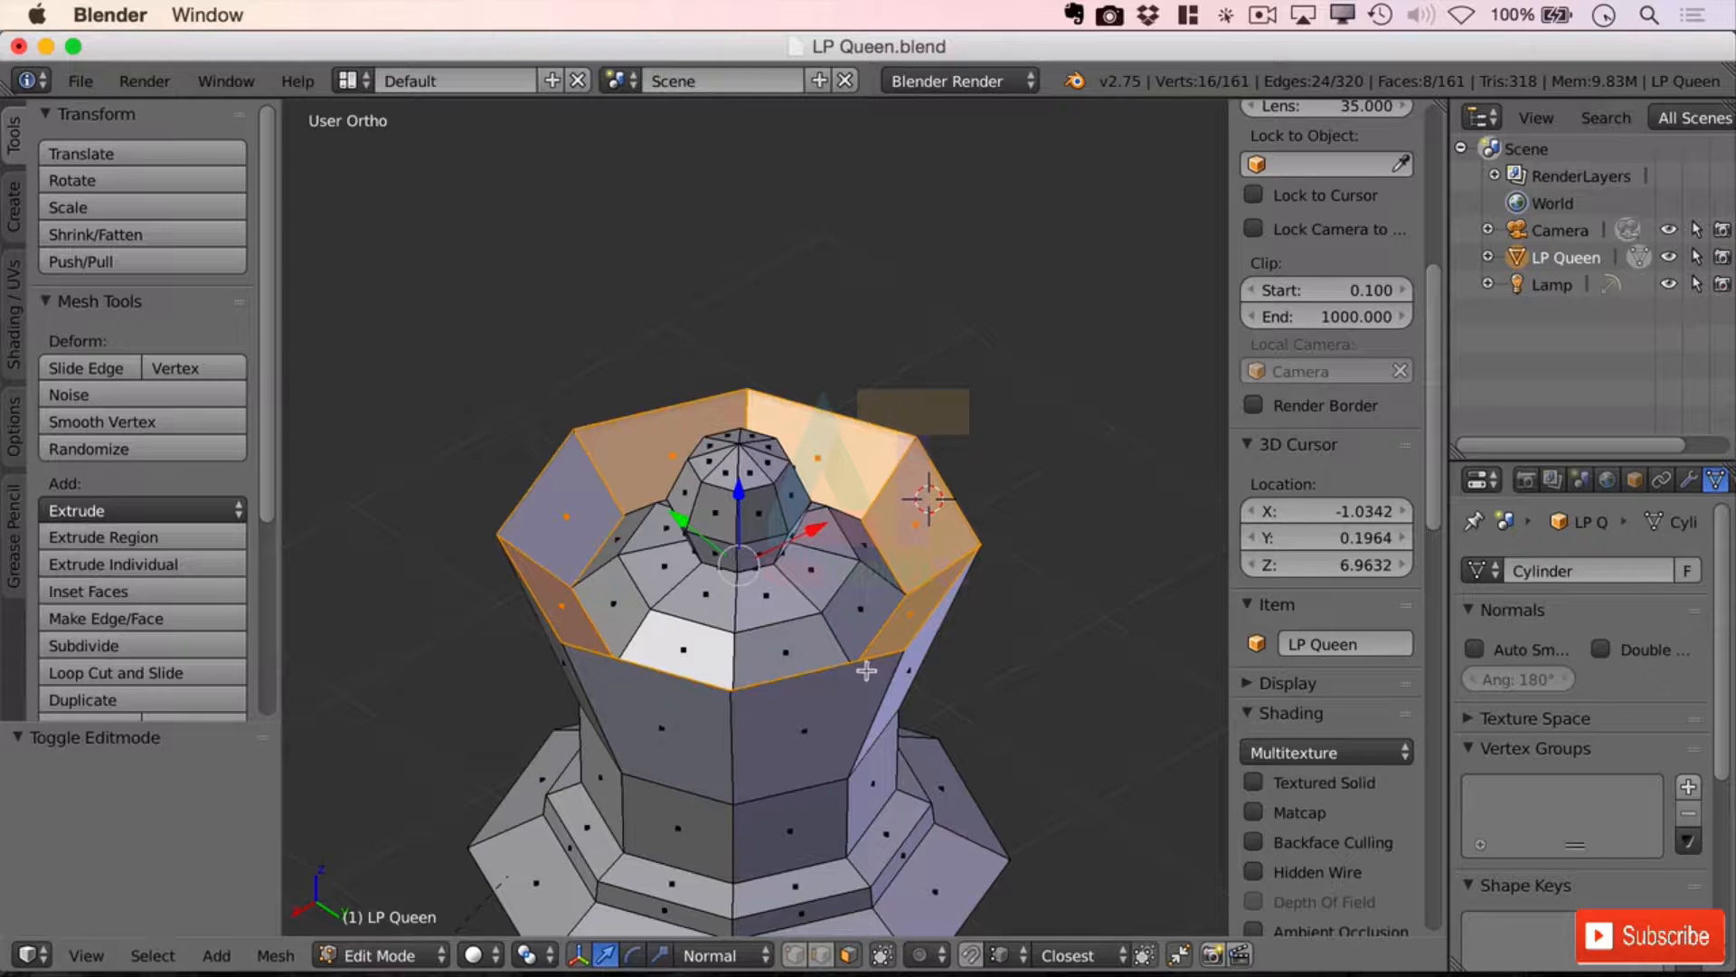
{"action": "middle_click_drag", "start_coordinate": [798, 665], "coordinate": [864, 671]}
{"action": "key", "text": "x"}
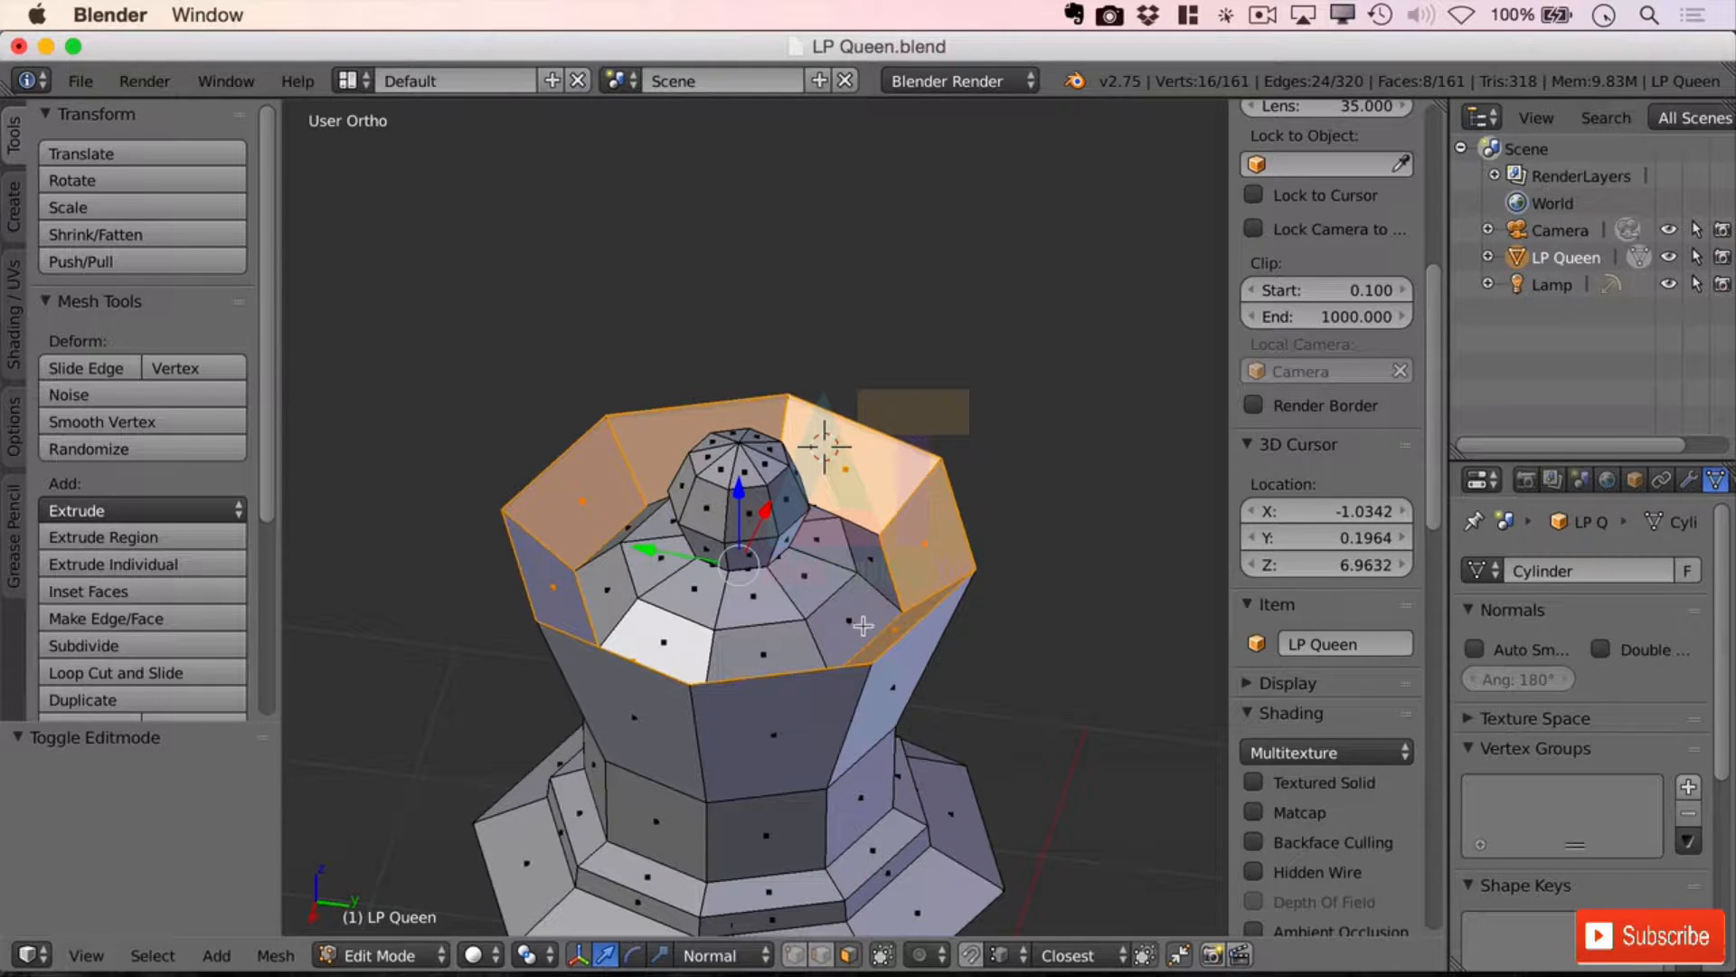
{"action": "key", "text": "x"}
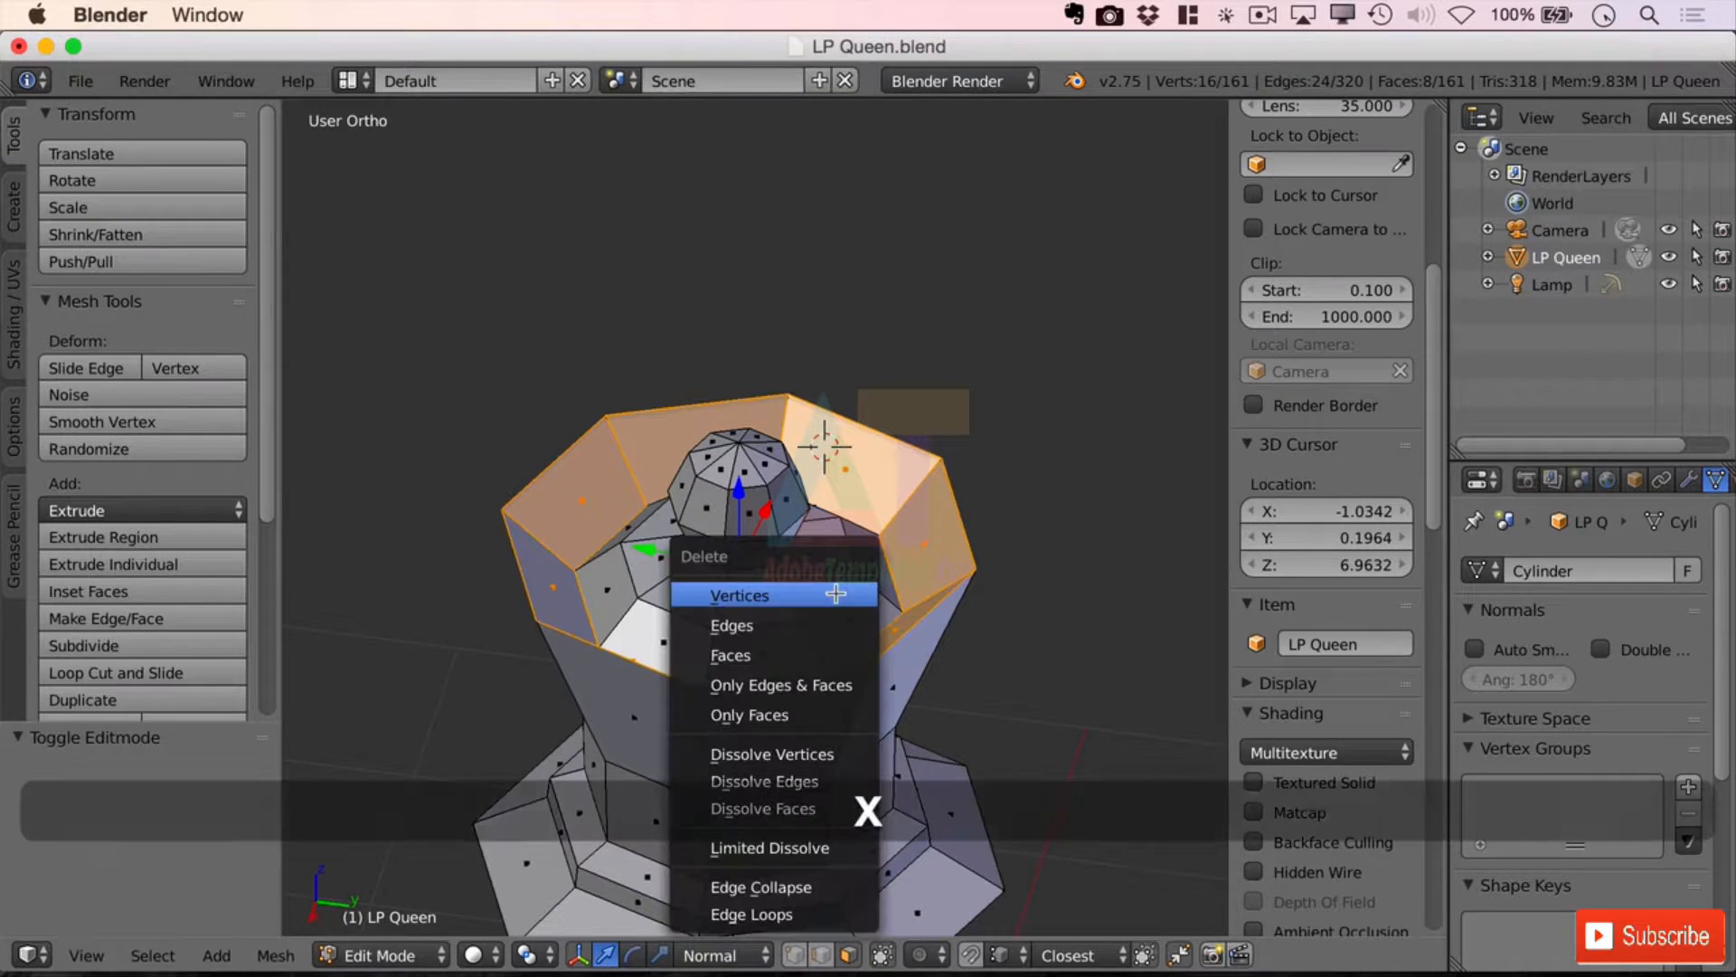
{"action": "left_click", "coordinate": [827, 656]}
Step: Subdivide the outer ring of crown faces with one cut
{"action": "mouse_move", "coordinate": [1019, 546]}
{"action": "middle_mouse_down"}
{"action": "mouse_move", "coordinate": [1049, 597]}
{"action": "mouse_move", "coordinate": [1081, 558]}
{"action": "mouse_move", "coordinate": [1073, 536]}
{"action": "mouse_move", "coordinate": [1043, 542]}
{"action": "mouse_move", "coordinate": [1055, 558]}
{"action": "mouse_move", "coordinate": [1046, 531]}
{"action": "middle_mouse_up"}
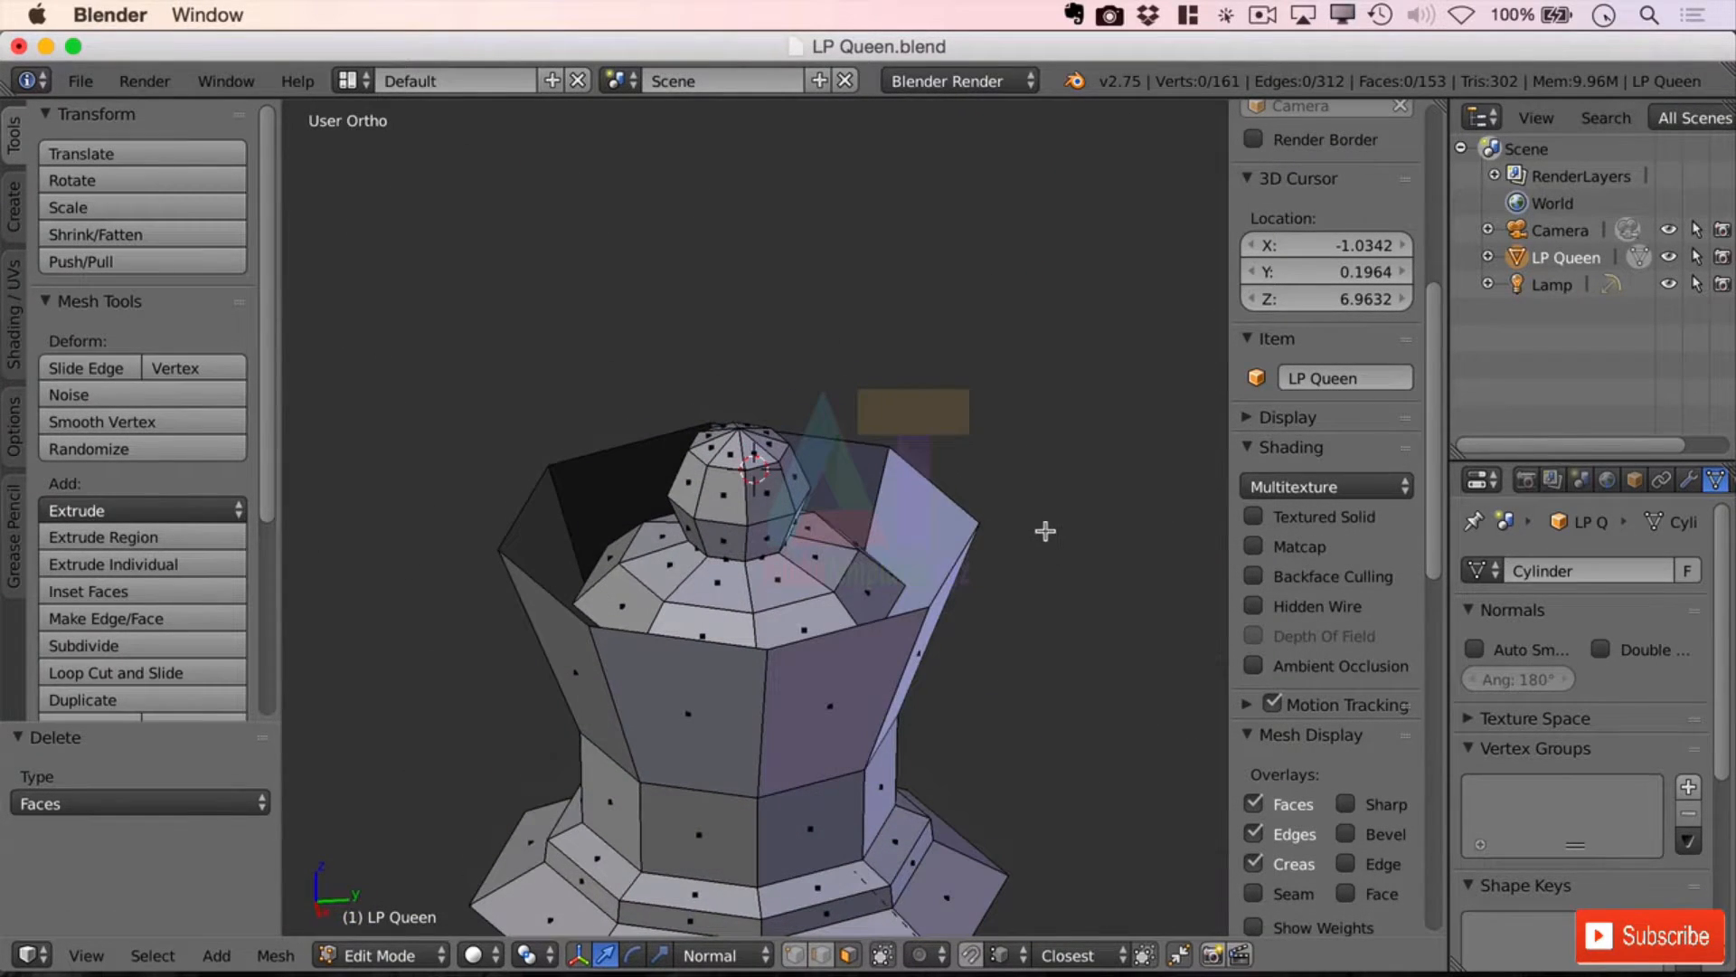
{"action": "right_click", "coordinate": [876, 696], "text": "alt"}
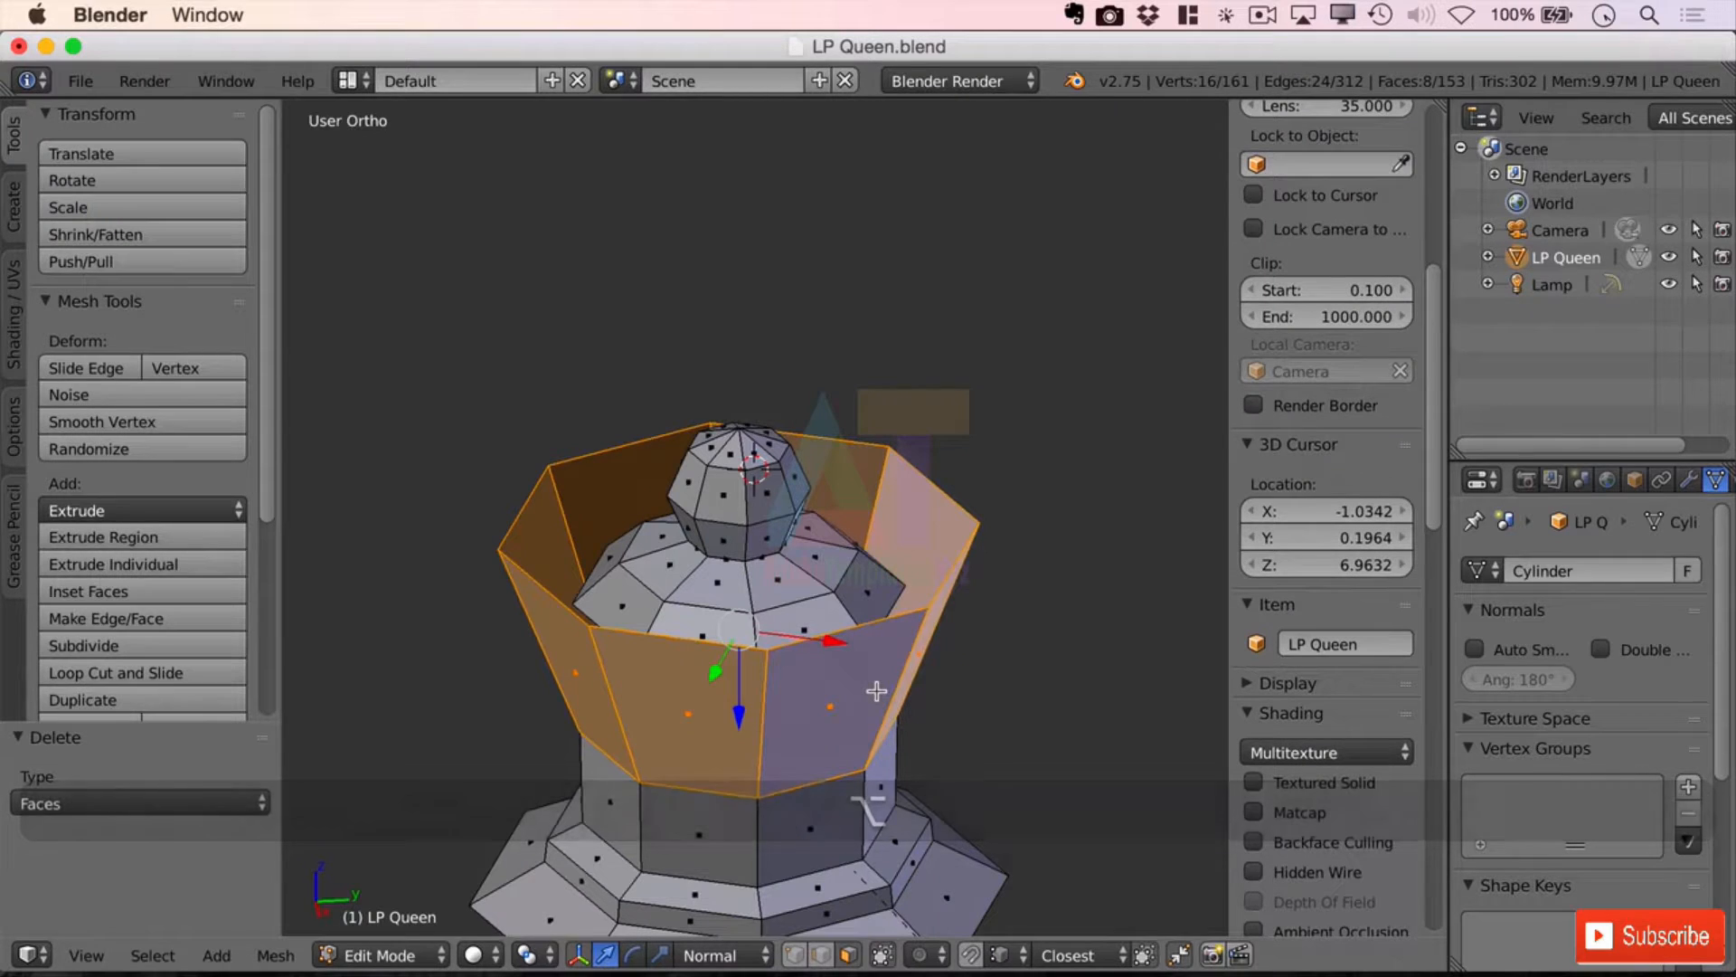
{"action": "left_click", "coordinate": [172, 645]}
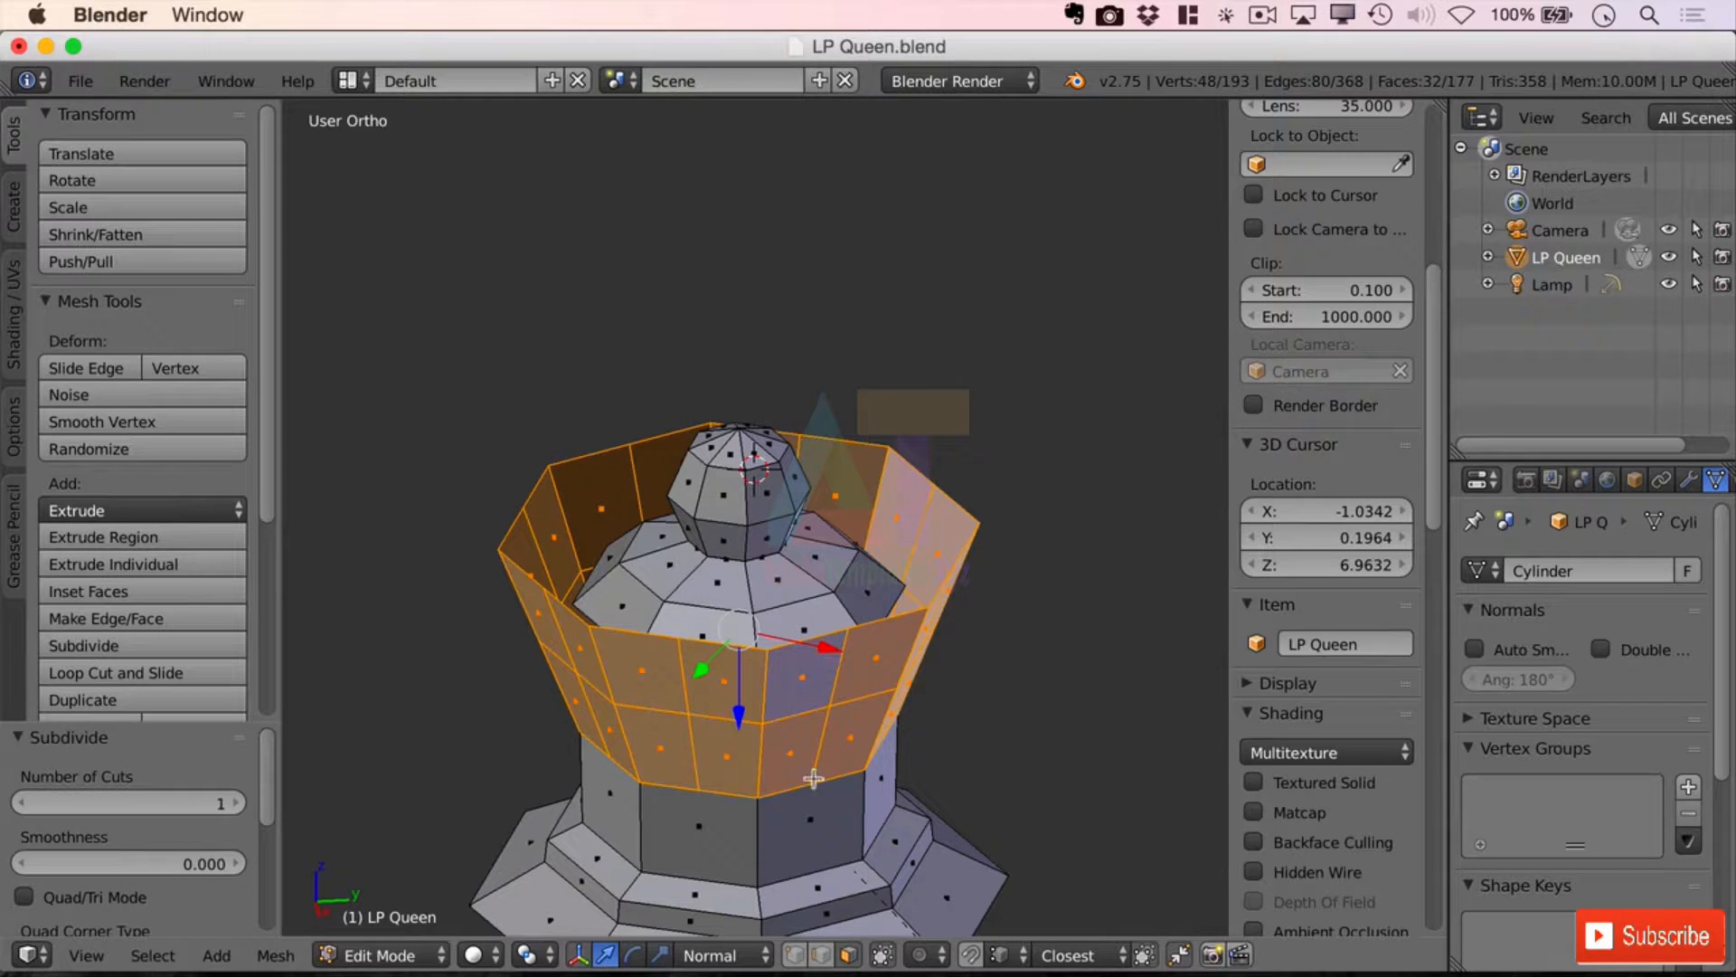
{"action": "mouse_move", "coordinate": [918, 629]}
{"action": "middle_mouse_down"}
{"action": "mouse_move", "coordinate": [865, 634]}
{"action": "mouse_move", "coordinate": [930, 516]}
{"action": "mouse_move", "coordinate": [914, 593]}
{"action": "mouse_move", "coordinate": [975, 624]}
{"action": "mouse_move", "coordinate": [977, 601]}
{"action": "mouse_move", "coordinate": [936, 605]}
{"action": "middle_mouse_up"}
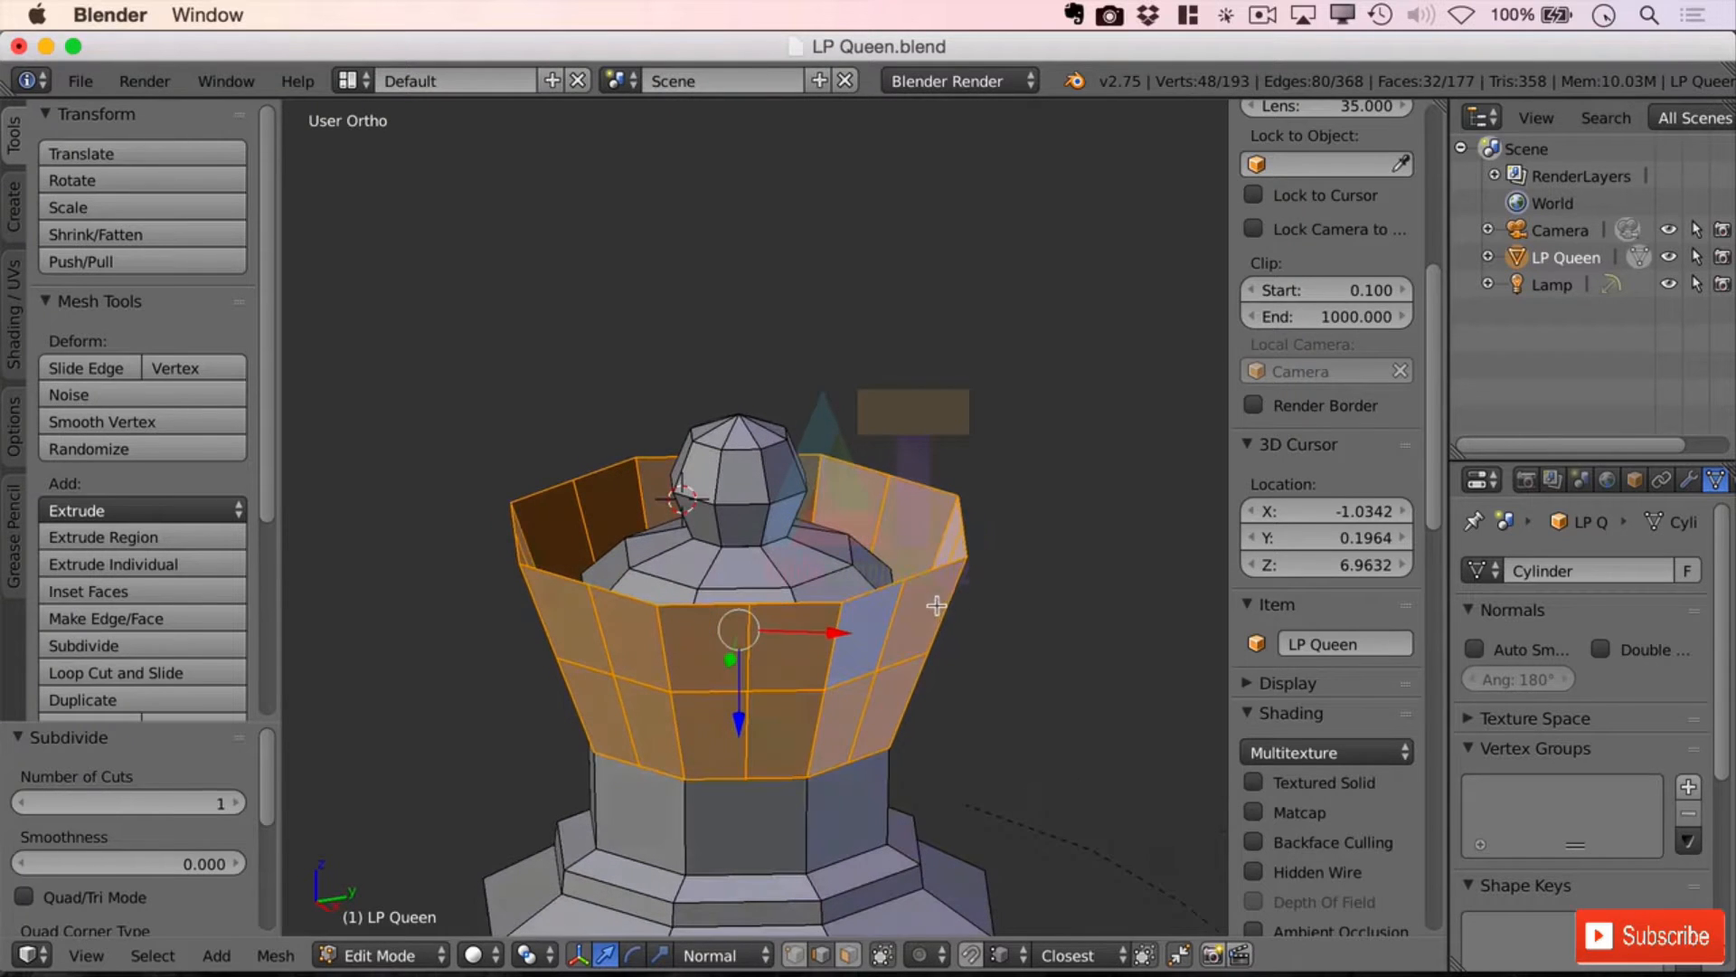
{"action": "key", "text": "Tab"}
{"action": "key", "text": "Tab"}
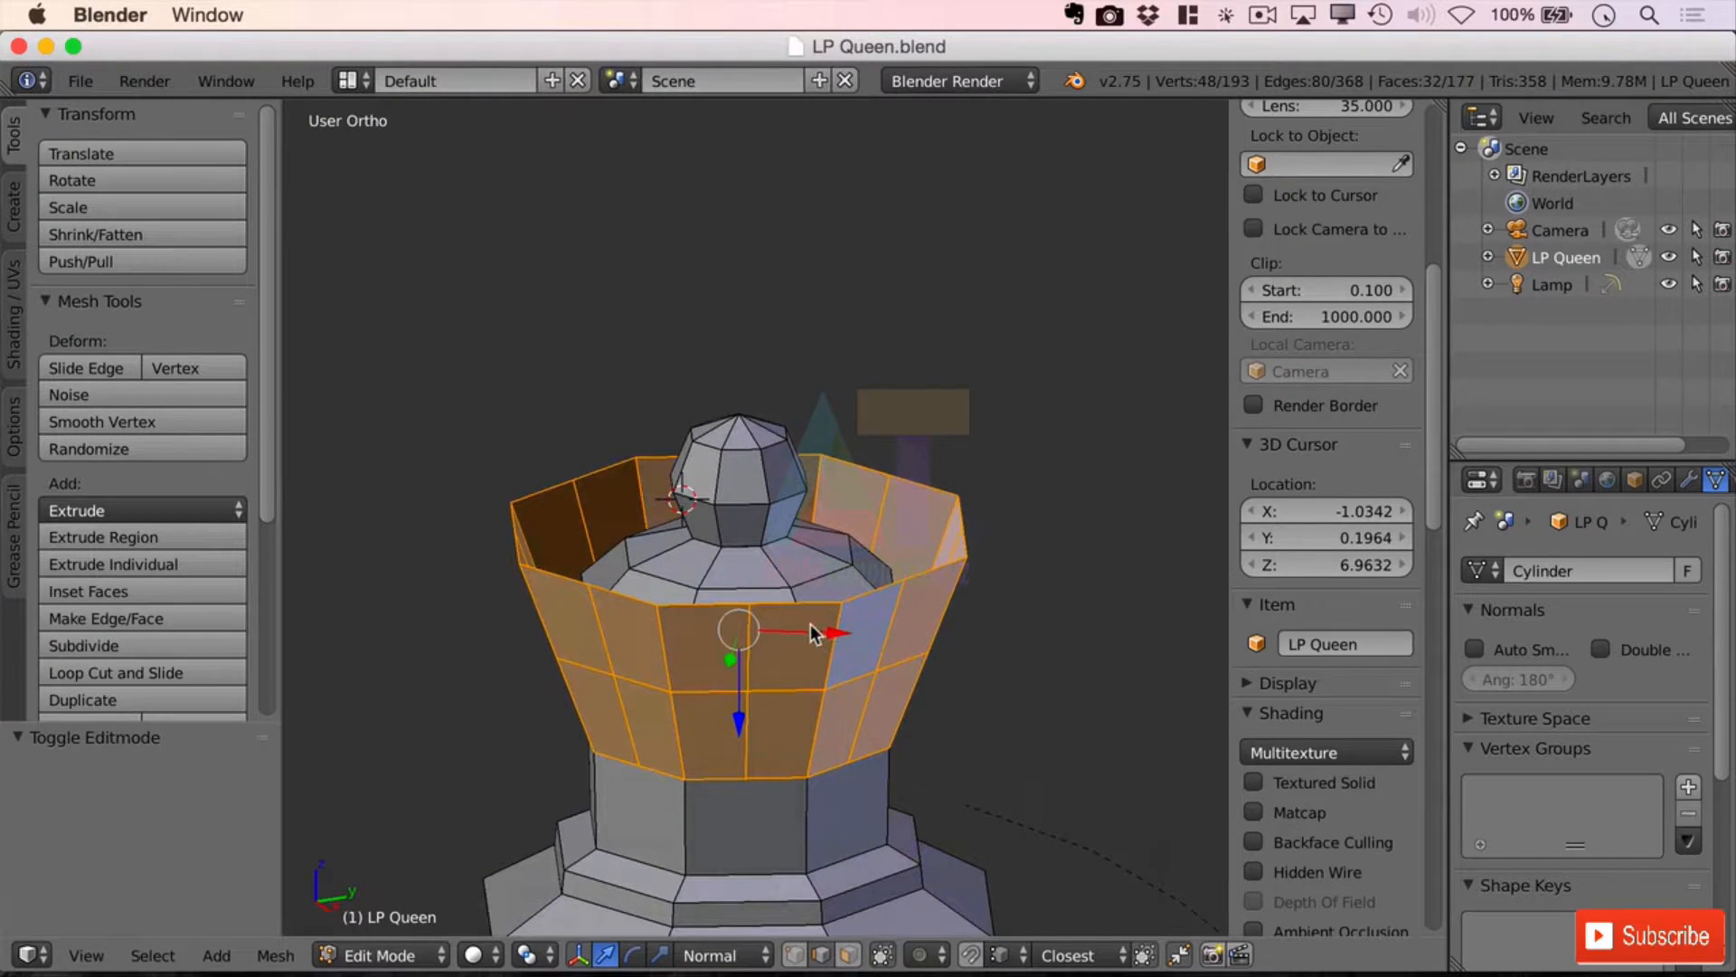
{"action": "middle_click_drag", "start_coordinate": [962, 716], "coordinate": [914, 624], "text": "shift"}
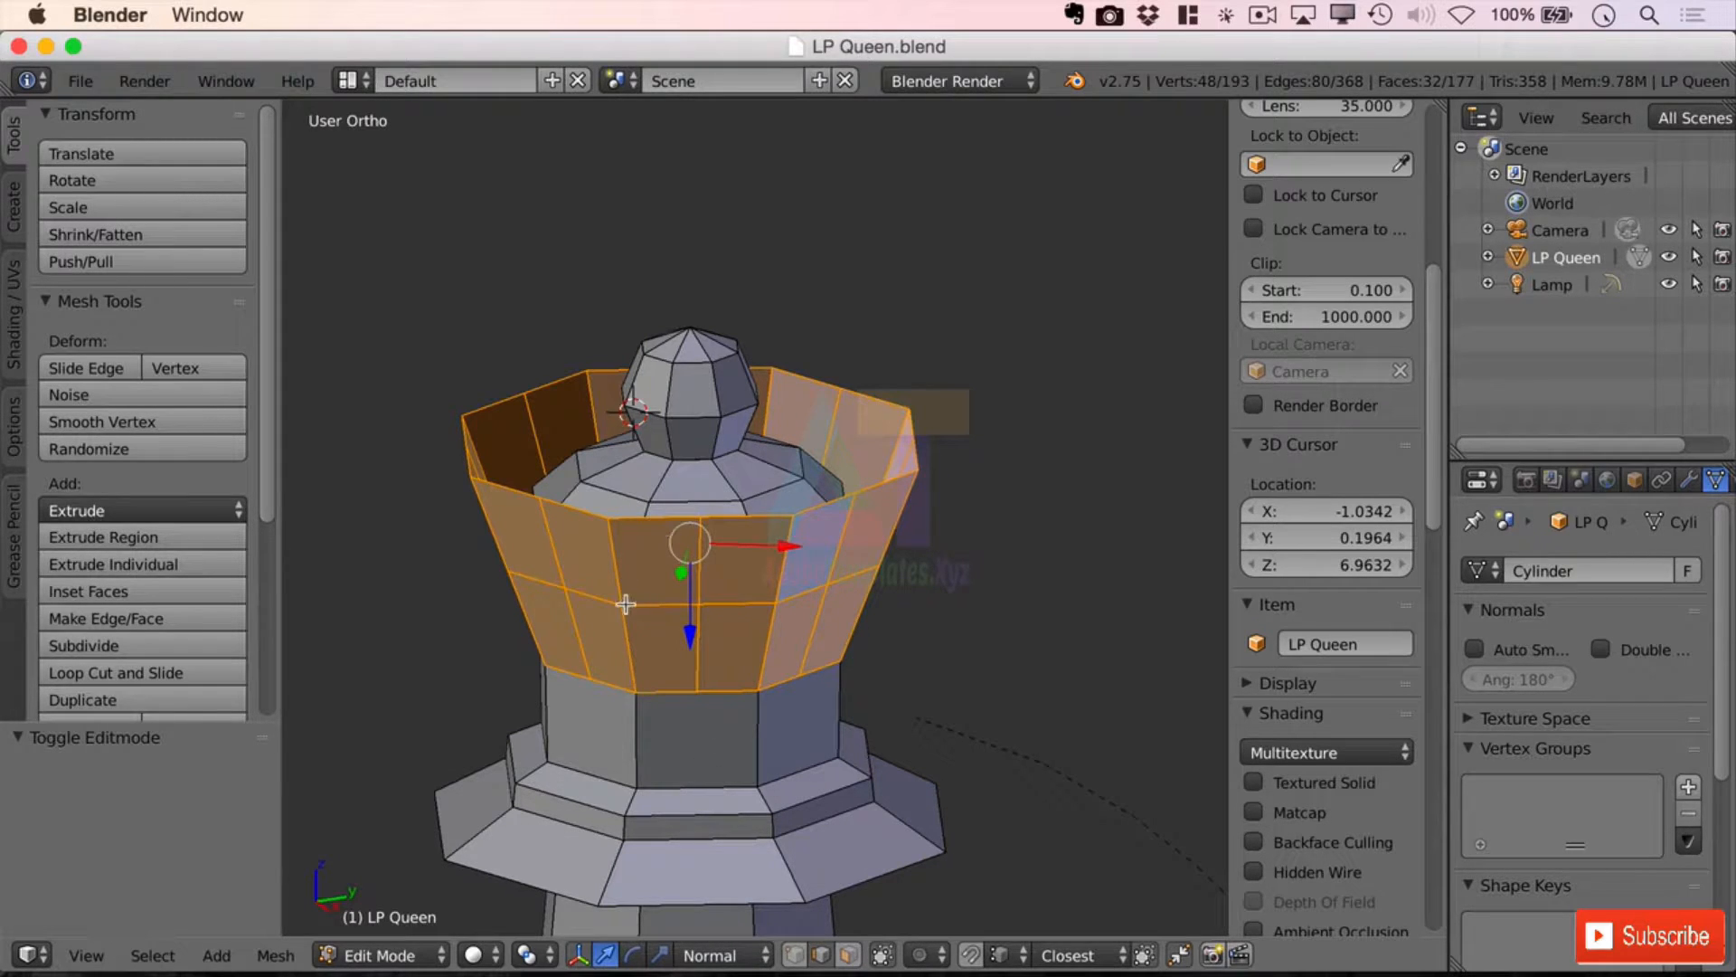
{"action": "left_click", "coordinate": [794, 954]}
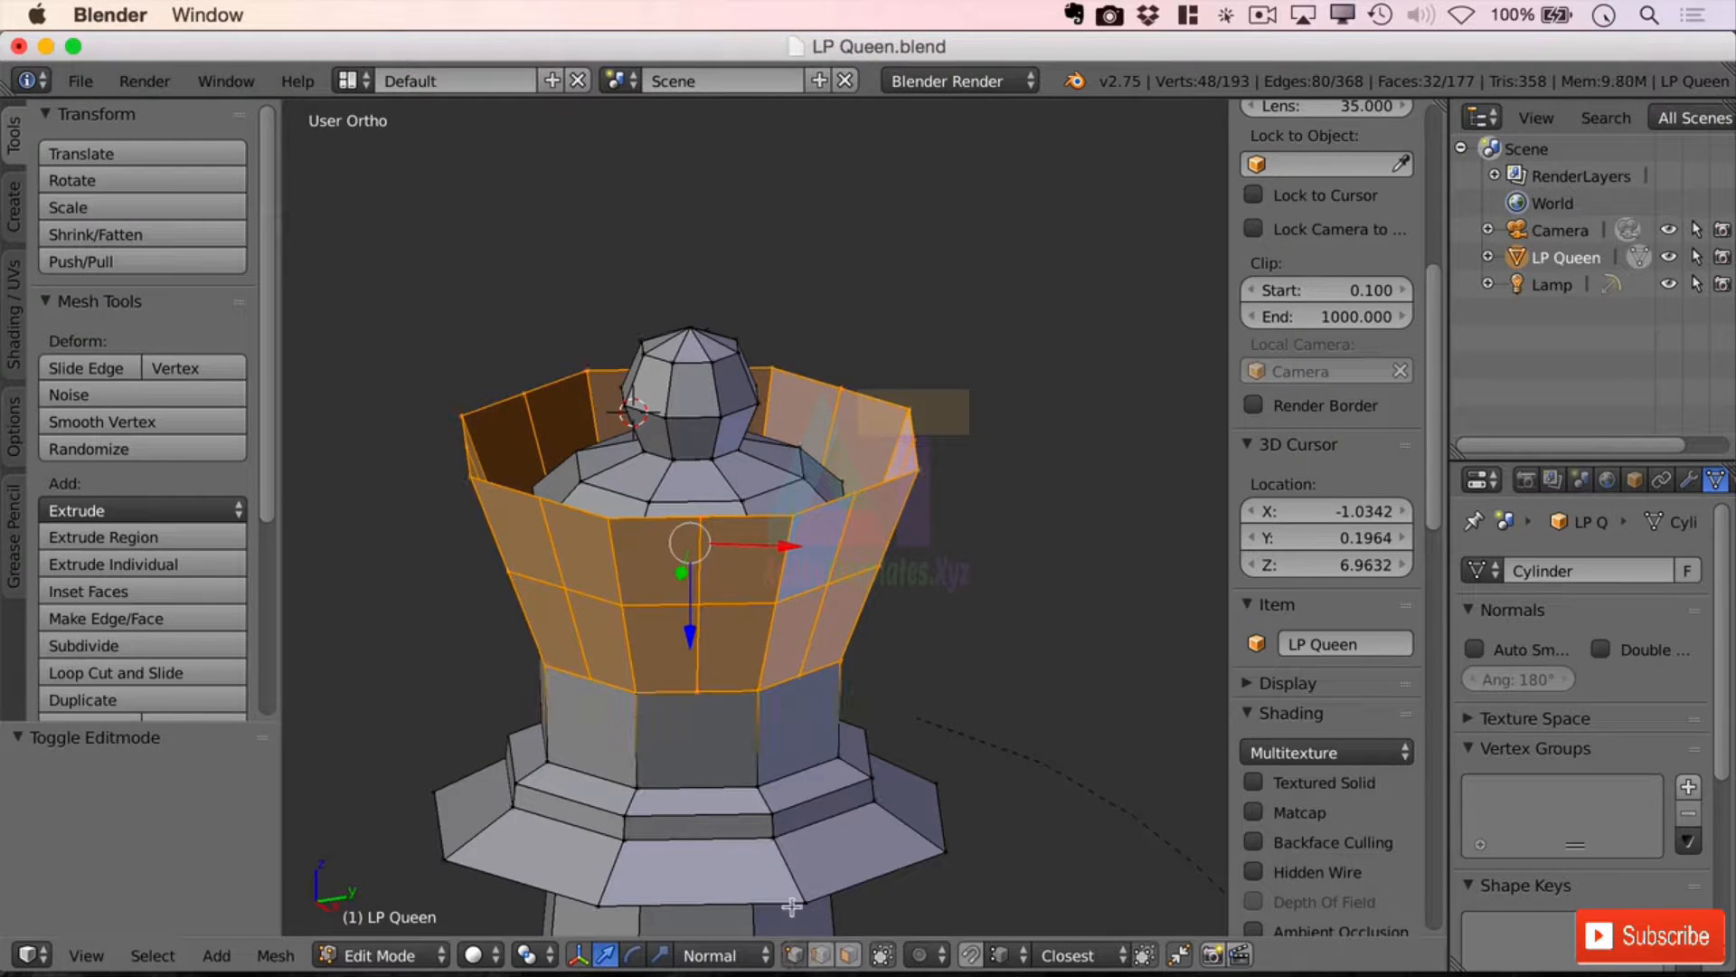
{"action": "right_click", "coordinate": [629, 603]}
{"action": "right_click", "coordinate": [698, 517]}
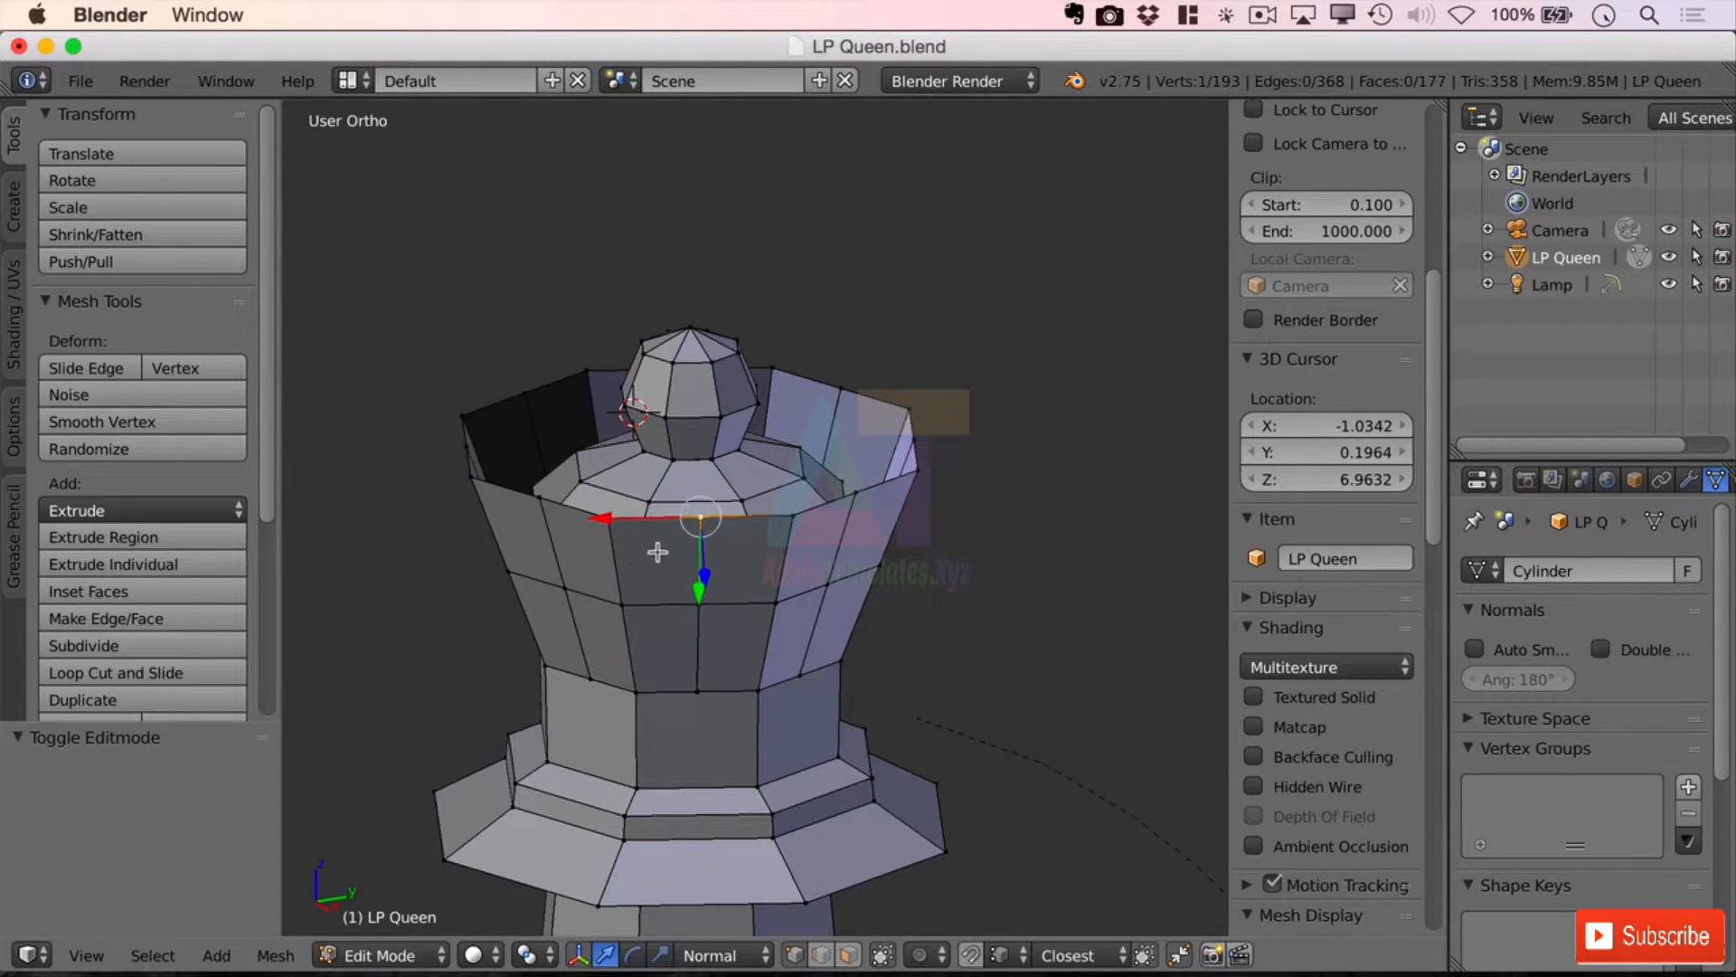
{"action": "right_click", "coordinate": [624, 603]}
{"action": "right_click", "coordinate": [700, 519]}
{"action": "right_click", "coordinate": [610, 519]}
{"action": "key", "text": "g"}
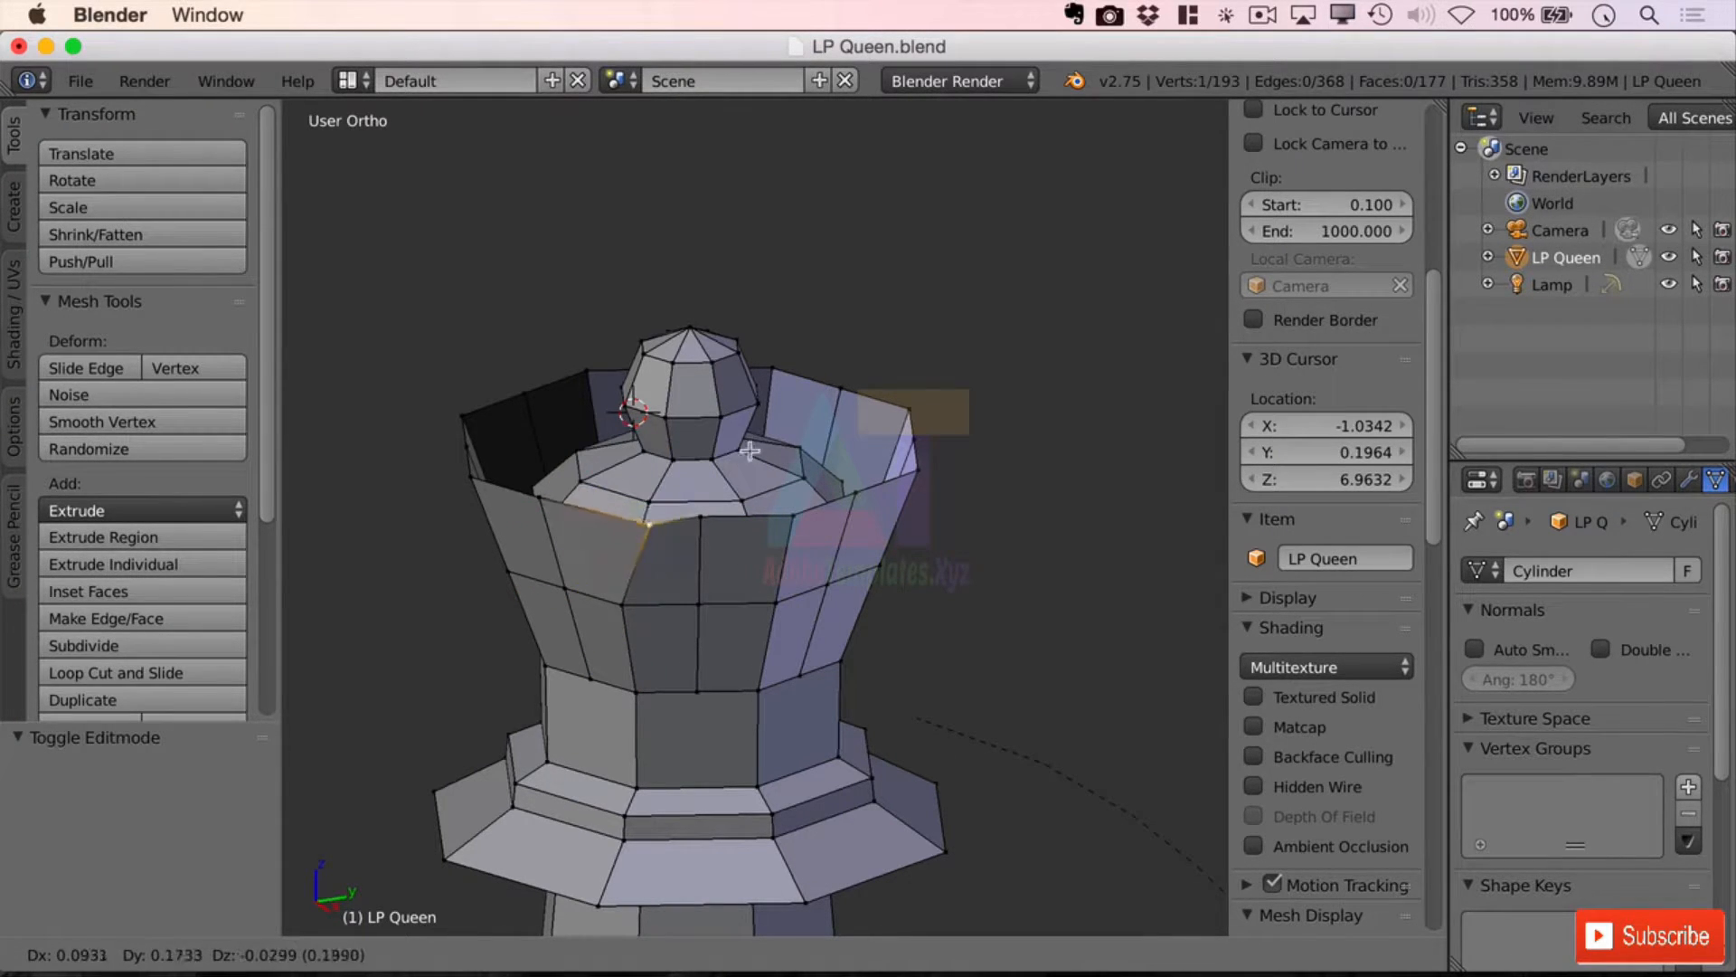
{"action": "right_click", "coordinate": [742, 447]}
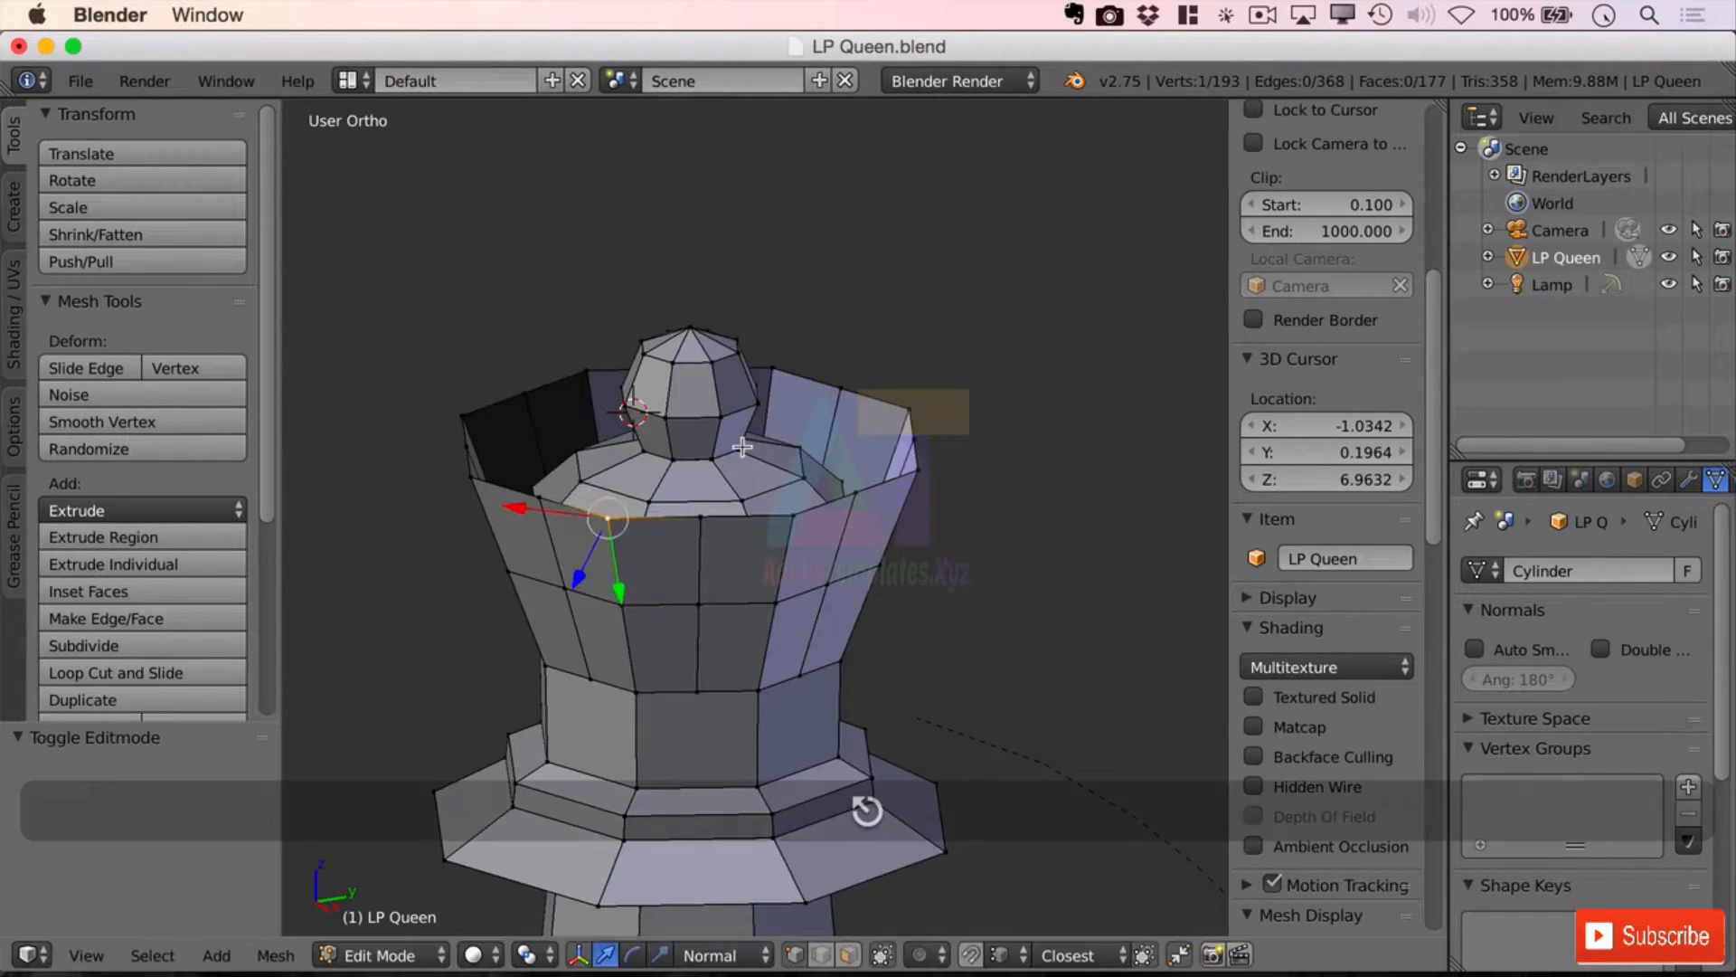
Step: Turn on snapping and try to move the corner vertex on the crown's front rim
{"action": "left_click", "coordinate": [974, 957]}
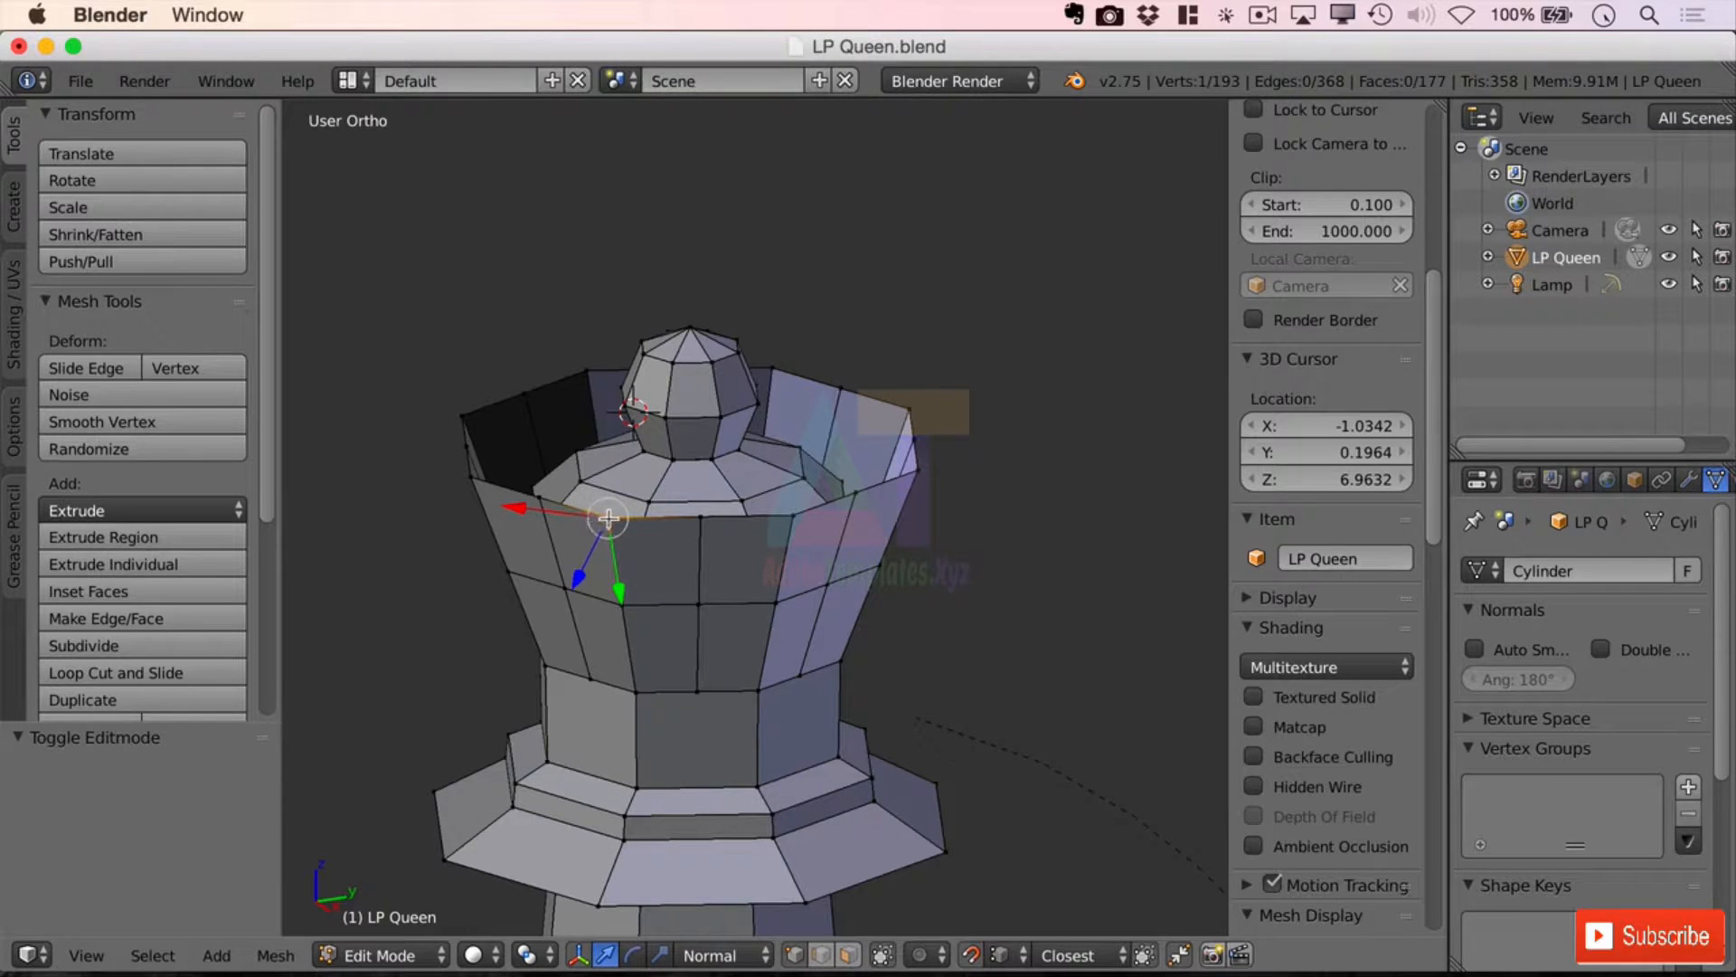
{"action": "key", "text": "g"}
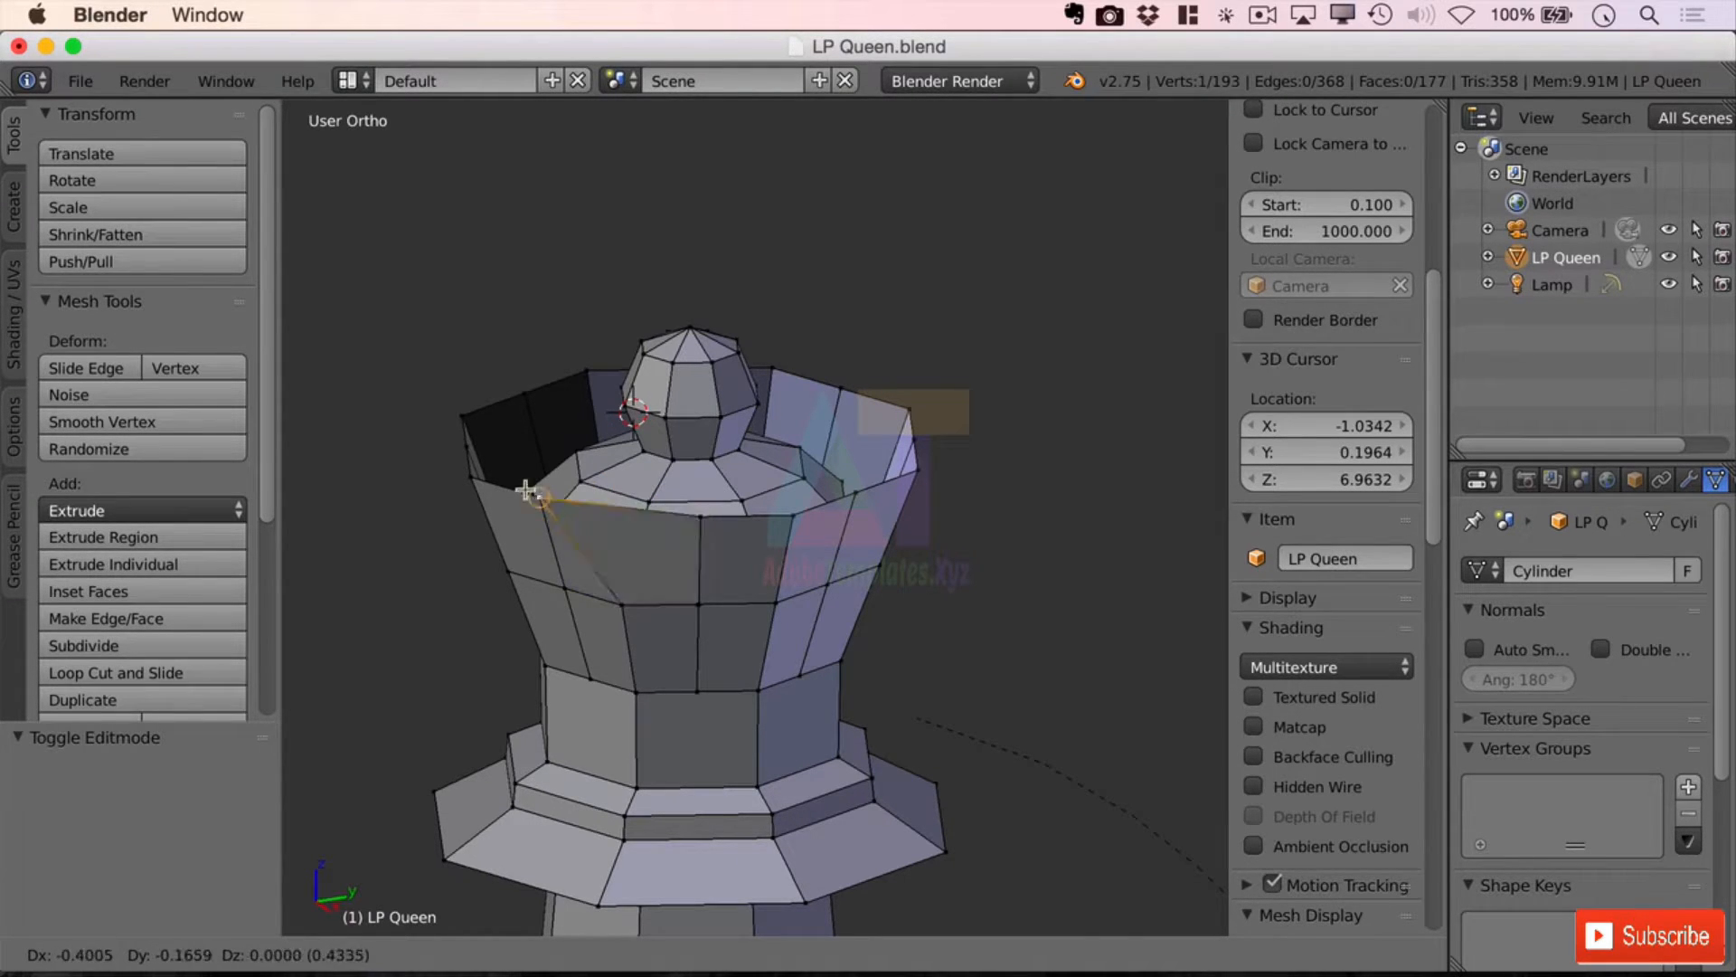
{"action": "left_click", "coordinate": [671, 525]}
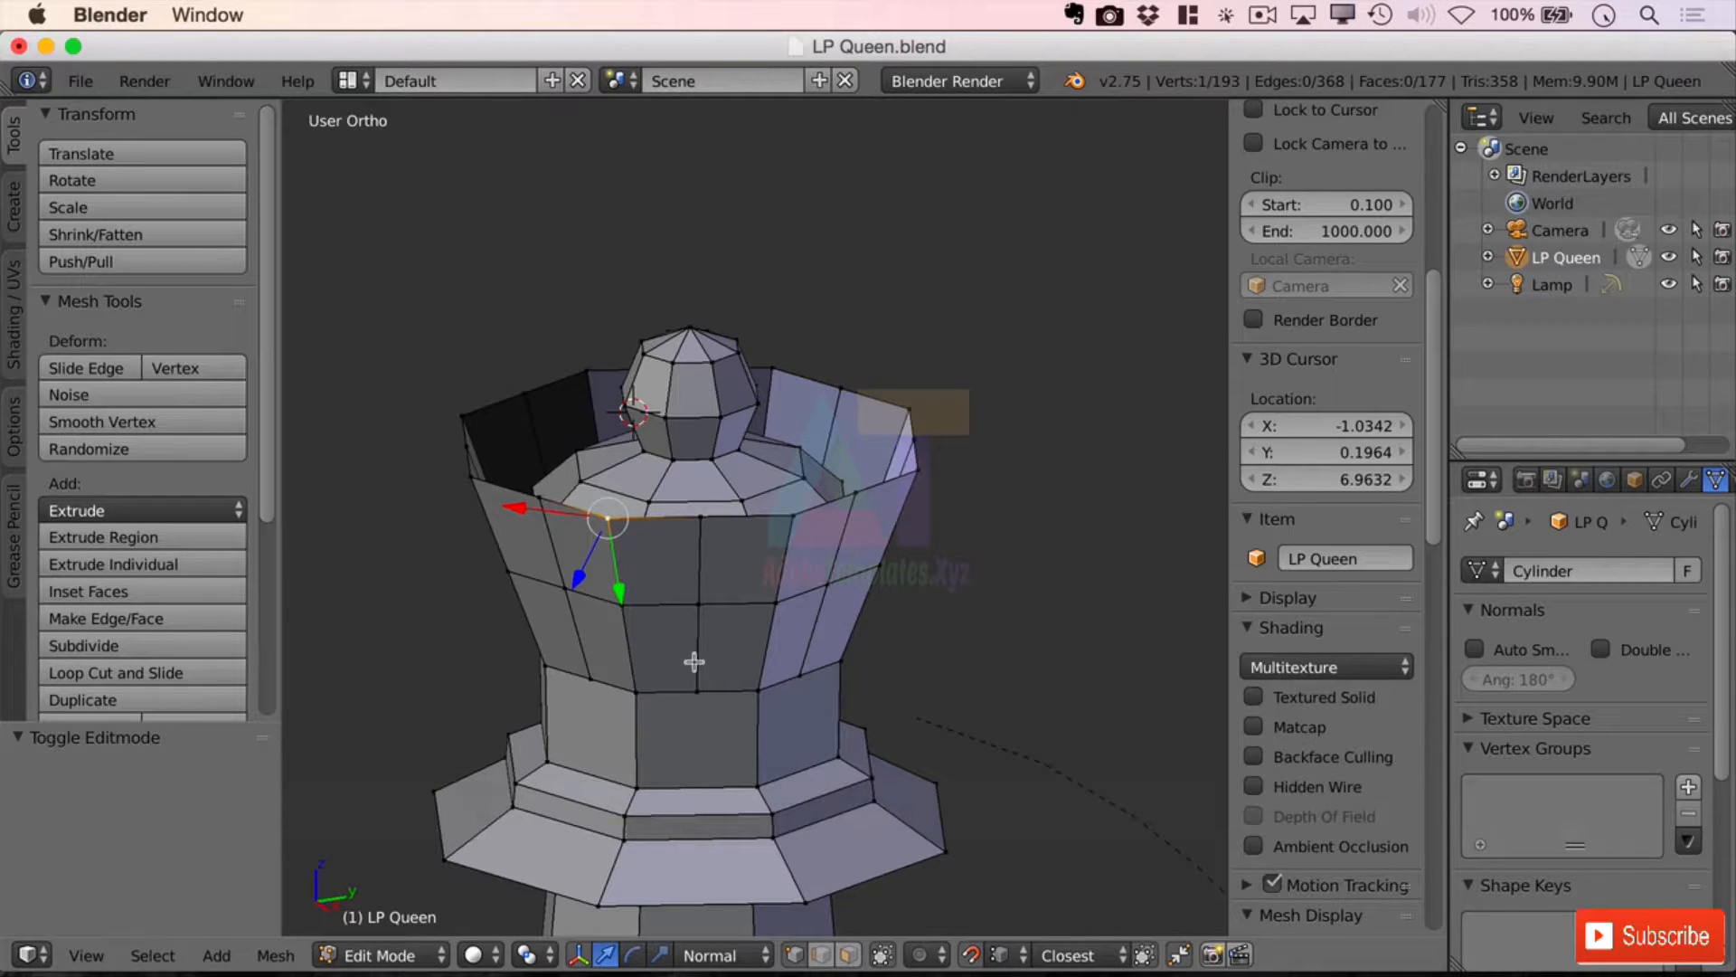
Step: Remove the upper ring of subdivided crown faces with Only Faces, keeping its edges and vertices
{"action": "key", "text": "alt"}
{"action": "right_click", "coordinate": [713, 598], "text": "alt"}
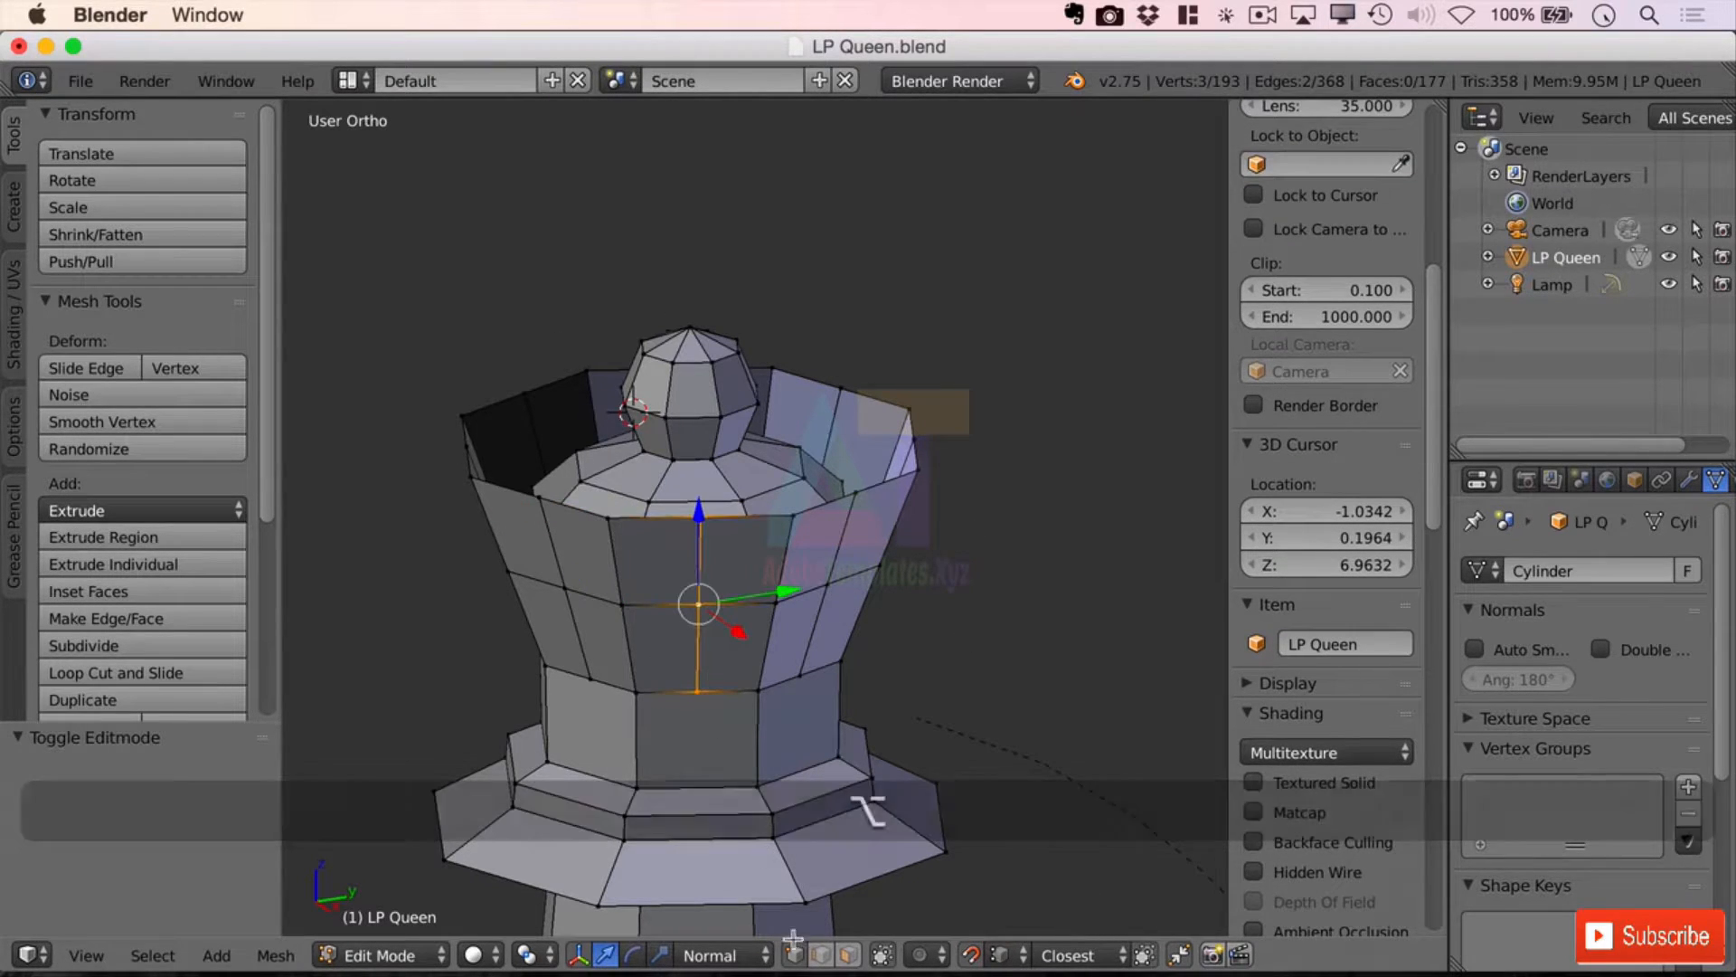
{"action": "right_click", "coordinate": [693, 565], "text": "alt"}
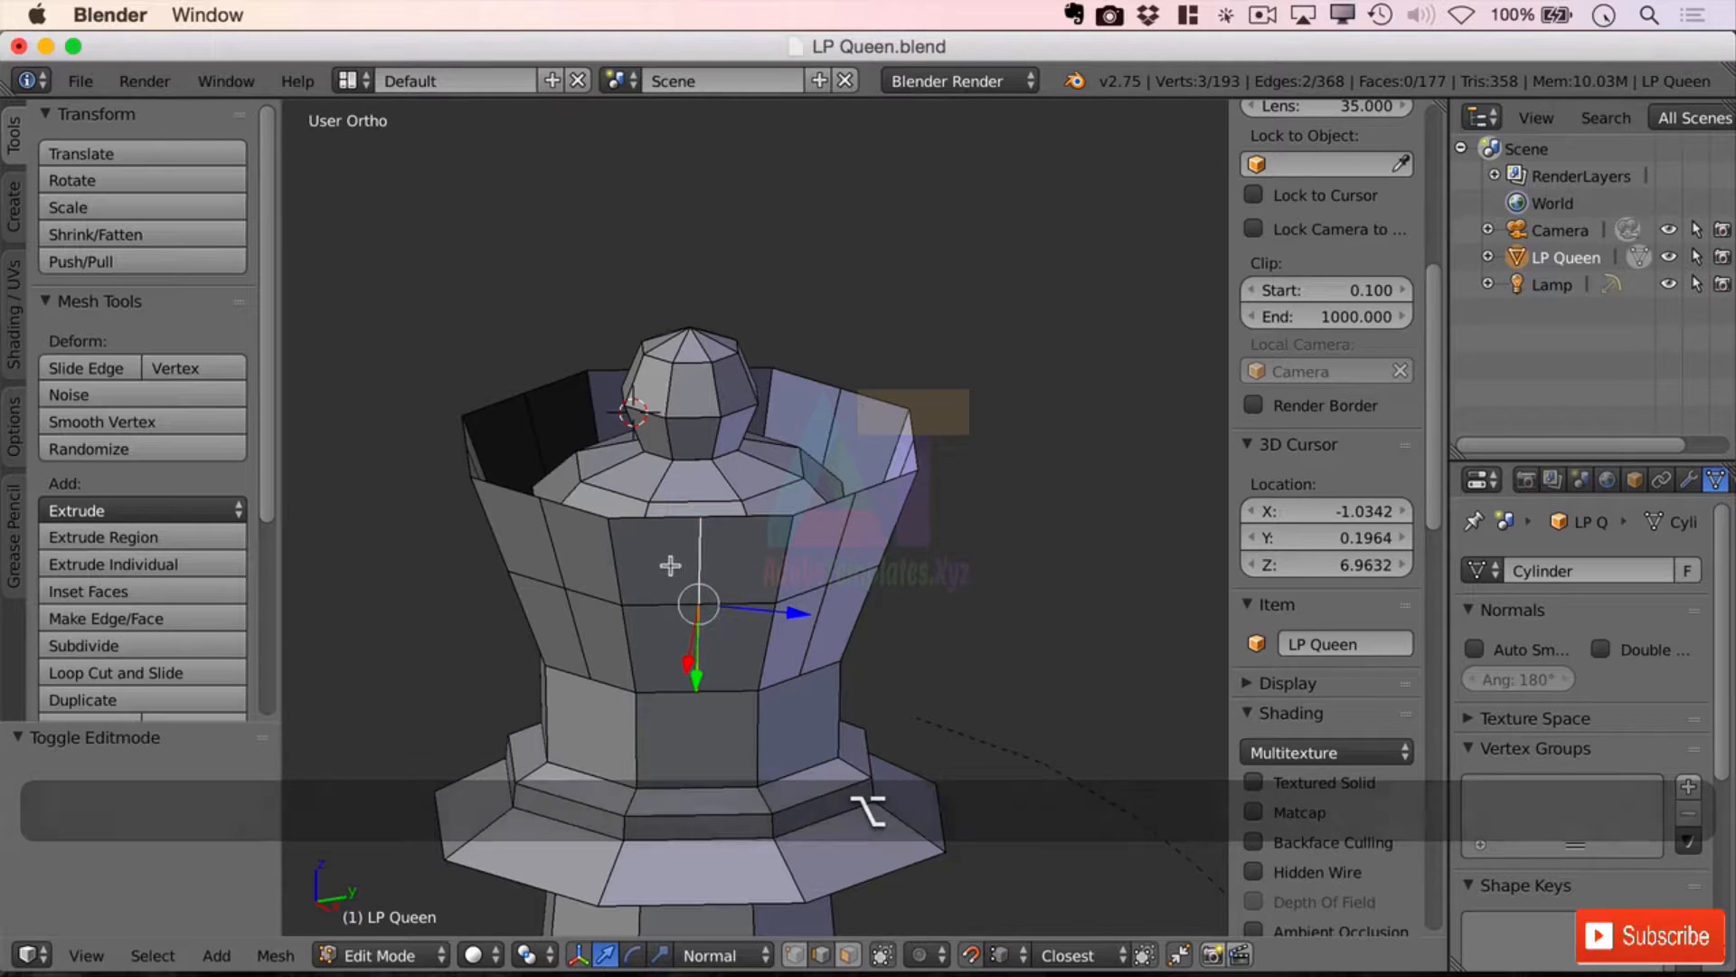
{"action": "left_click", "coordinate": [848, 955]}
{"action": "right_click", "coordinate": [684, 559], "text": "alt"}
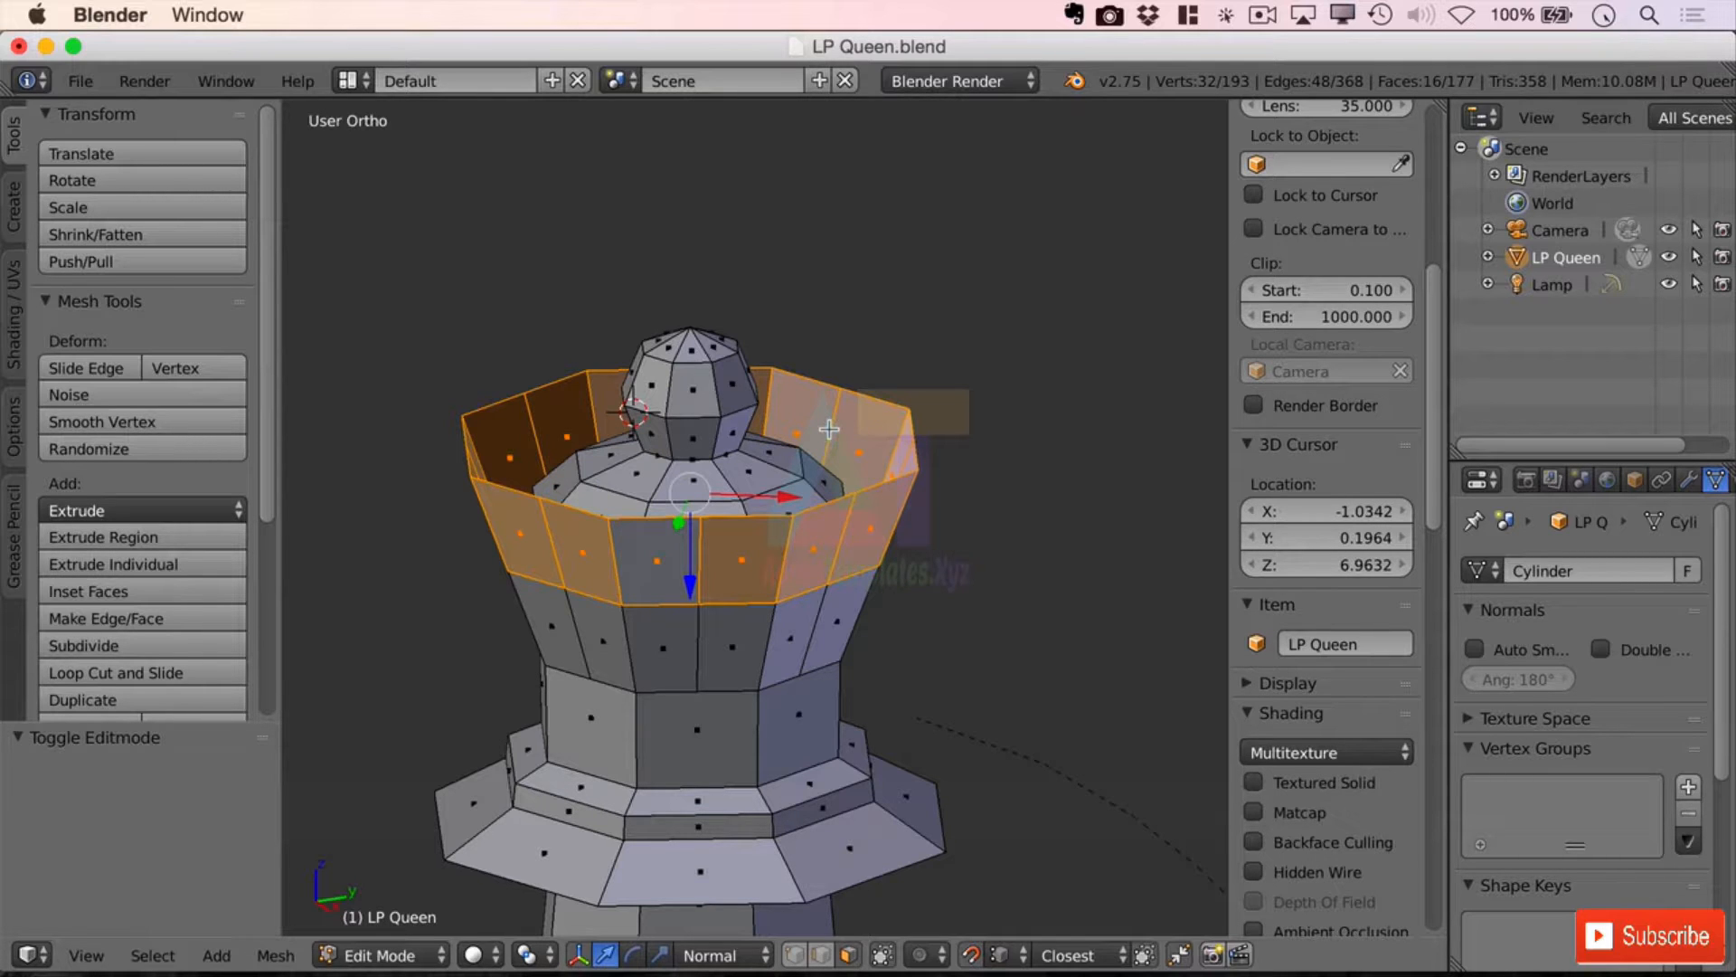
{"action": "right_click", "coordinate": [692, 562], "text": "alt"}
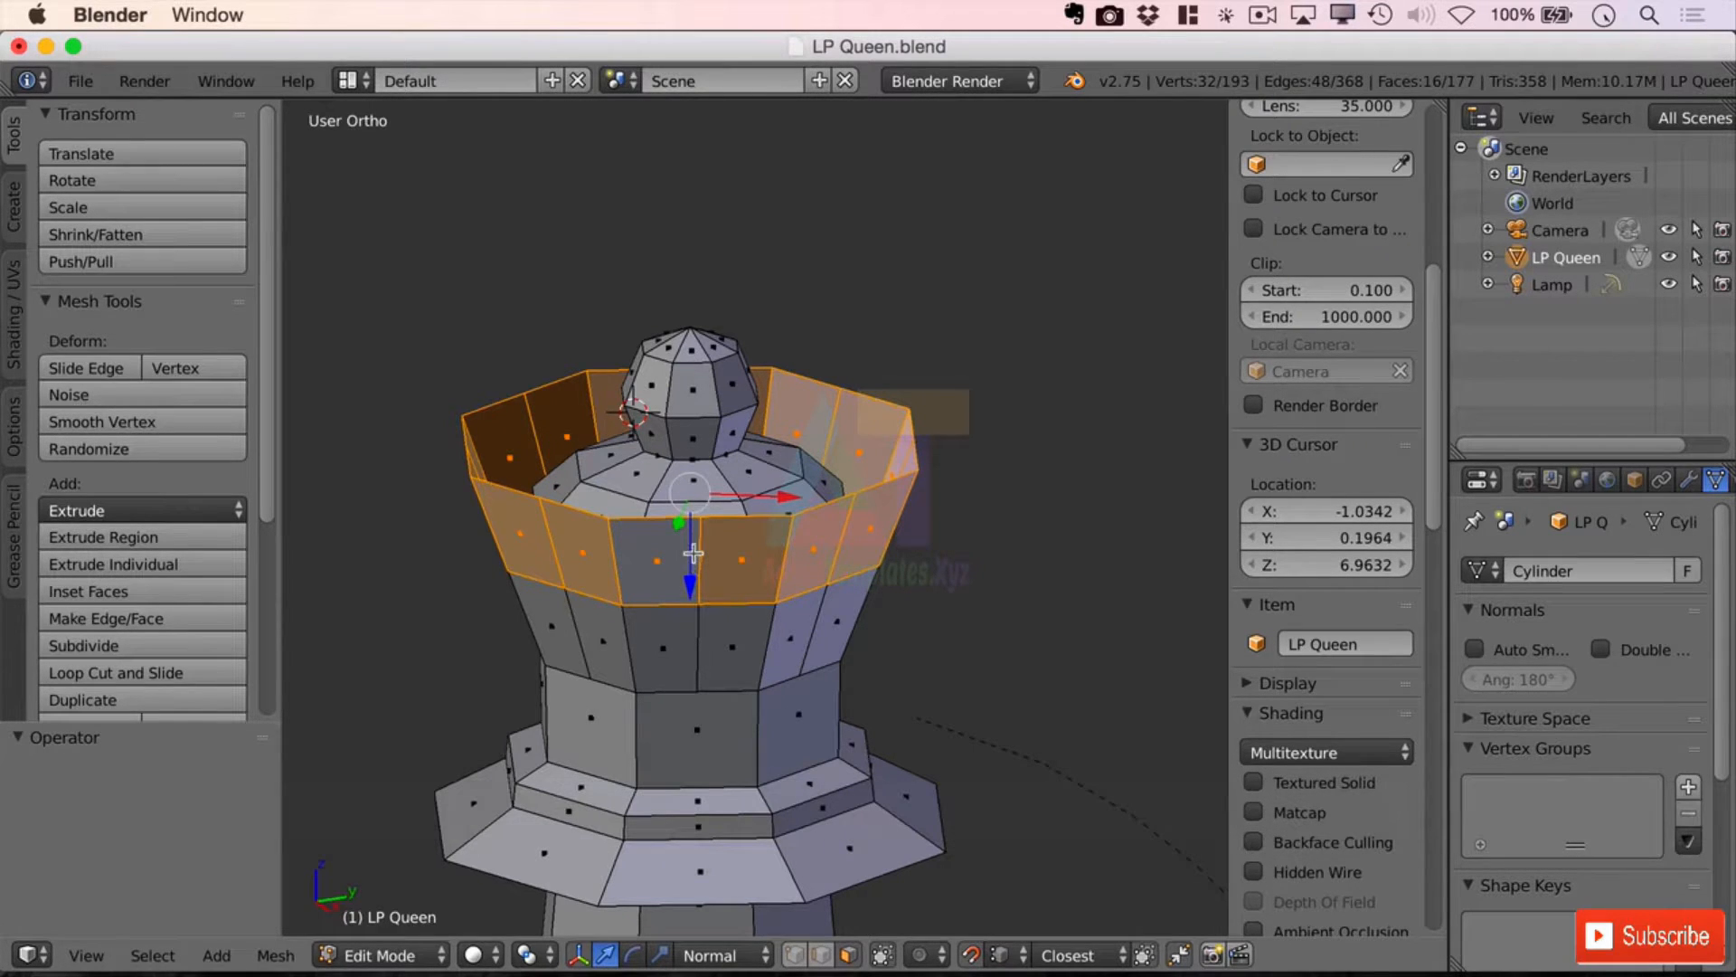
{"action": "key", "text": "x"}
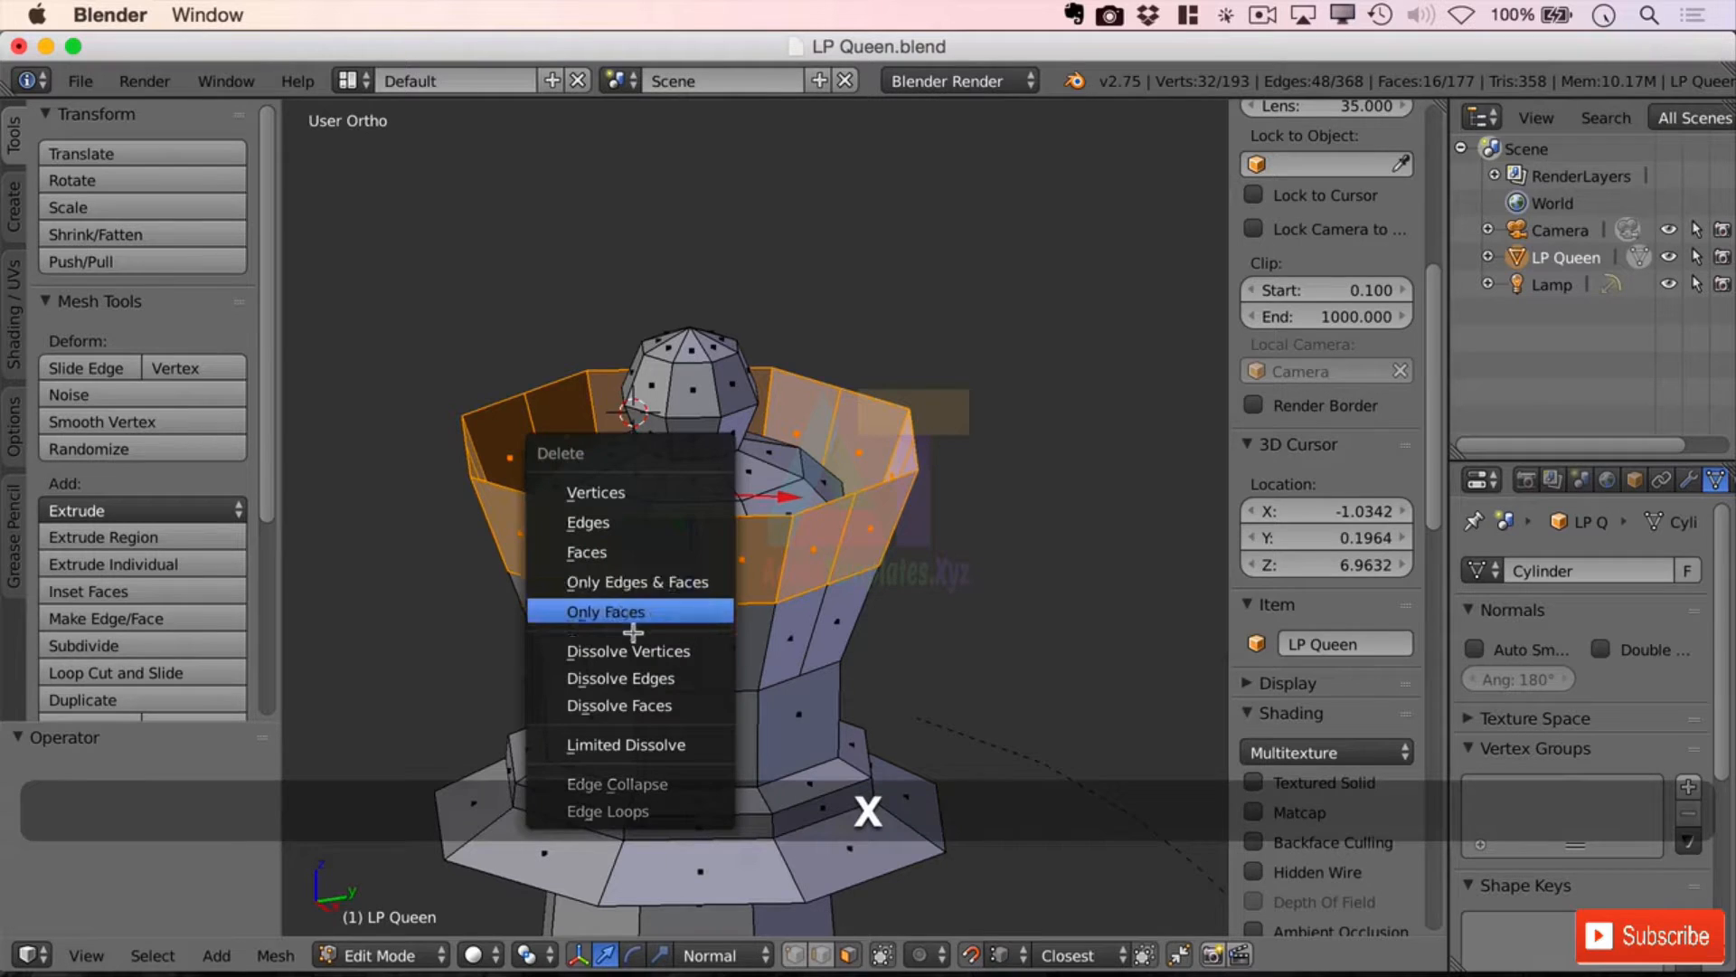
{"action": "left_click", "coordinate": [690, 612]}
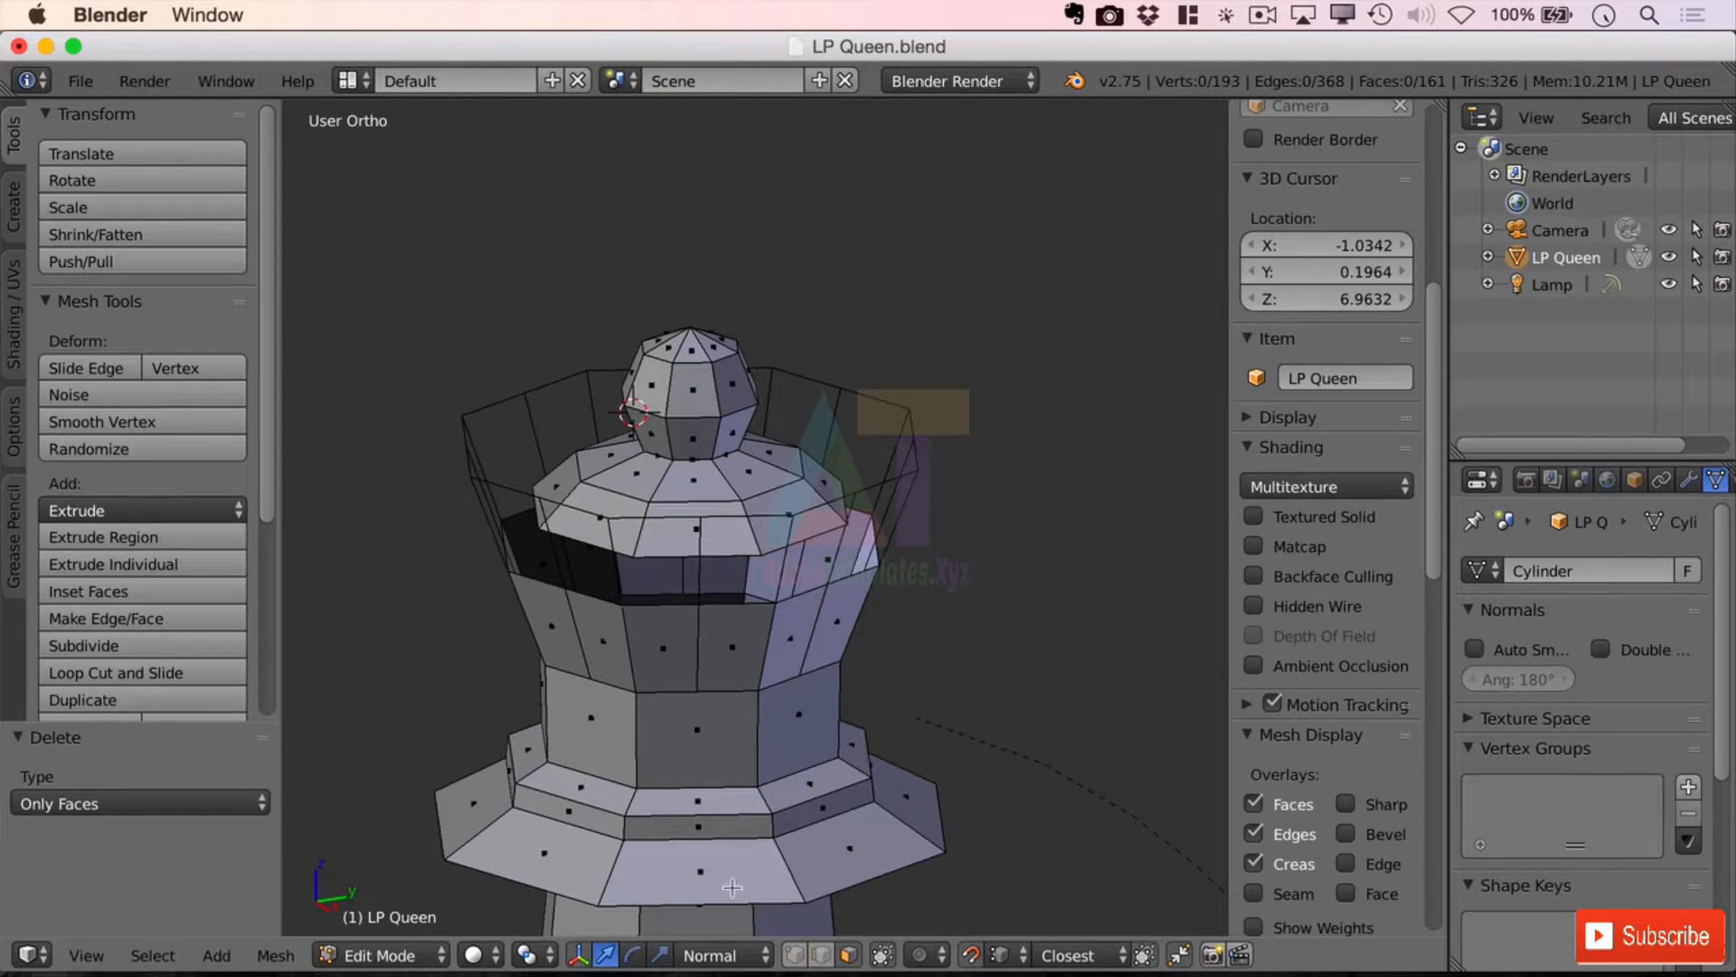
Step: Create two diagonal edges joining the front panel's rim midpoint vertex to that panel's two lower corner vertices
{"action": "left_click", "coordinate": [795, 955]}
{"action": "right_click", "coordinate": [621, 599]}
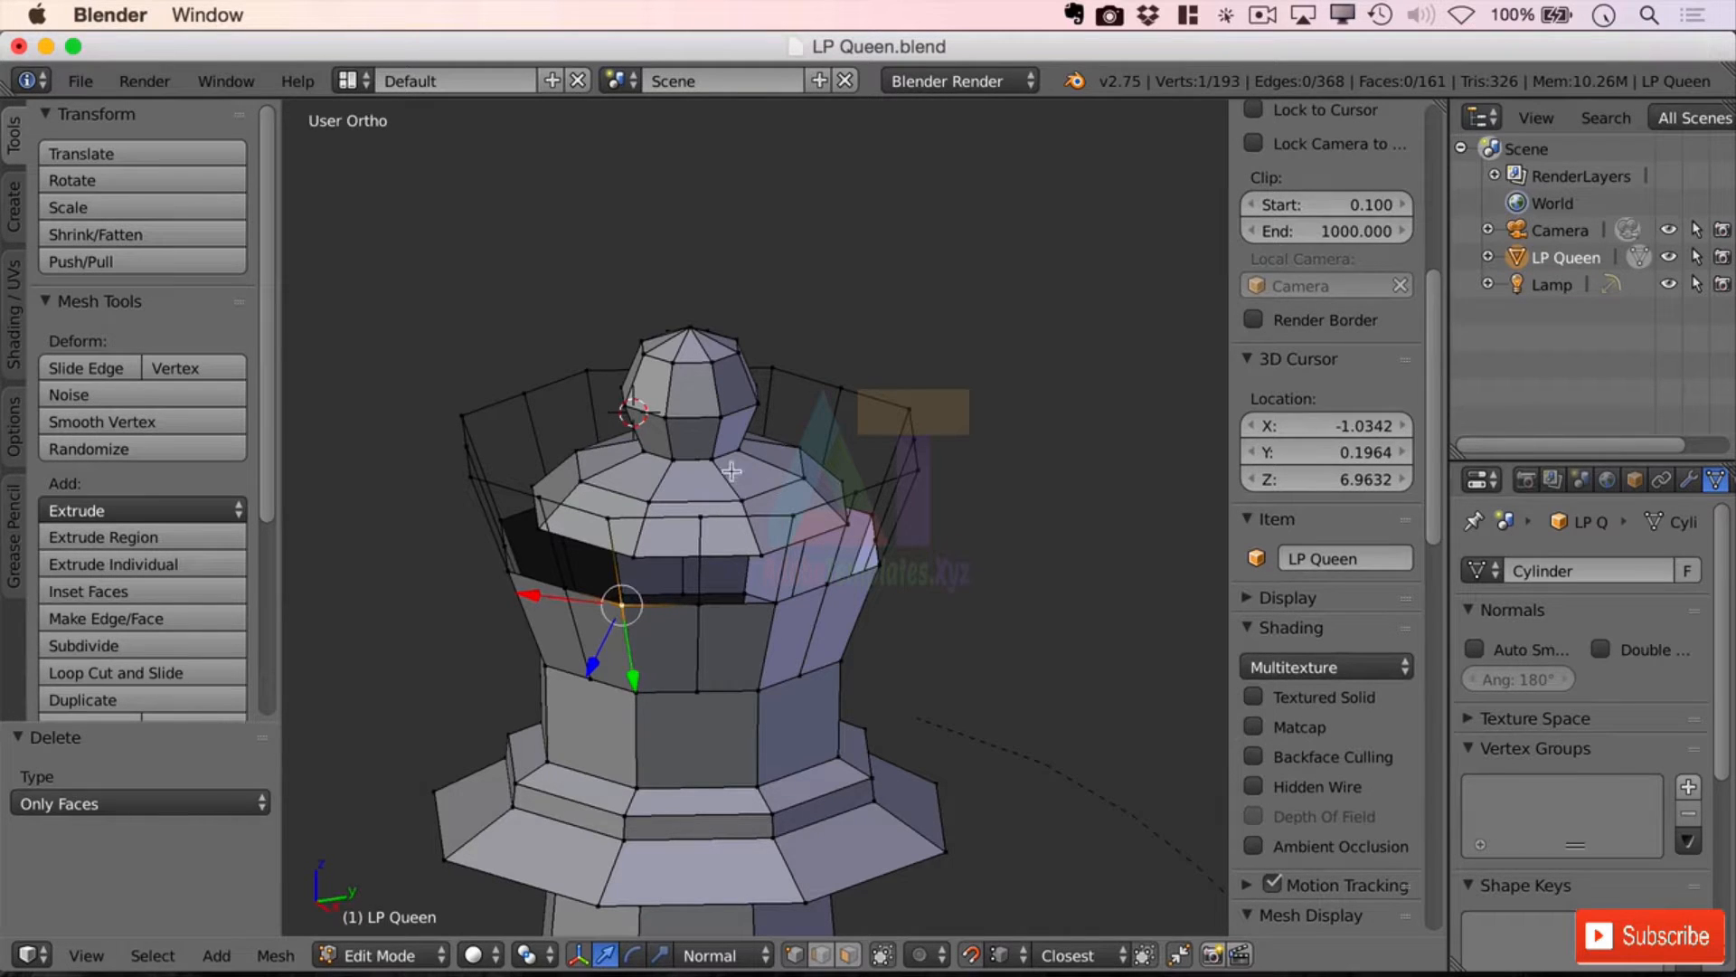
{"action": "right_click", "coordinate": [700, 519], "text": "shift"}
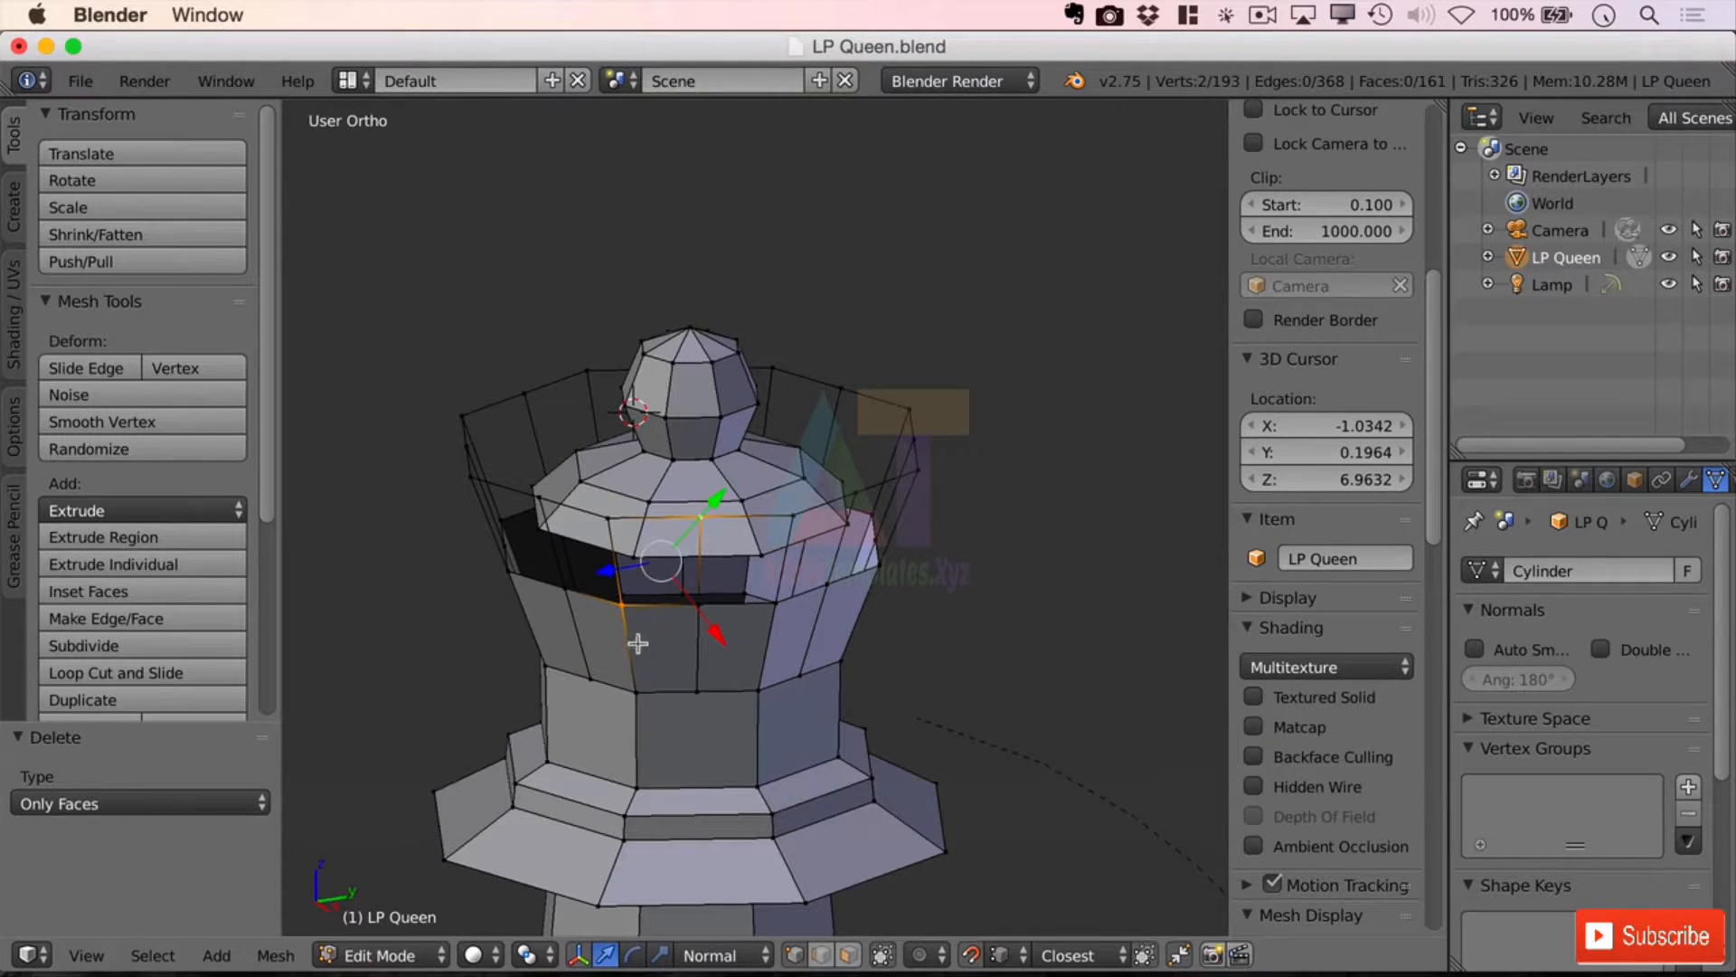
{"action": "key", "text": "f"}
{"action": "right_click", "coordinate": [701, 520]}
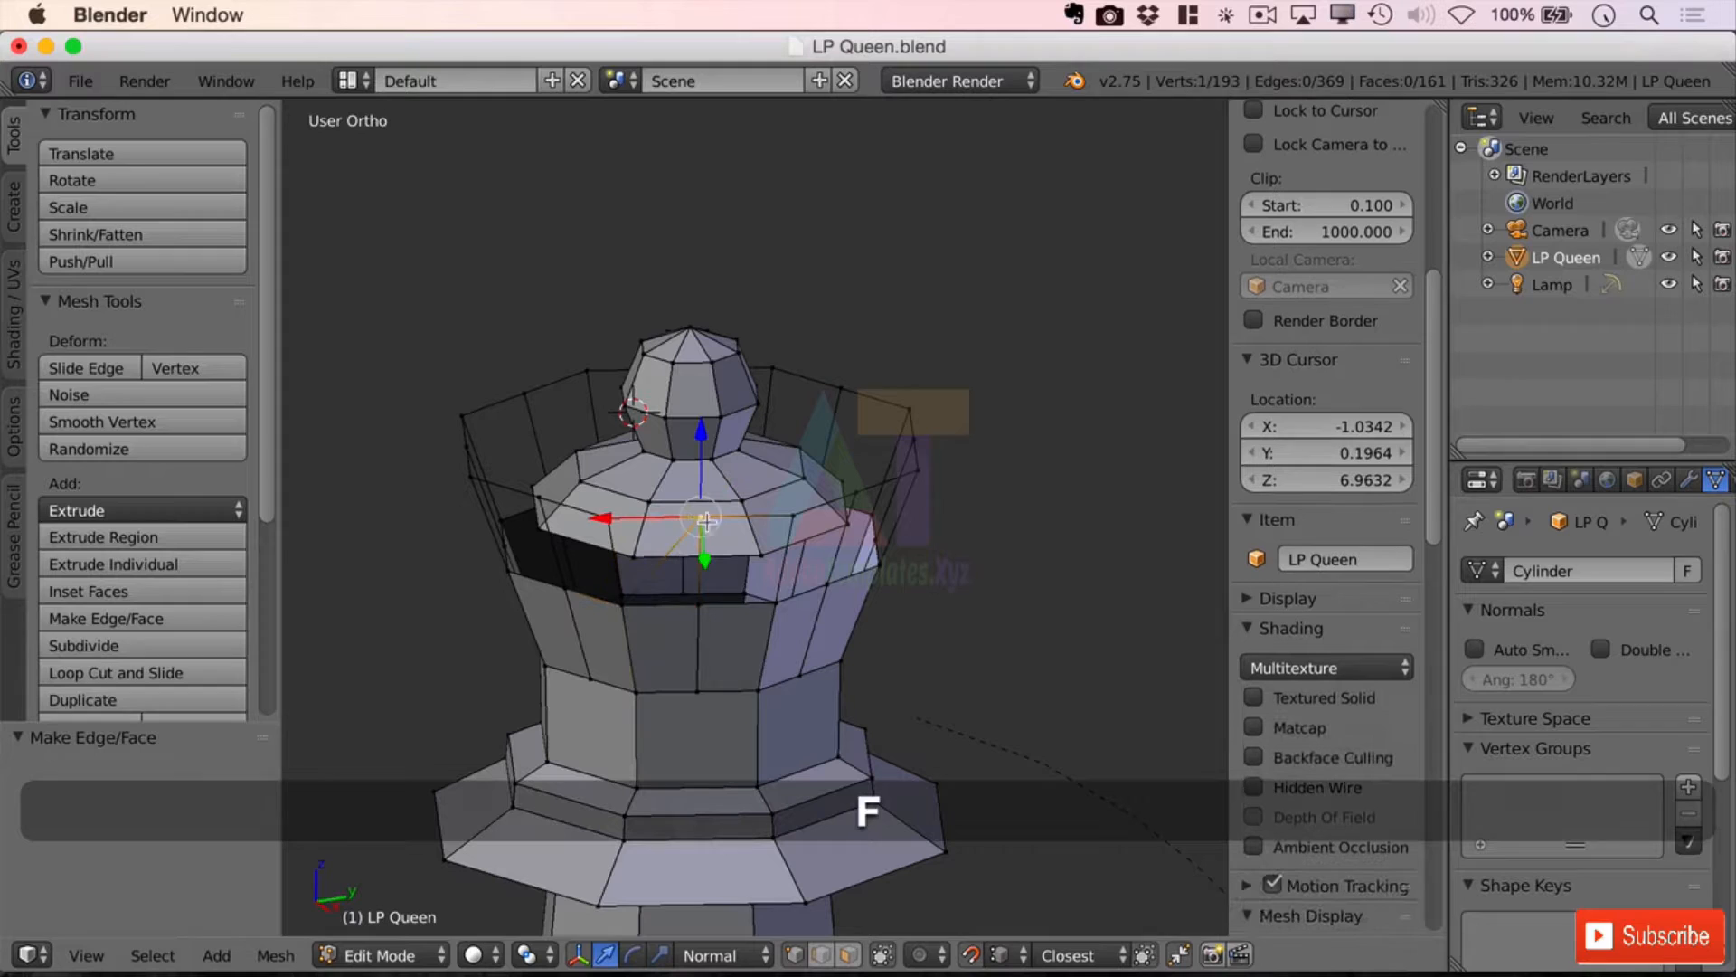
{"action": "right_click", "coordinate": [777, 604], "text": "shift"}
{"action": "key", "text": "f"}
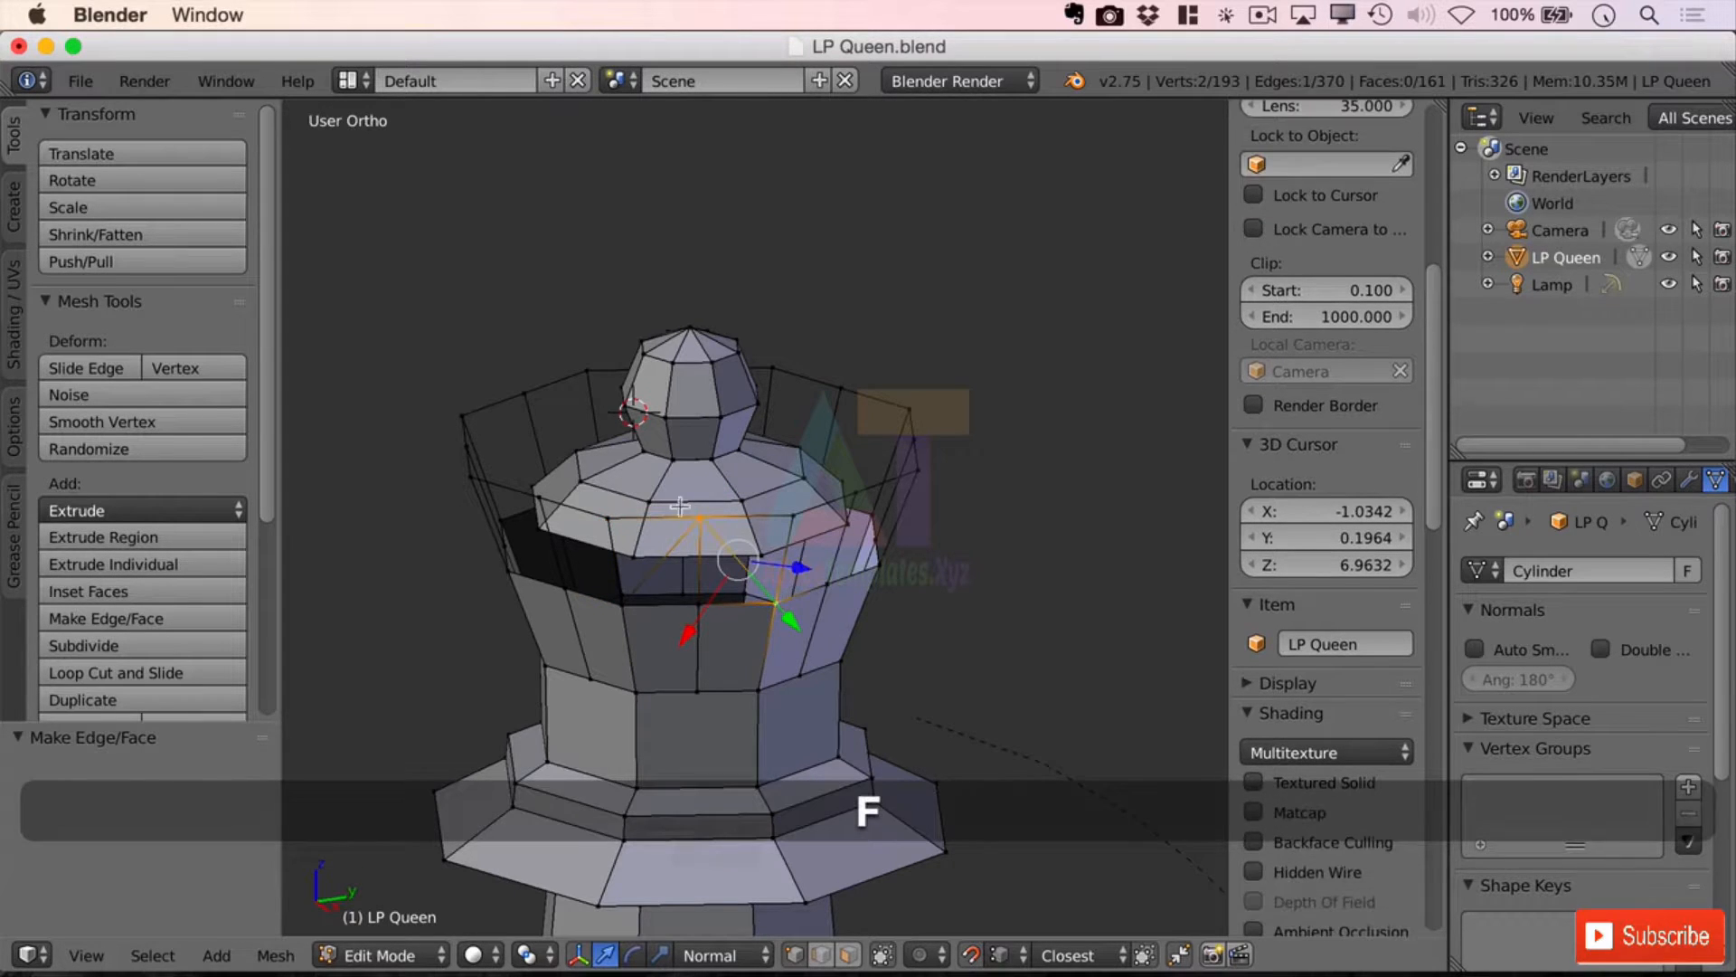
Step: Continue around the crown, creating diagonal edges from the next three panels' rim midpoint vertices to their lower corner vertices
{"action": "right_click", "coordinate": [777, 608]}
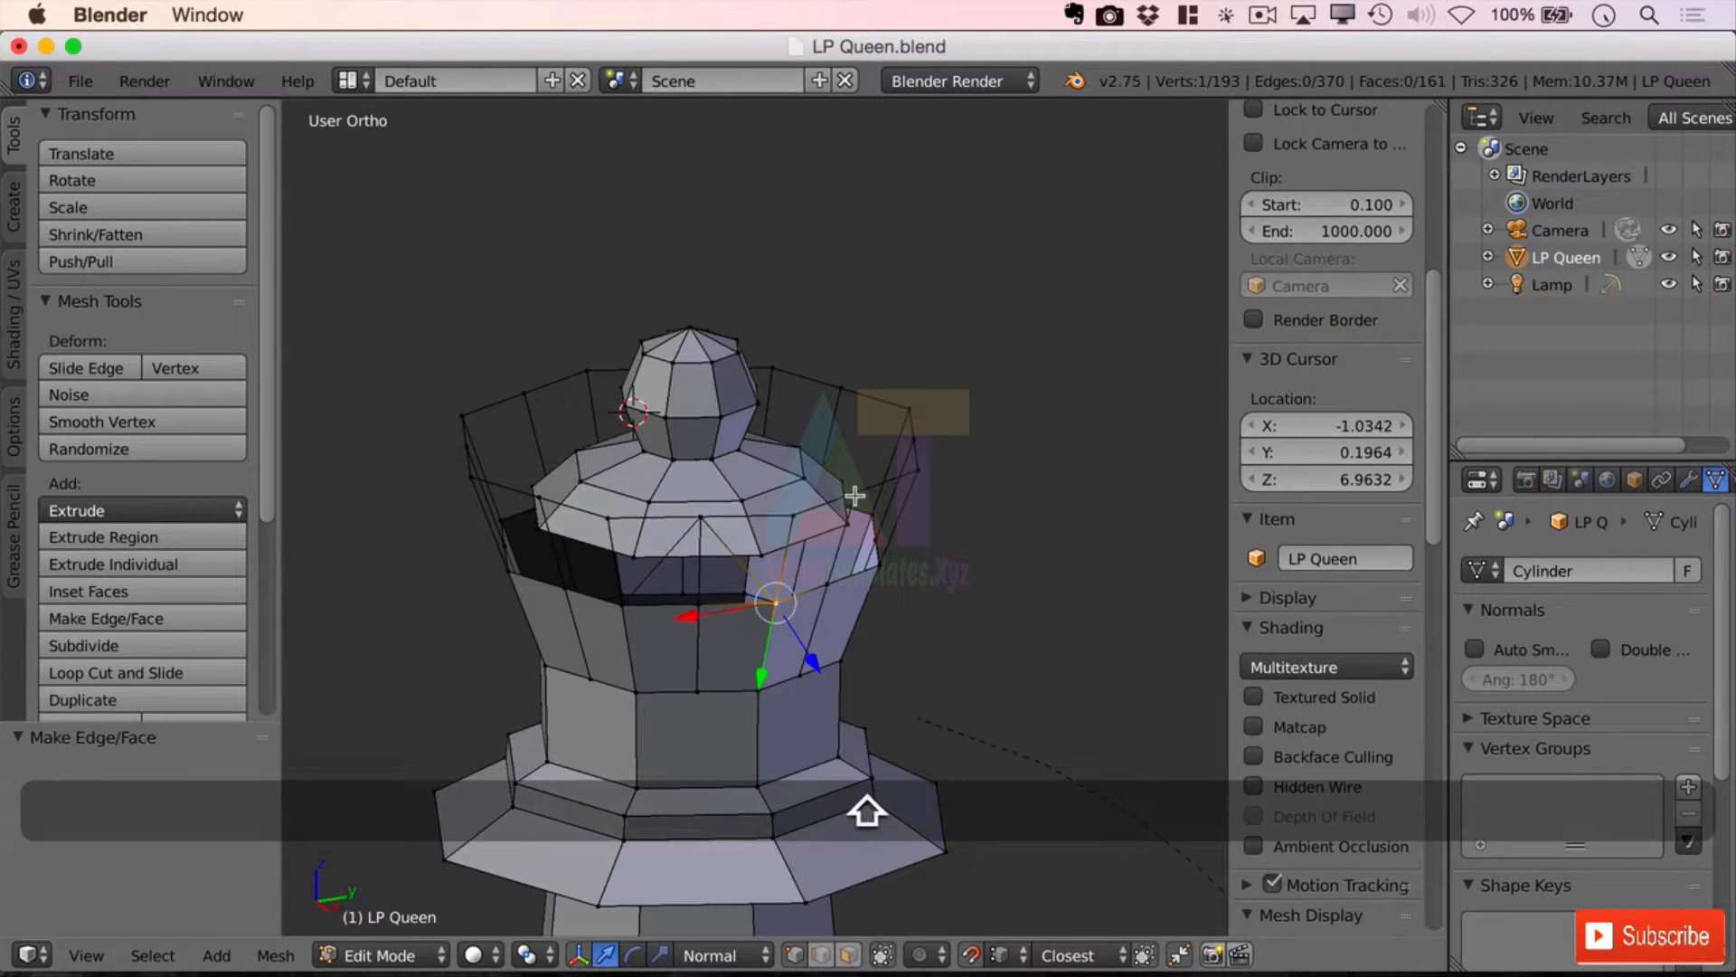
{"action": "right_click", "coordinate": [852, 495], "text": "shift"}
{"action": "key", "text": "f"}
{"action": "right_click", "coordinate": [776, 602]}
{"action": "middle_click_drag", "start_coordinate": [776, 602], "coordinate": [822, 507]}
{"action": "right_click", "coordinate": [897, 590]}
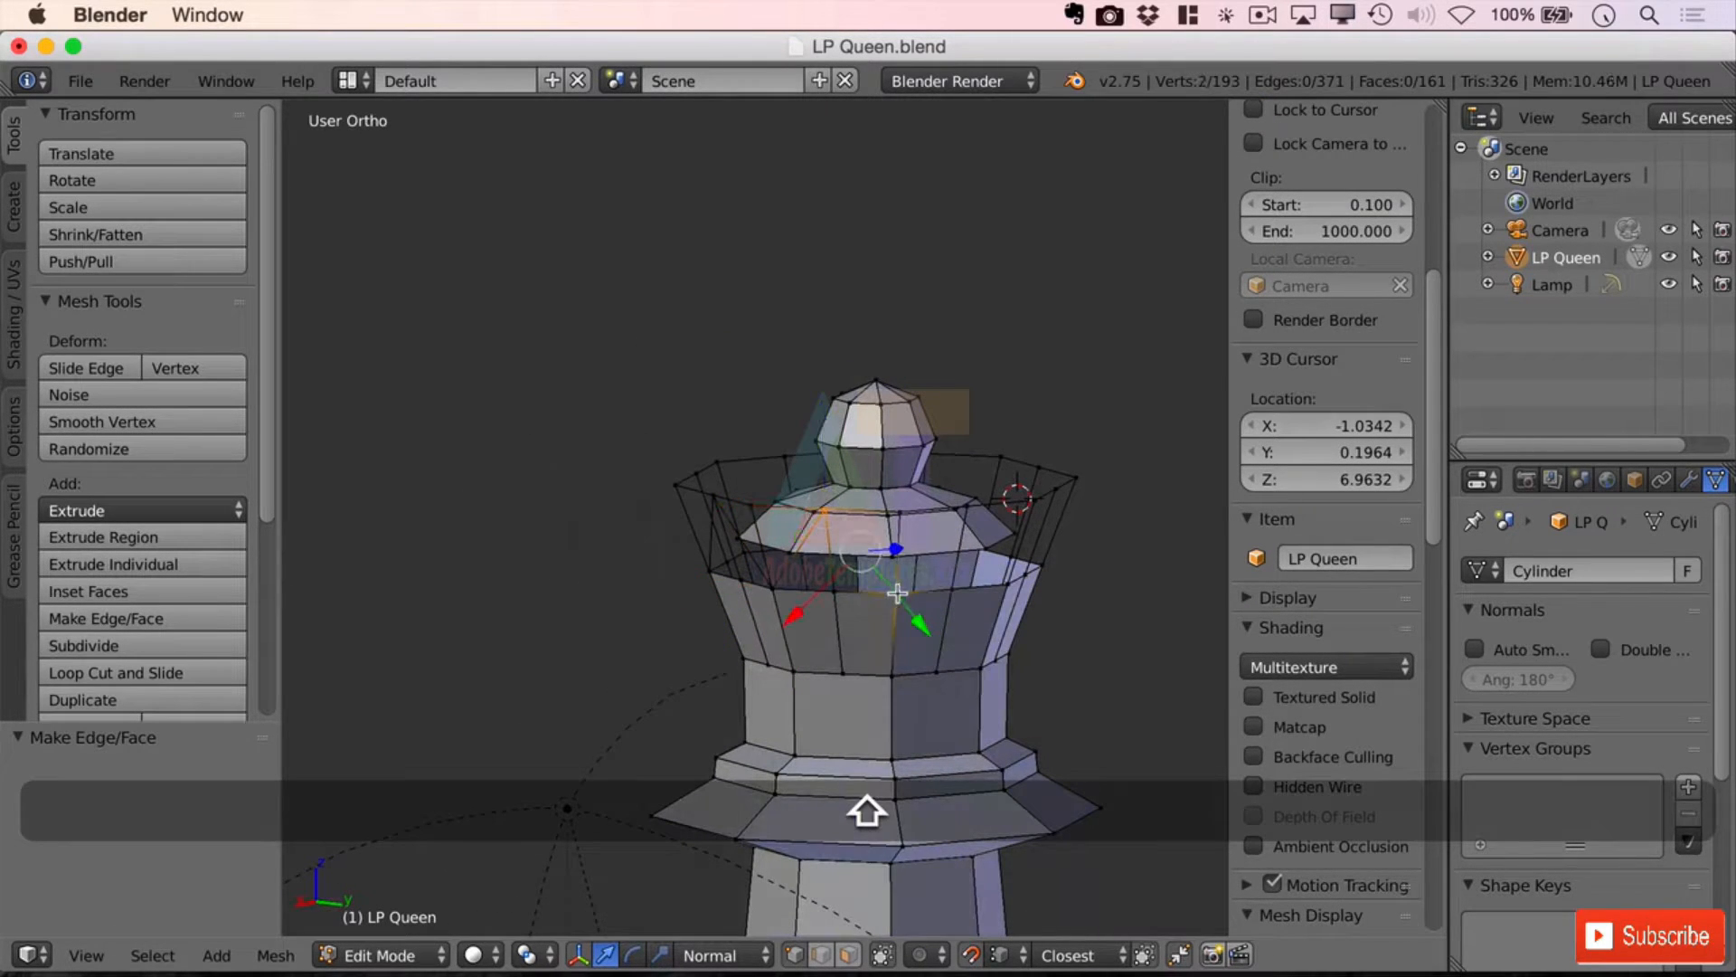
{"action": "key", "text": "f"}
{"action": "right_click", "coordinate": [961, 514], "text": "shift"}
{"action": "key", "text": "f"}
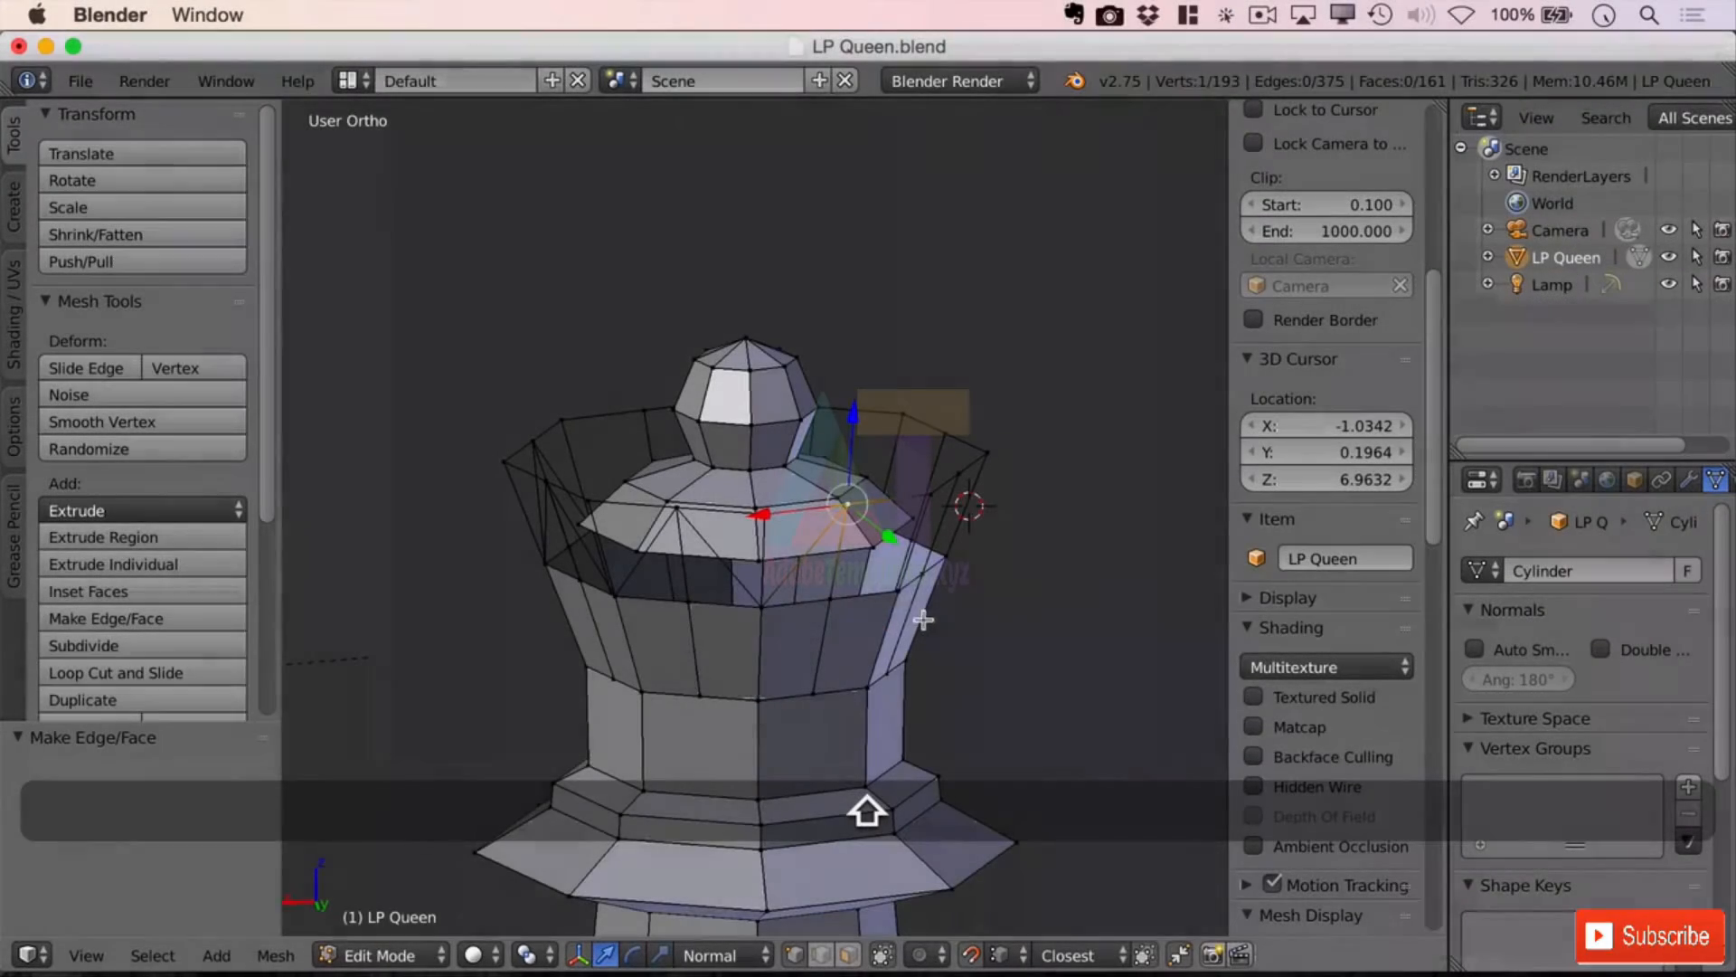
{"action": "right_click", "coordinate": [898, 593], "text": "shift"}
{"action": "key", "text": "f"}
Step: Create the two diagonal edges on the following crown panel, joining its rim midpoint vertex to both lower corners
{"action": "middle_click_drag", "start_coordinate": [980, 612], "coordinate": [986, 552]}
{"action": "right_click", "coordinate": [998, 503], "text": "shift"}
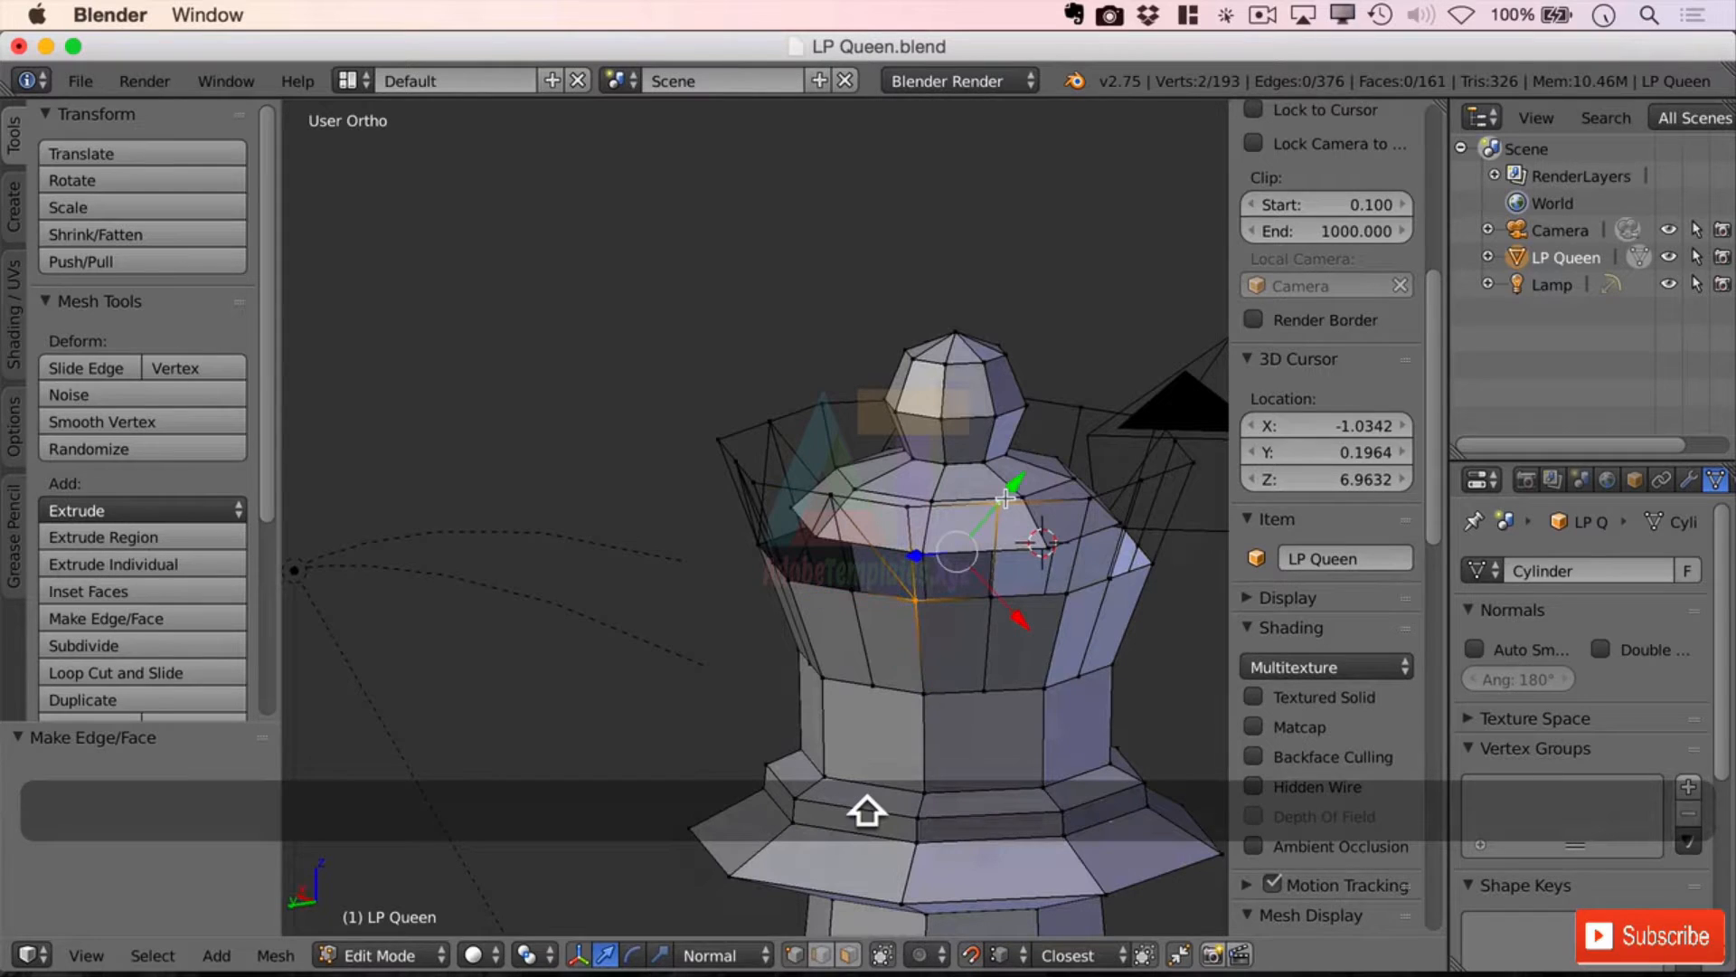
{"action": "key", "text": "f"}
{"action": "right_click", "coordinate": [1051, 588], "text": "shift"}
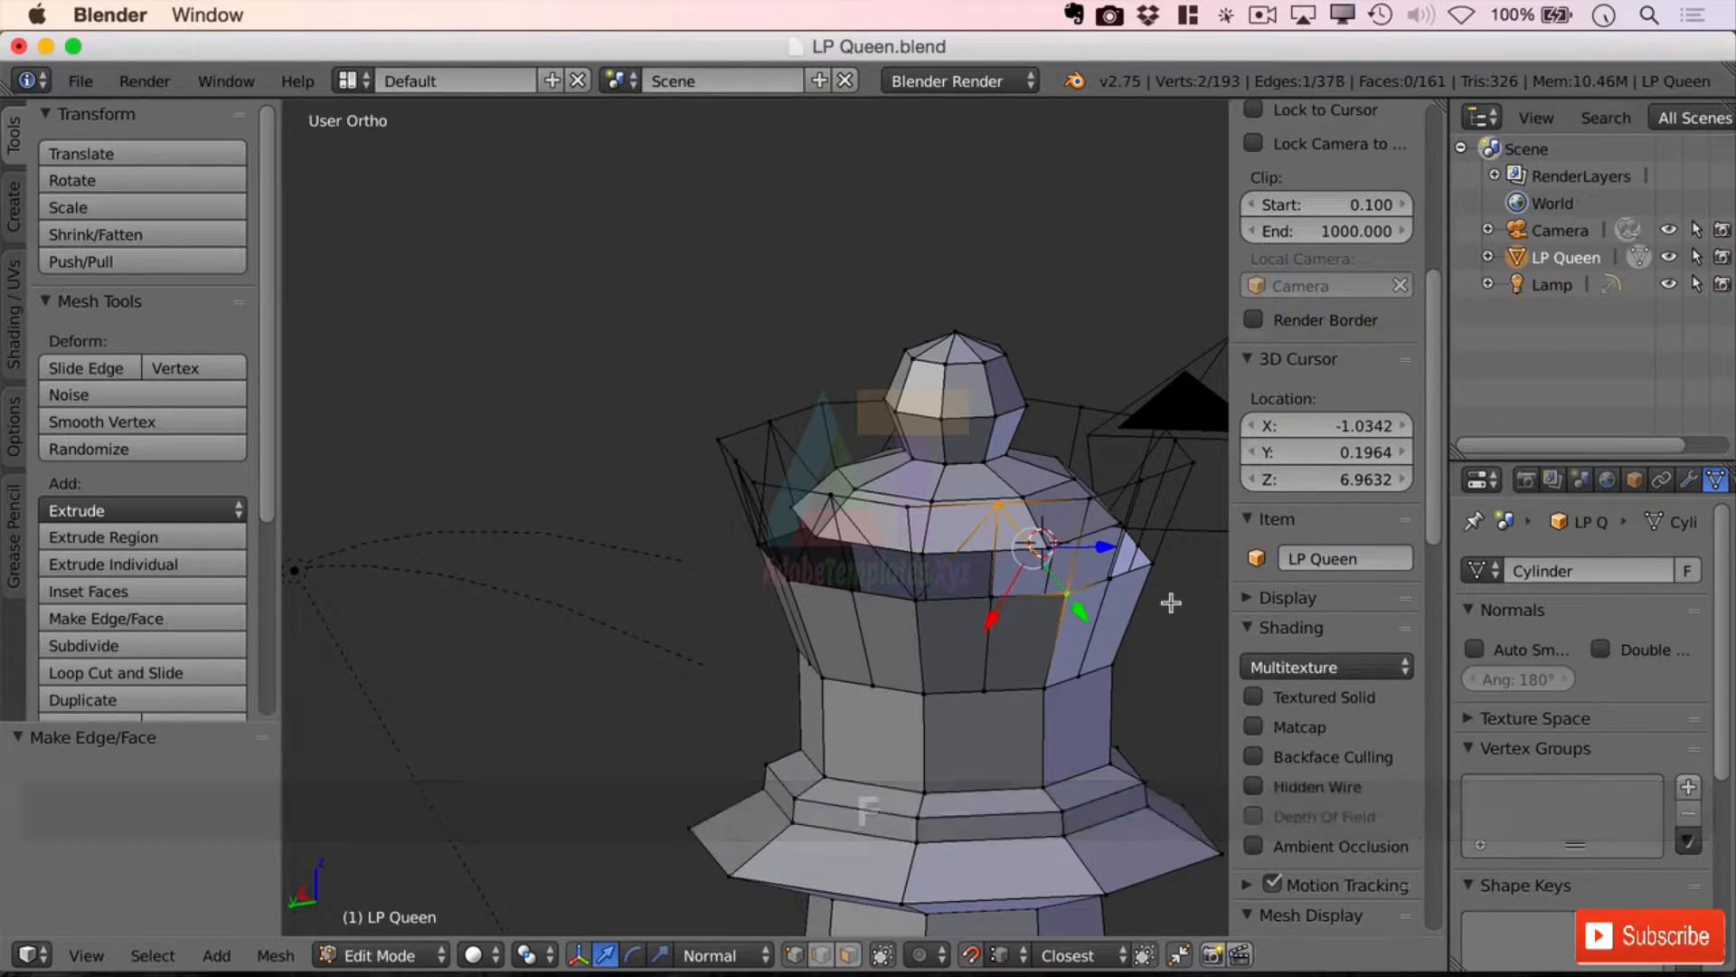
{"action": "key", "text": "f"}
Step: Orbit to the adjacent panel and join its upper midpoint vertex to its two lower corner vertices with edges
{"action": "middle_click_drag", "start_coordinate": [1166, 600], "coordinate": [934, 649]}
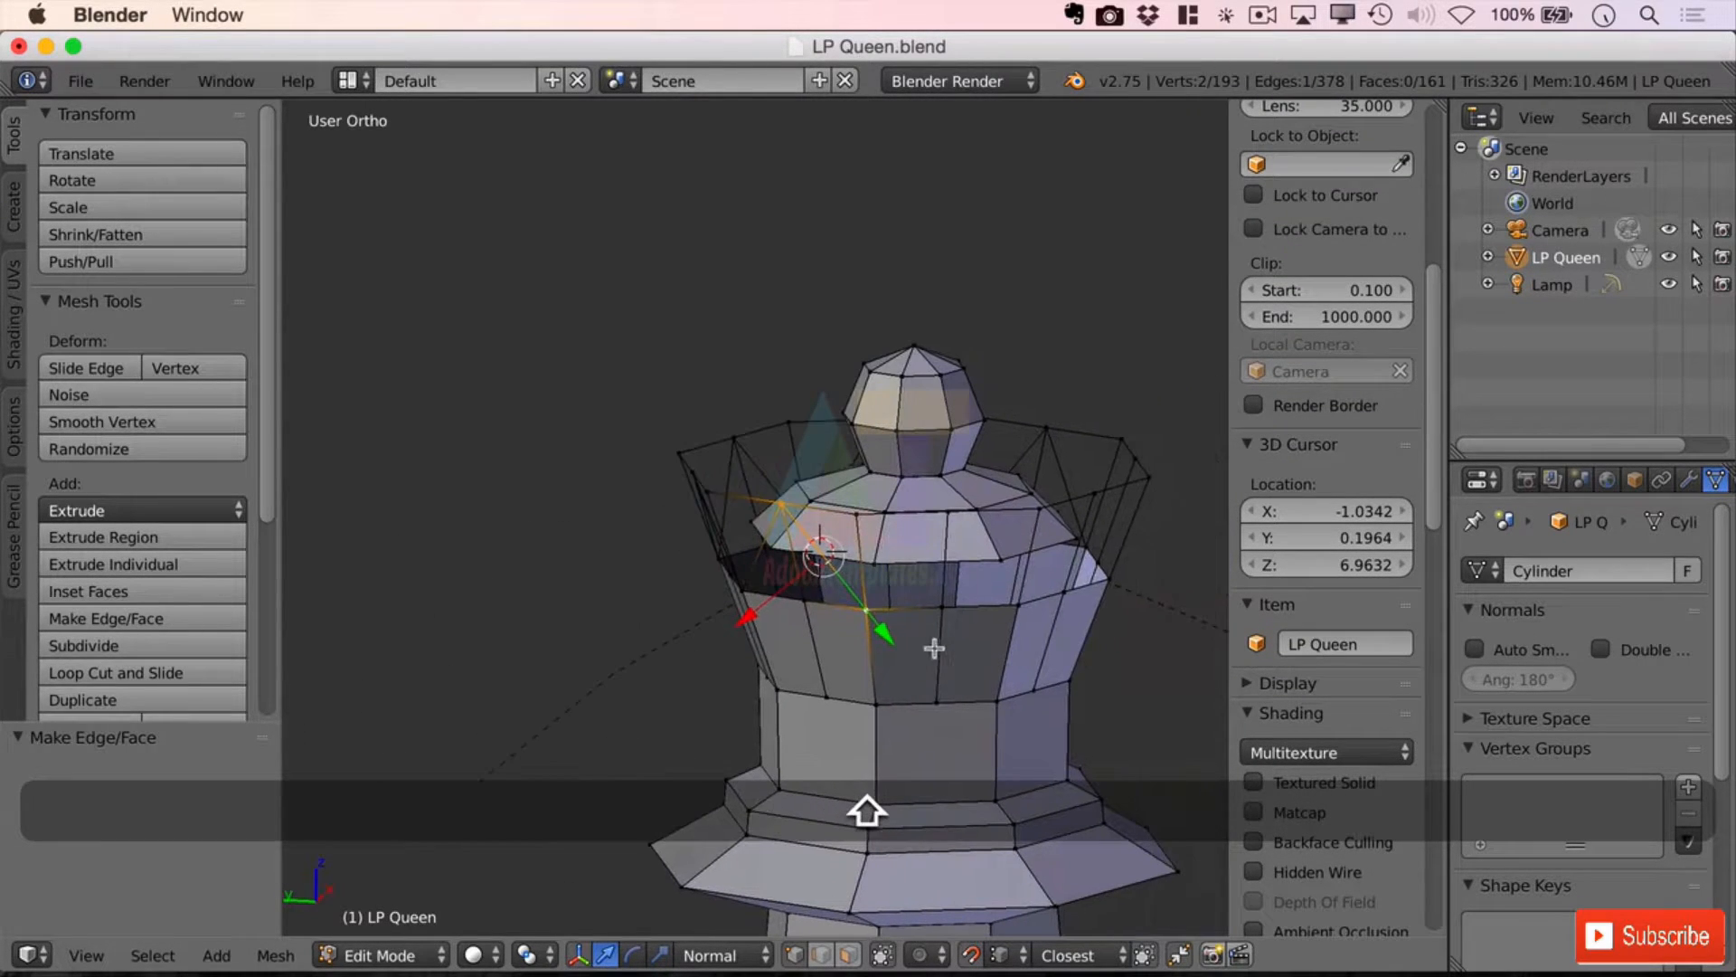
{"action": "key", "text": "f"}
{"action": "right_click", "coordinate": [866, 609]}
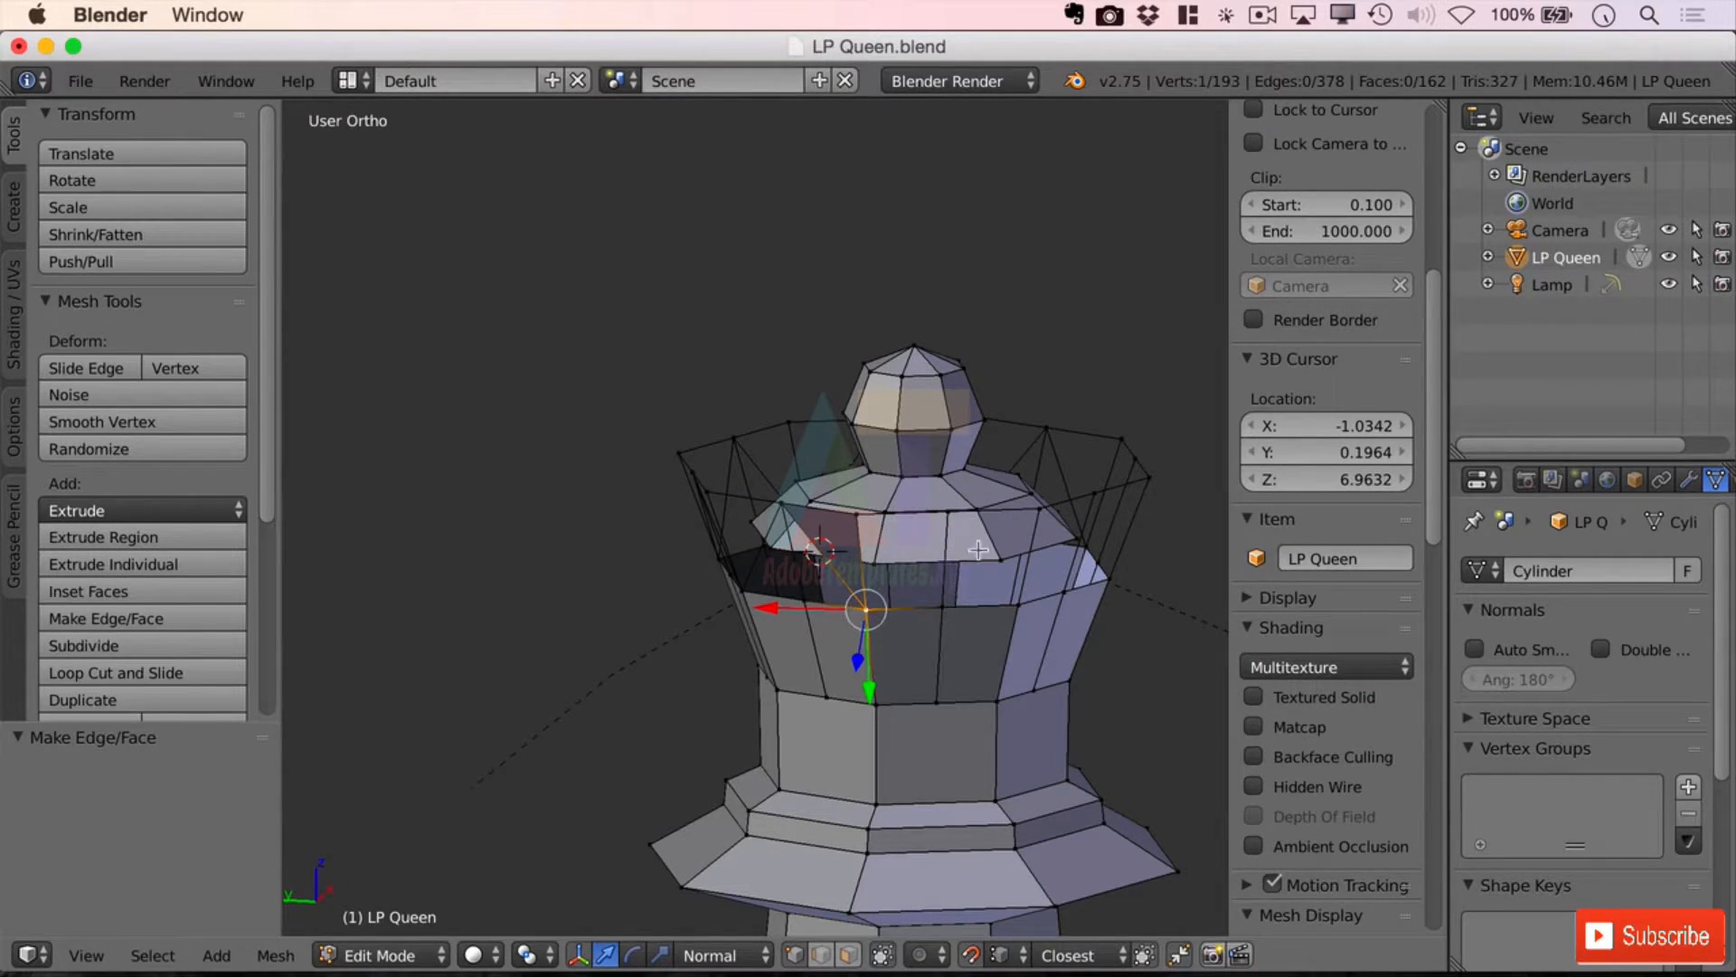
{"action": "right_click", "coordinate": [948, 514], "text": "shift"}
{"action": "key", "text": "f"}
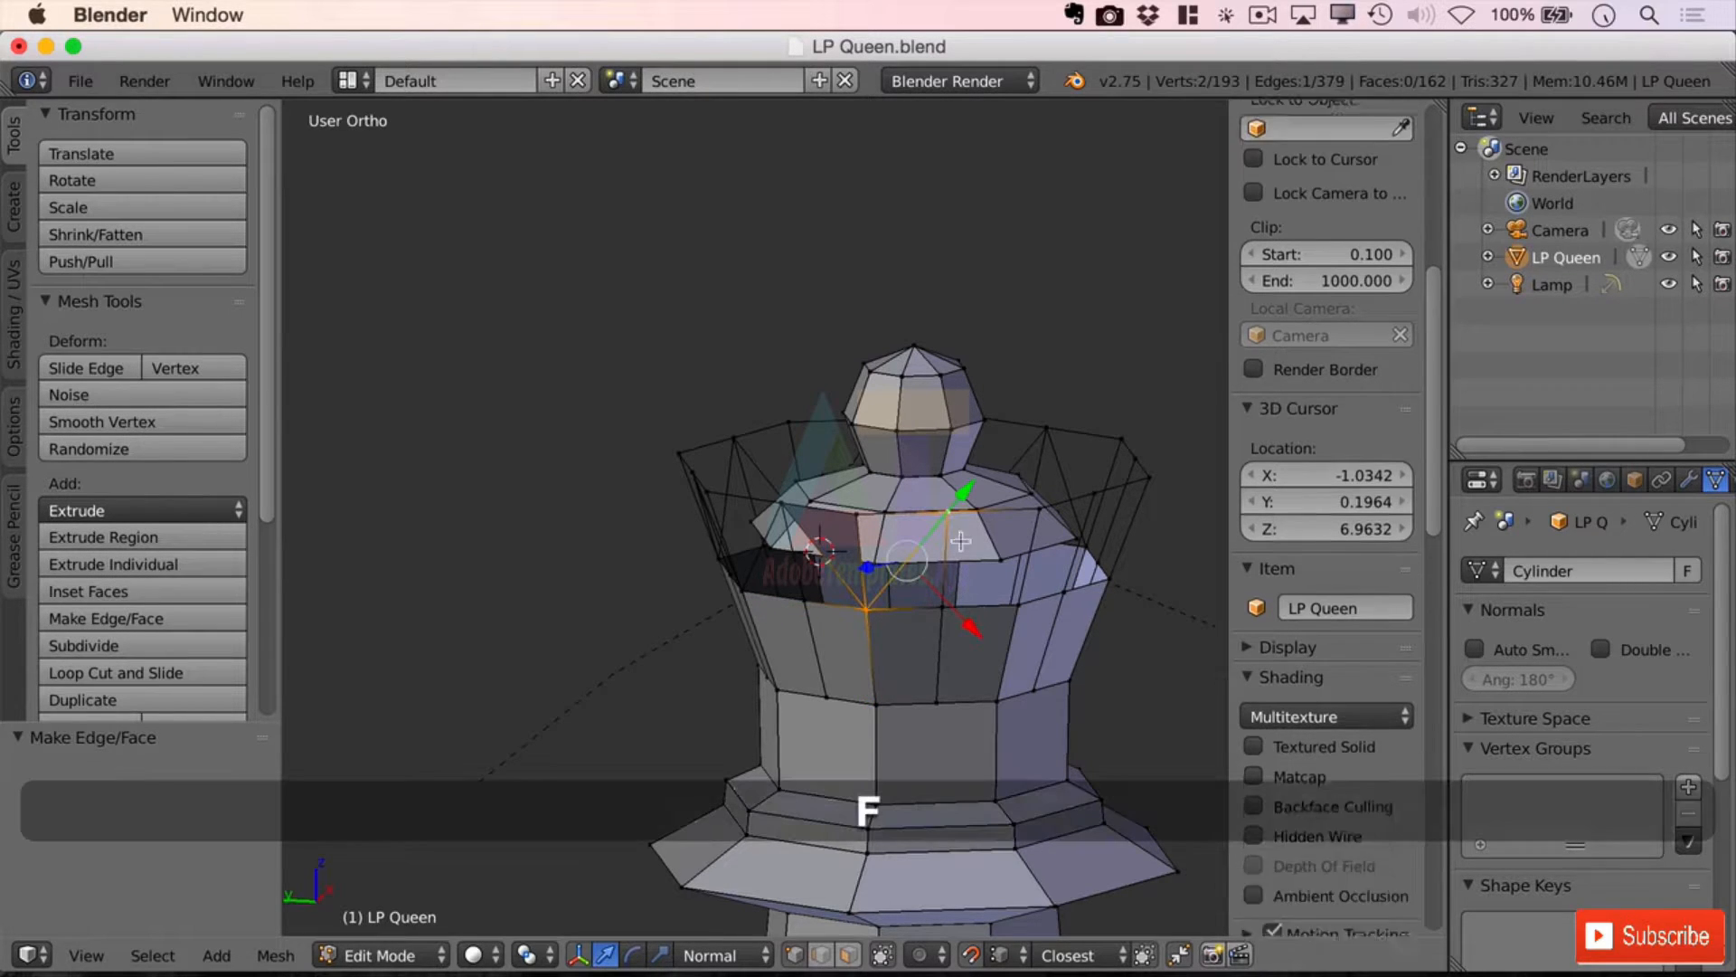
{"action": "right_click", "coordinate": [951, 513]}
{"action": "right_click", "coordinate": [1014, 600], "text": "shift"}
{"action": "key", "text": "f"}
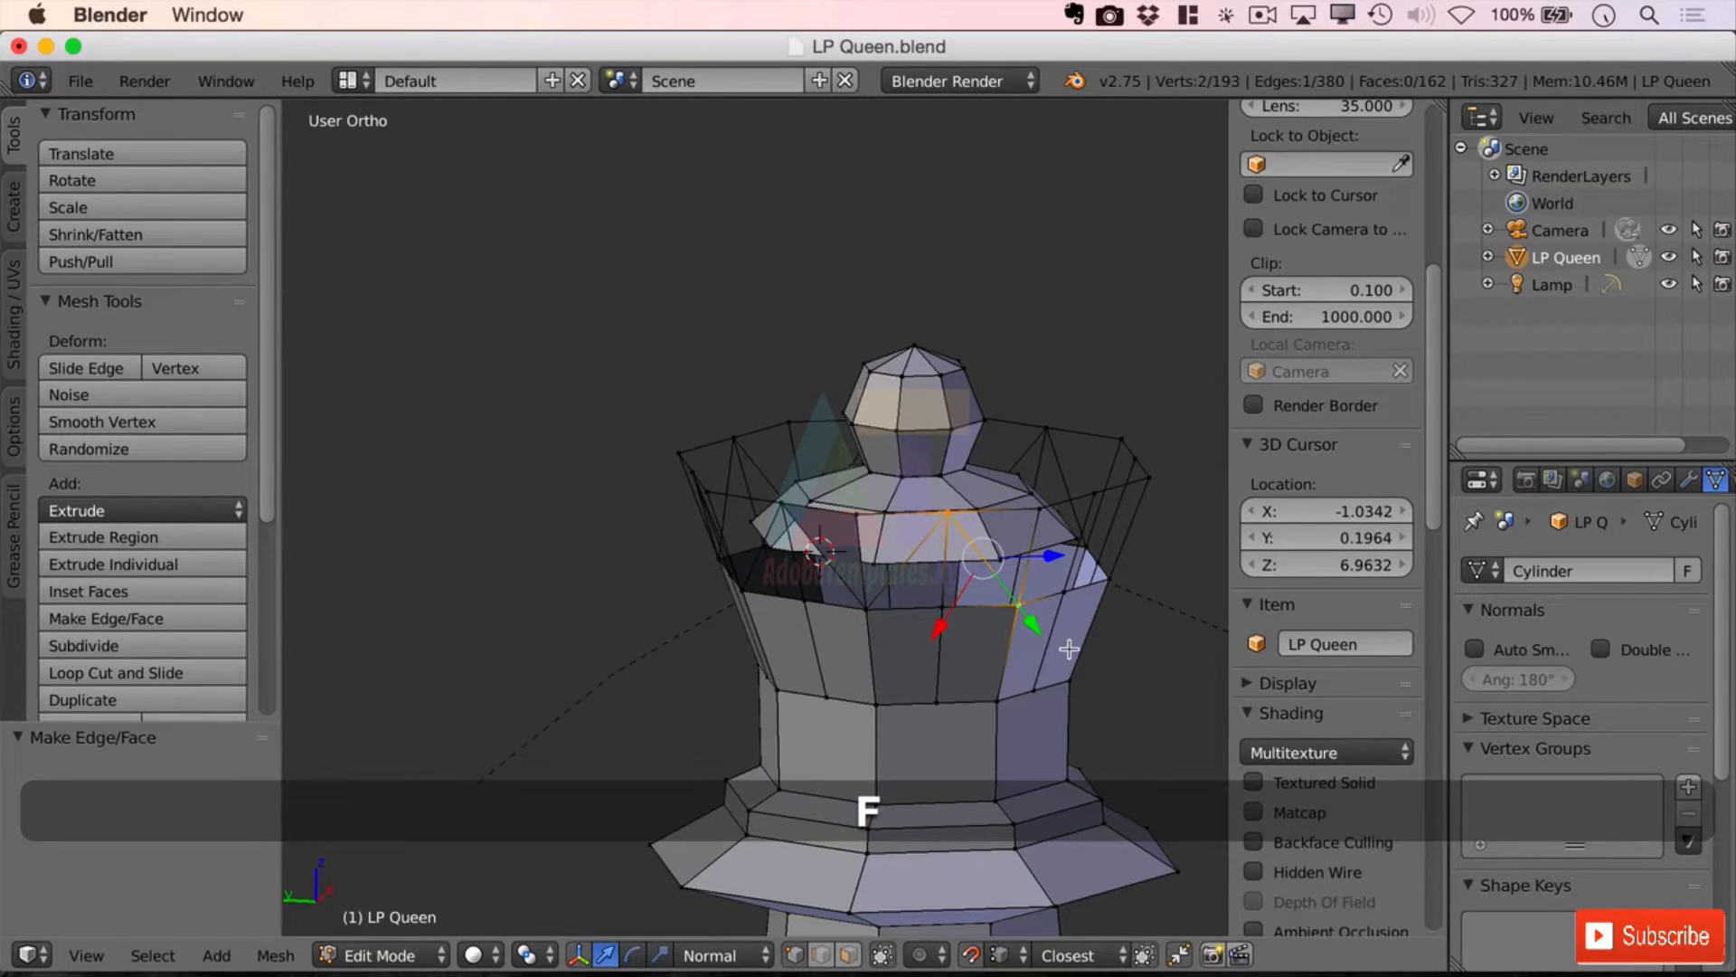
Step: Create the diagonal edges on the last two crown panels, completing the zigzag around the crown
{"action": "middle_click_drag", "start_coordinate": [1119, 619], "coordinate": [1029, 612]}
{"action": "middle_click_drag", "start_coordinate": [1081, 624], "coordinate": [982, 667], "text": "shift"}
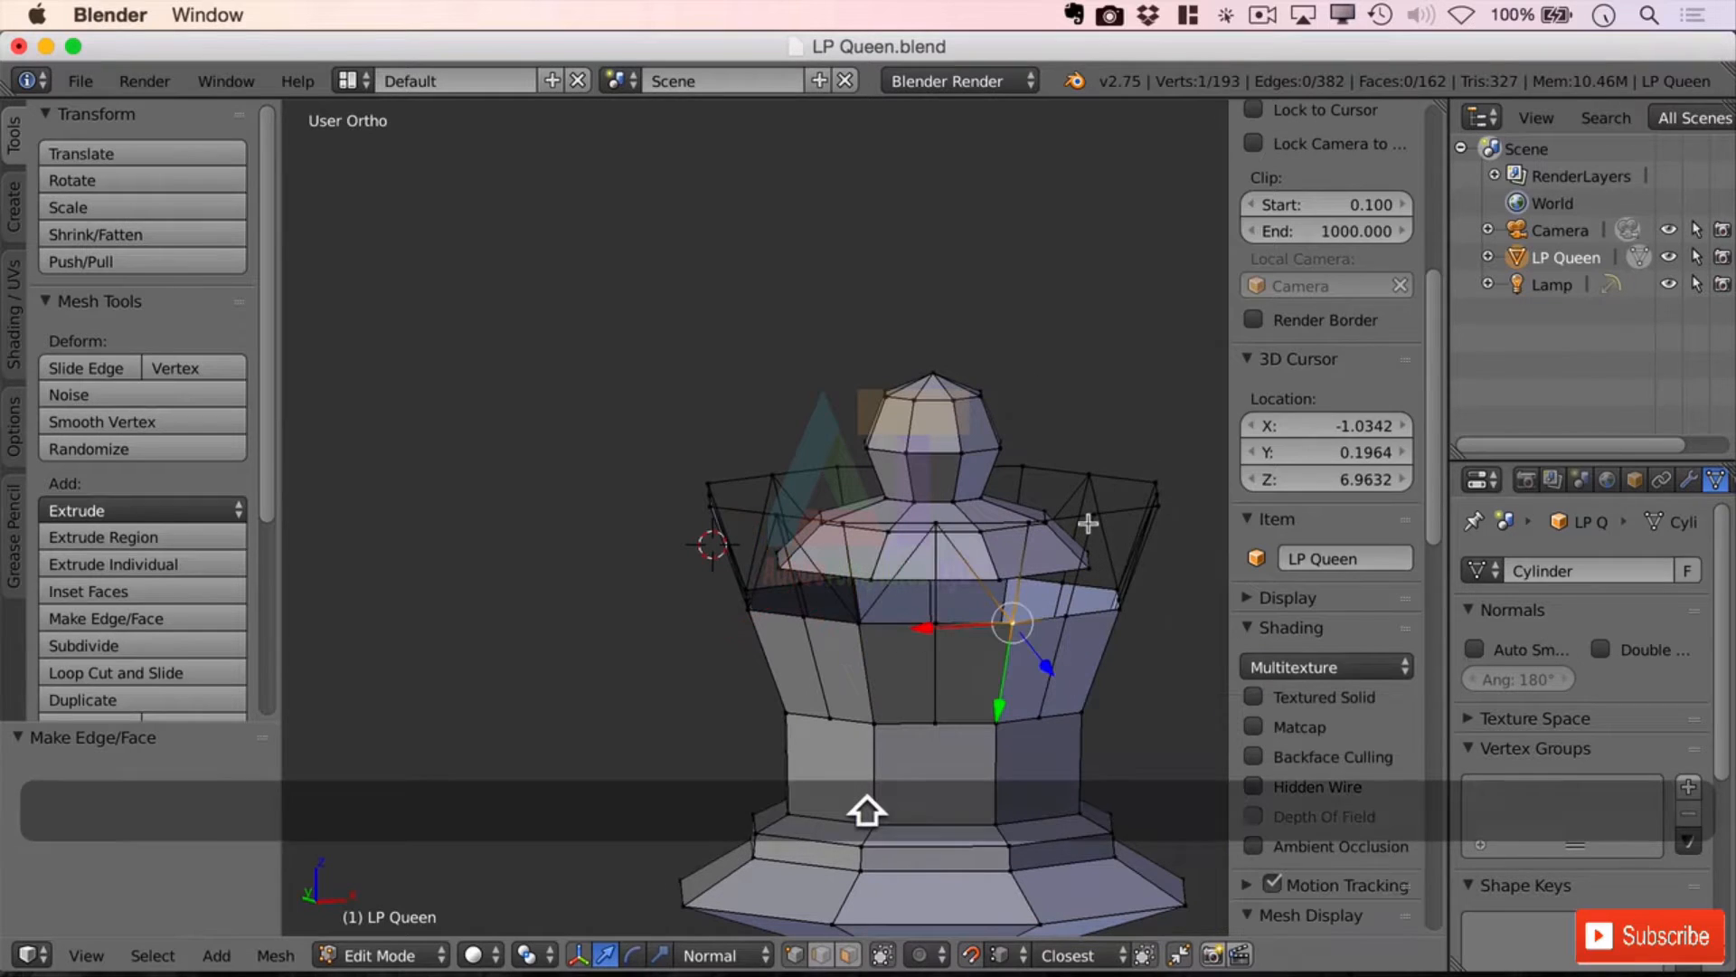
{"action": "right_click", "coordinate": [1090, 520]}
{"action": "key", "text": "f"}
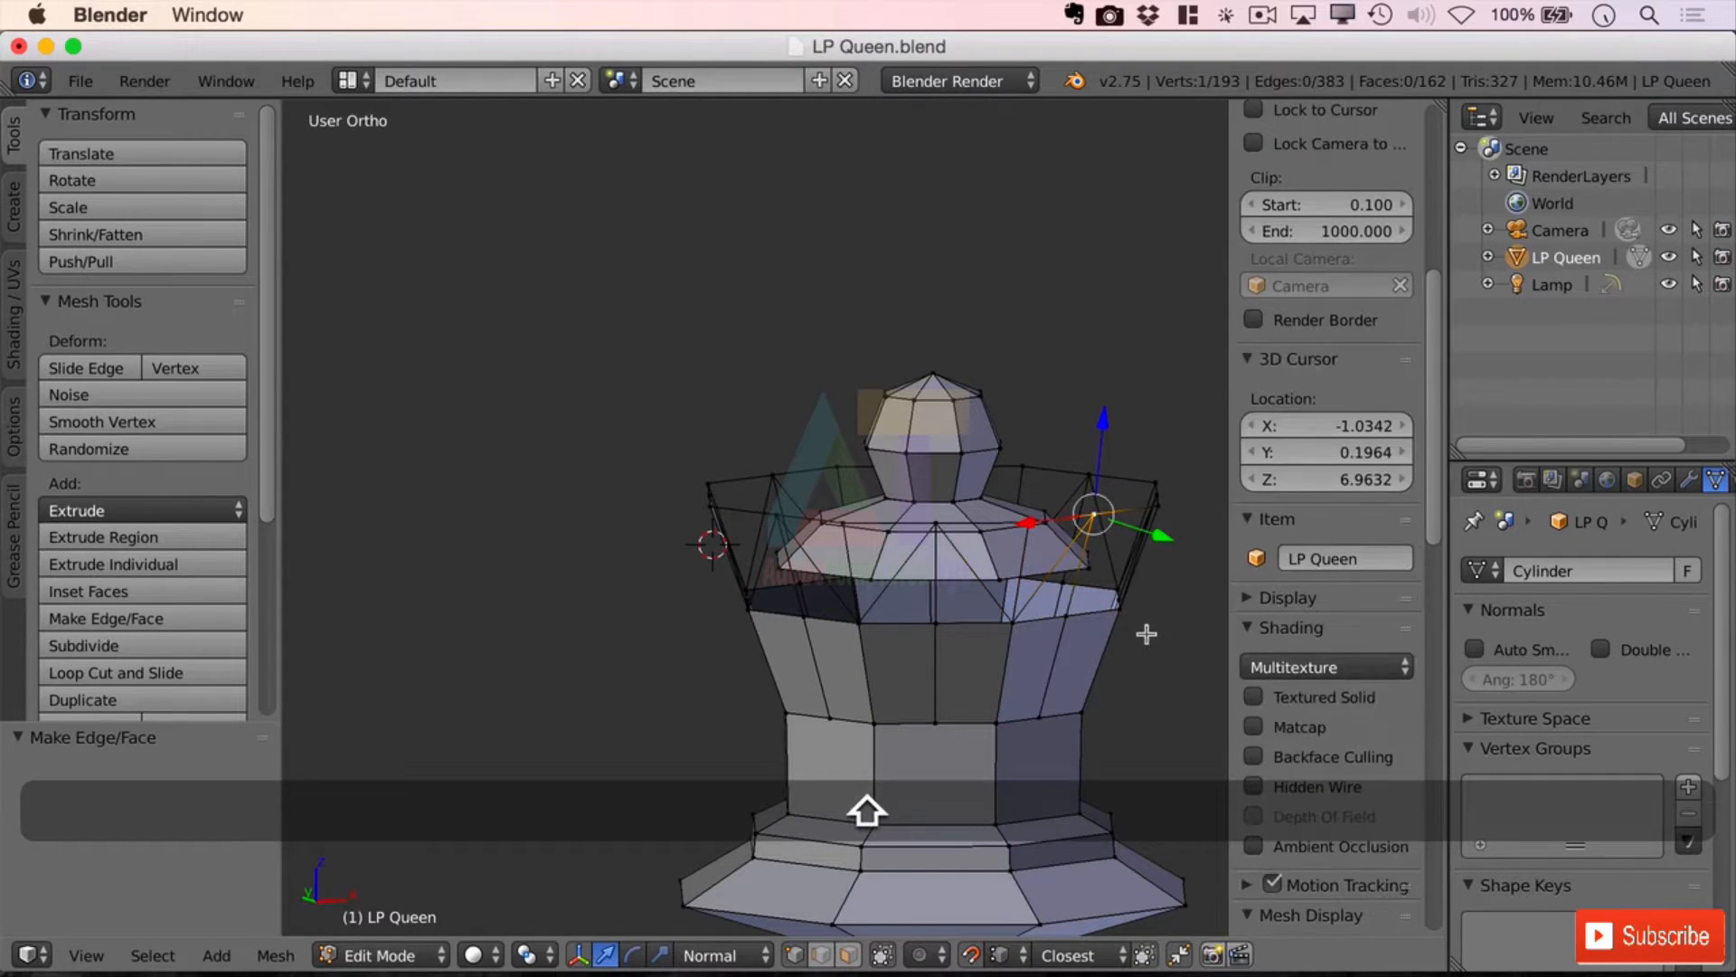
{"action": "right_click", "coordinate": [1121, 607], "text": "shift"}
{"action": "middle_click_drag", "start_coordinate": [1192, 671], "coordinate": [996, 702]}
{"action": "key", "text": "f"}
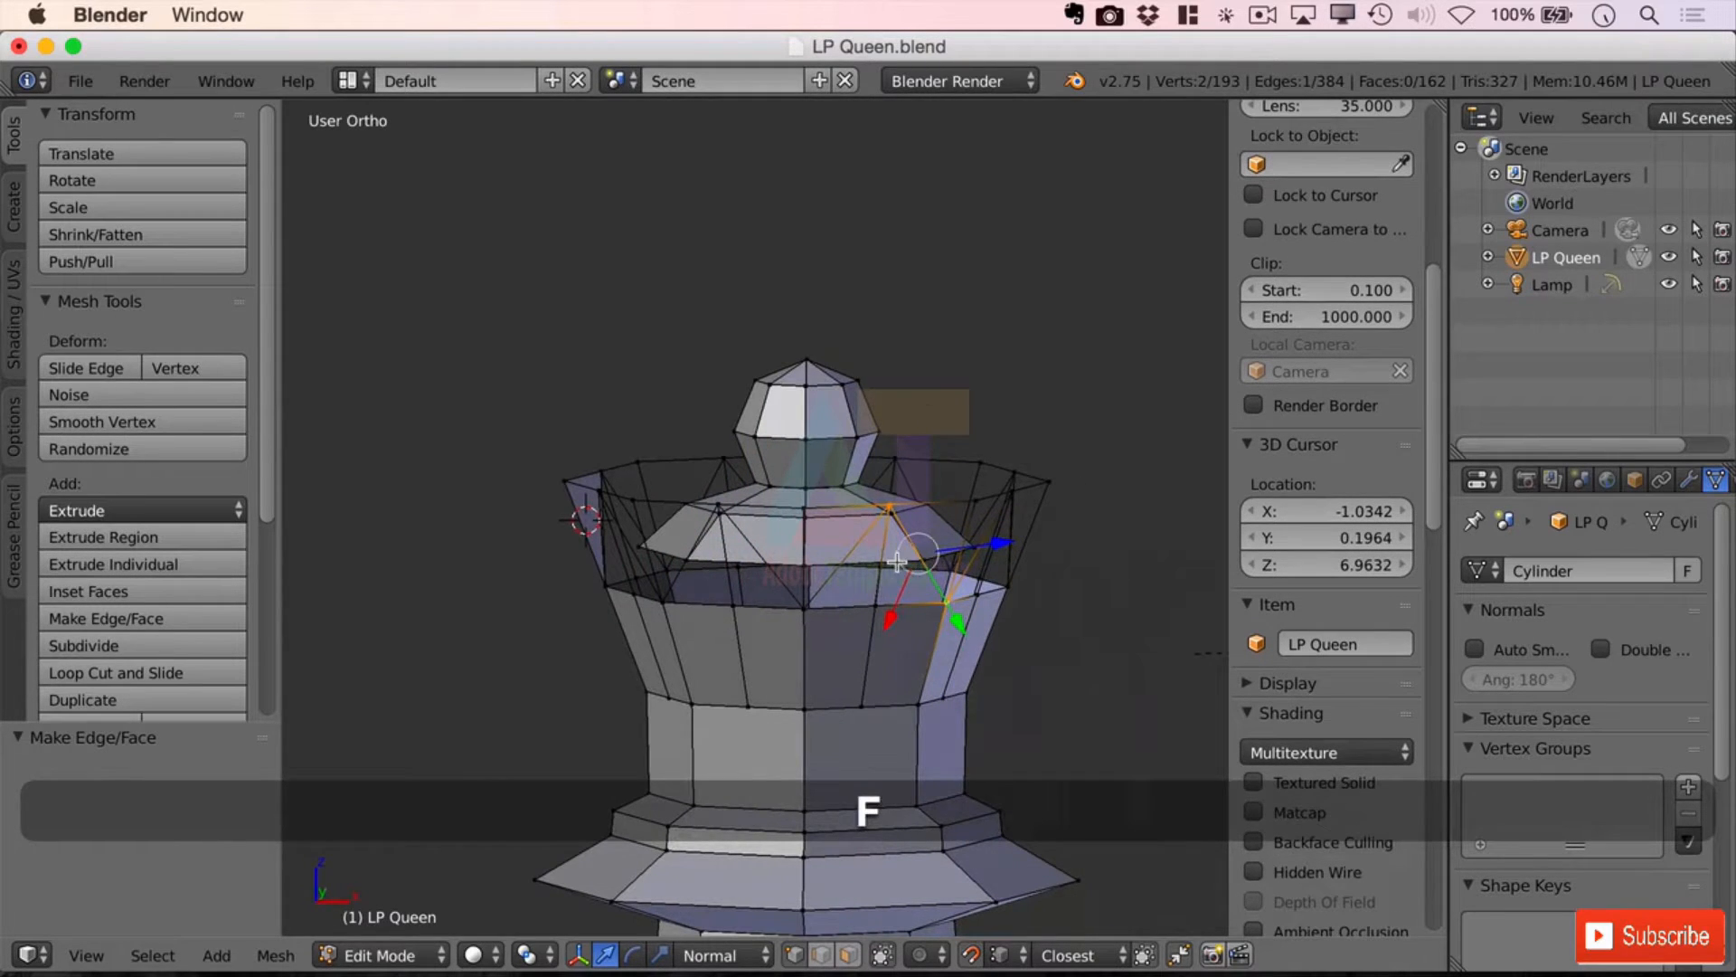
Step: Select the horizontal rim edges and corner vertical edges around the crown's top and delete them as edges
{"action": "middle_click_drag", "start_coordinate": [896, 561], "coordinate": [874, 588]}
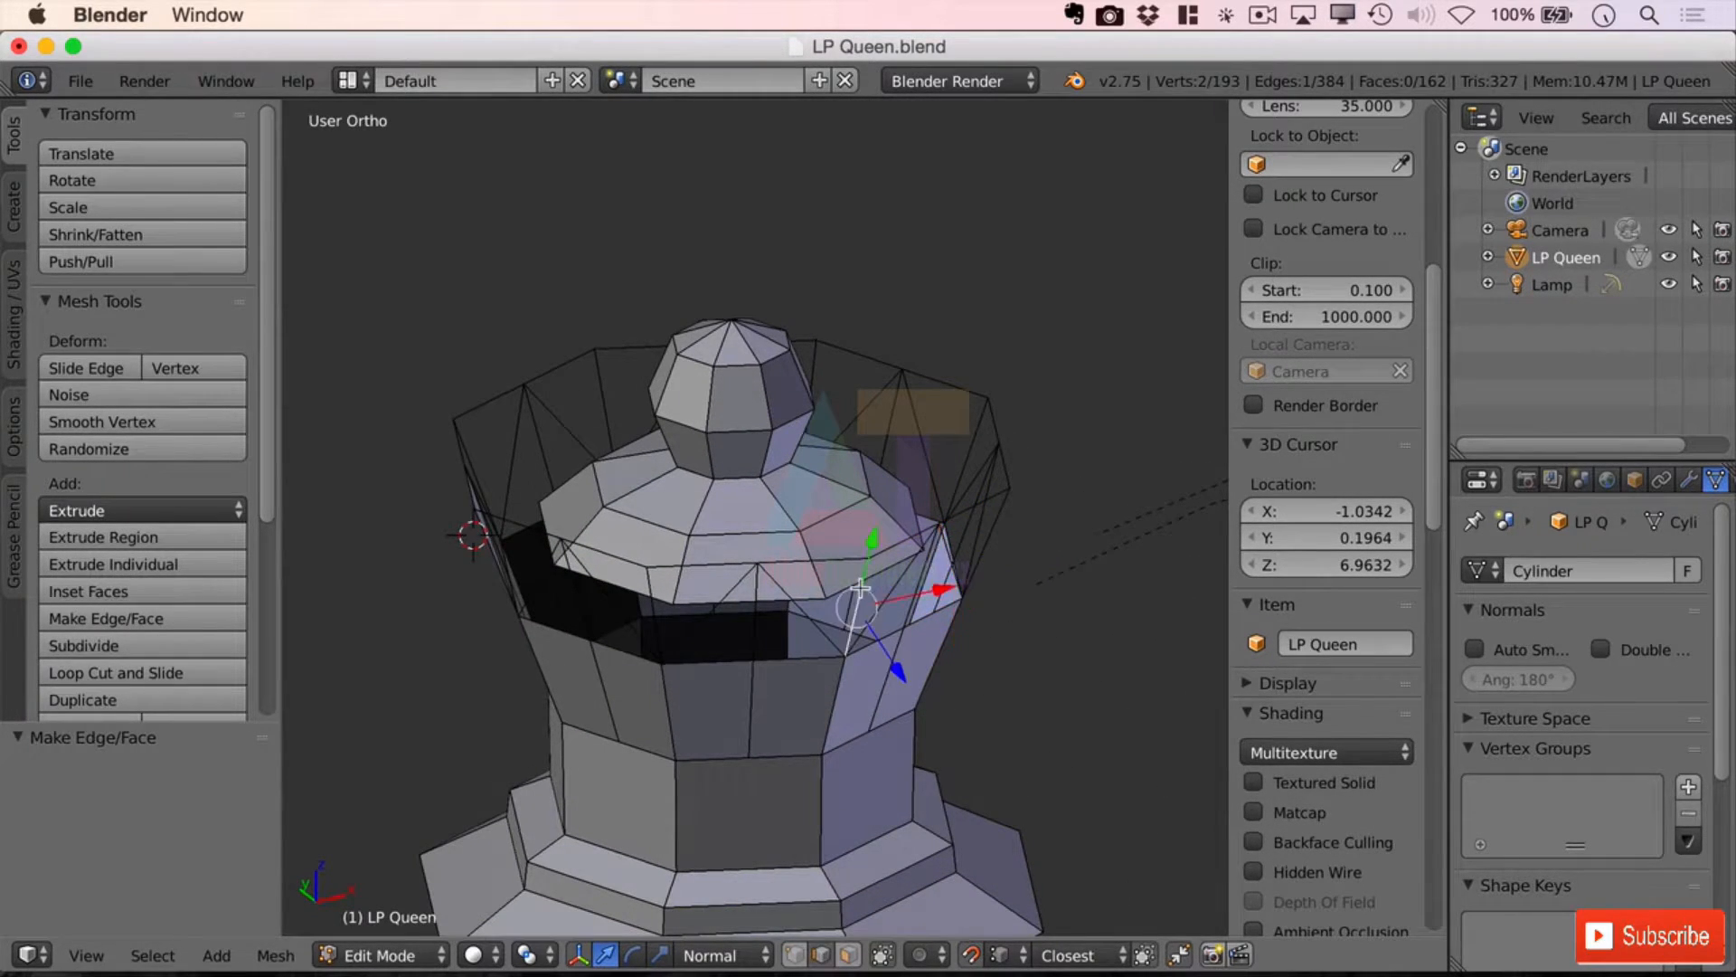
{"action": "right_click", "coordinate": [843, 553], "text": "shift"}
{"action": "right_click", "coordinate": [905, 553], "text": "shift"}
{"action": "right_click", "coordinate": [893, 548]}
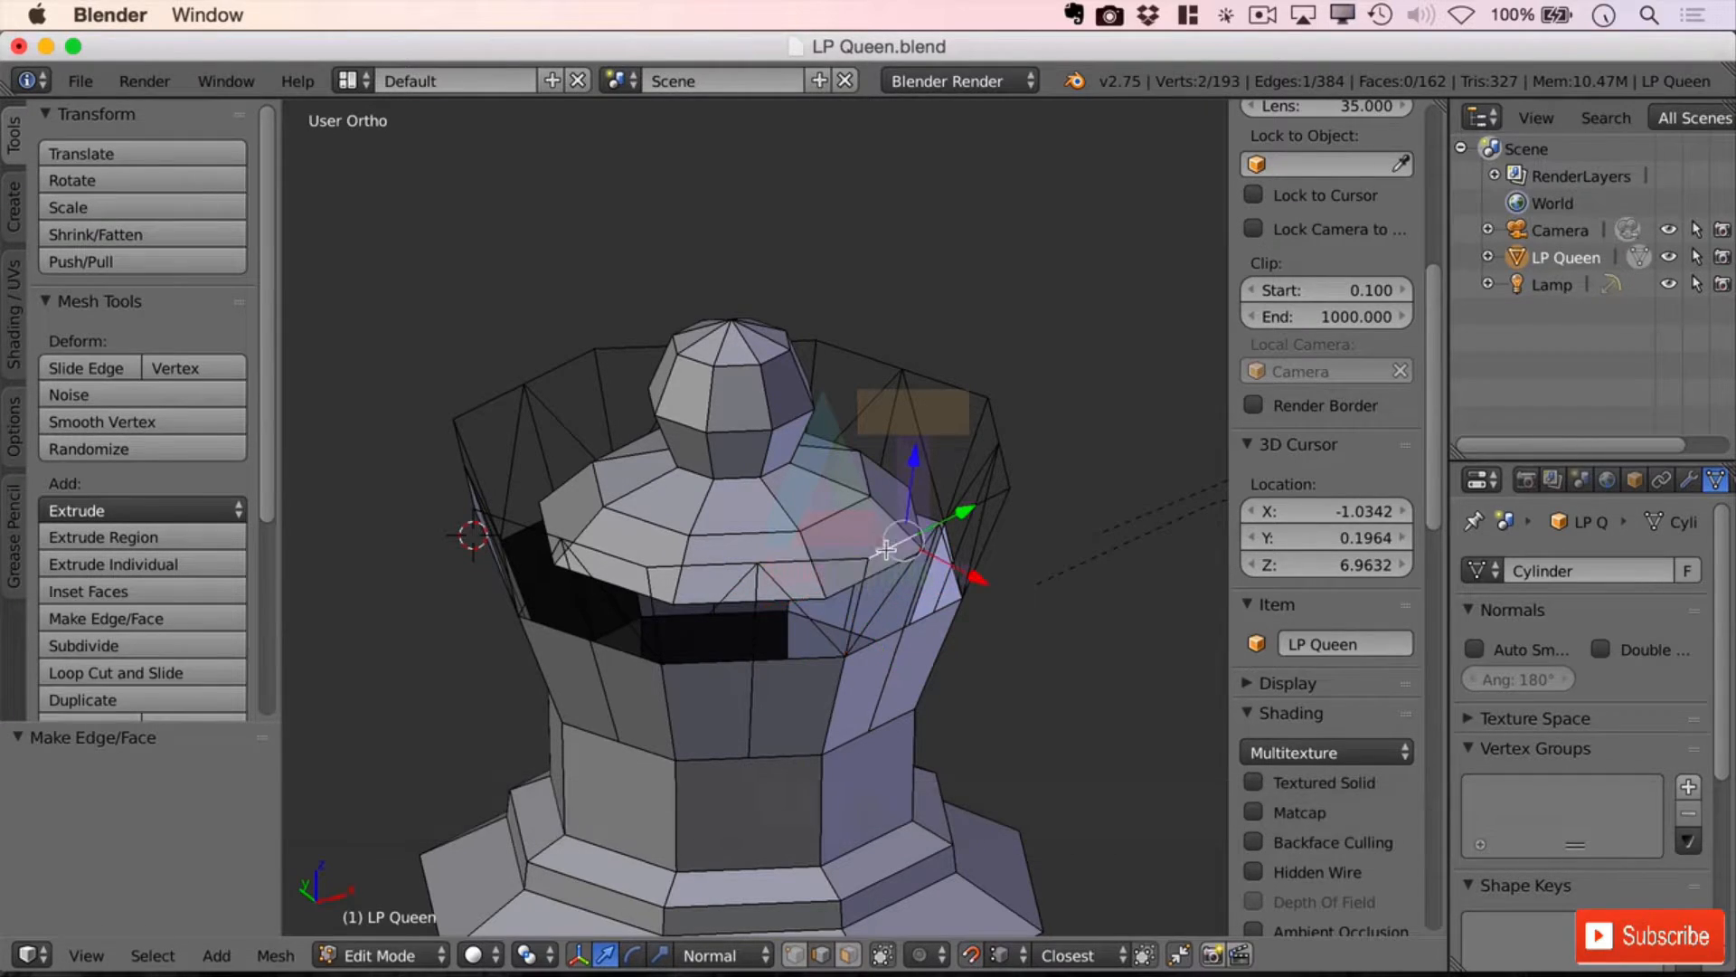
{"action": "right_click", "coordinate": [856, 562], "text": "shift"}
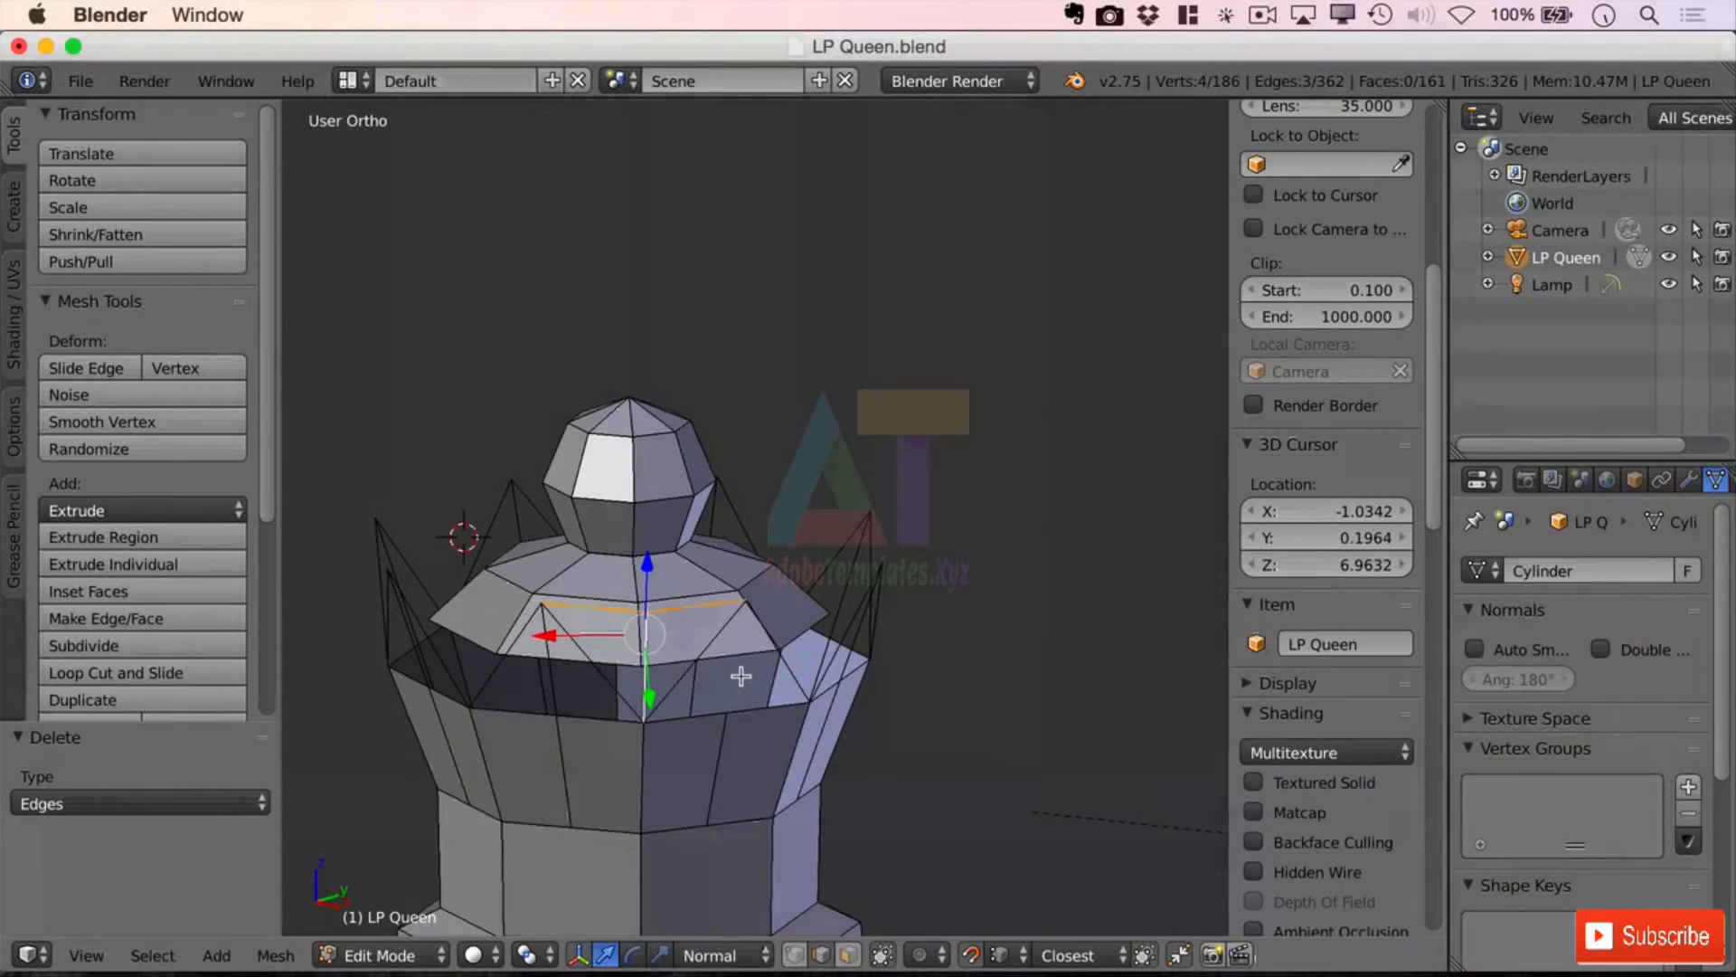
{"action": "key", "text": "x"}
{"action": "left_click", "coordinate": [695, 659]}
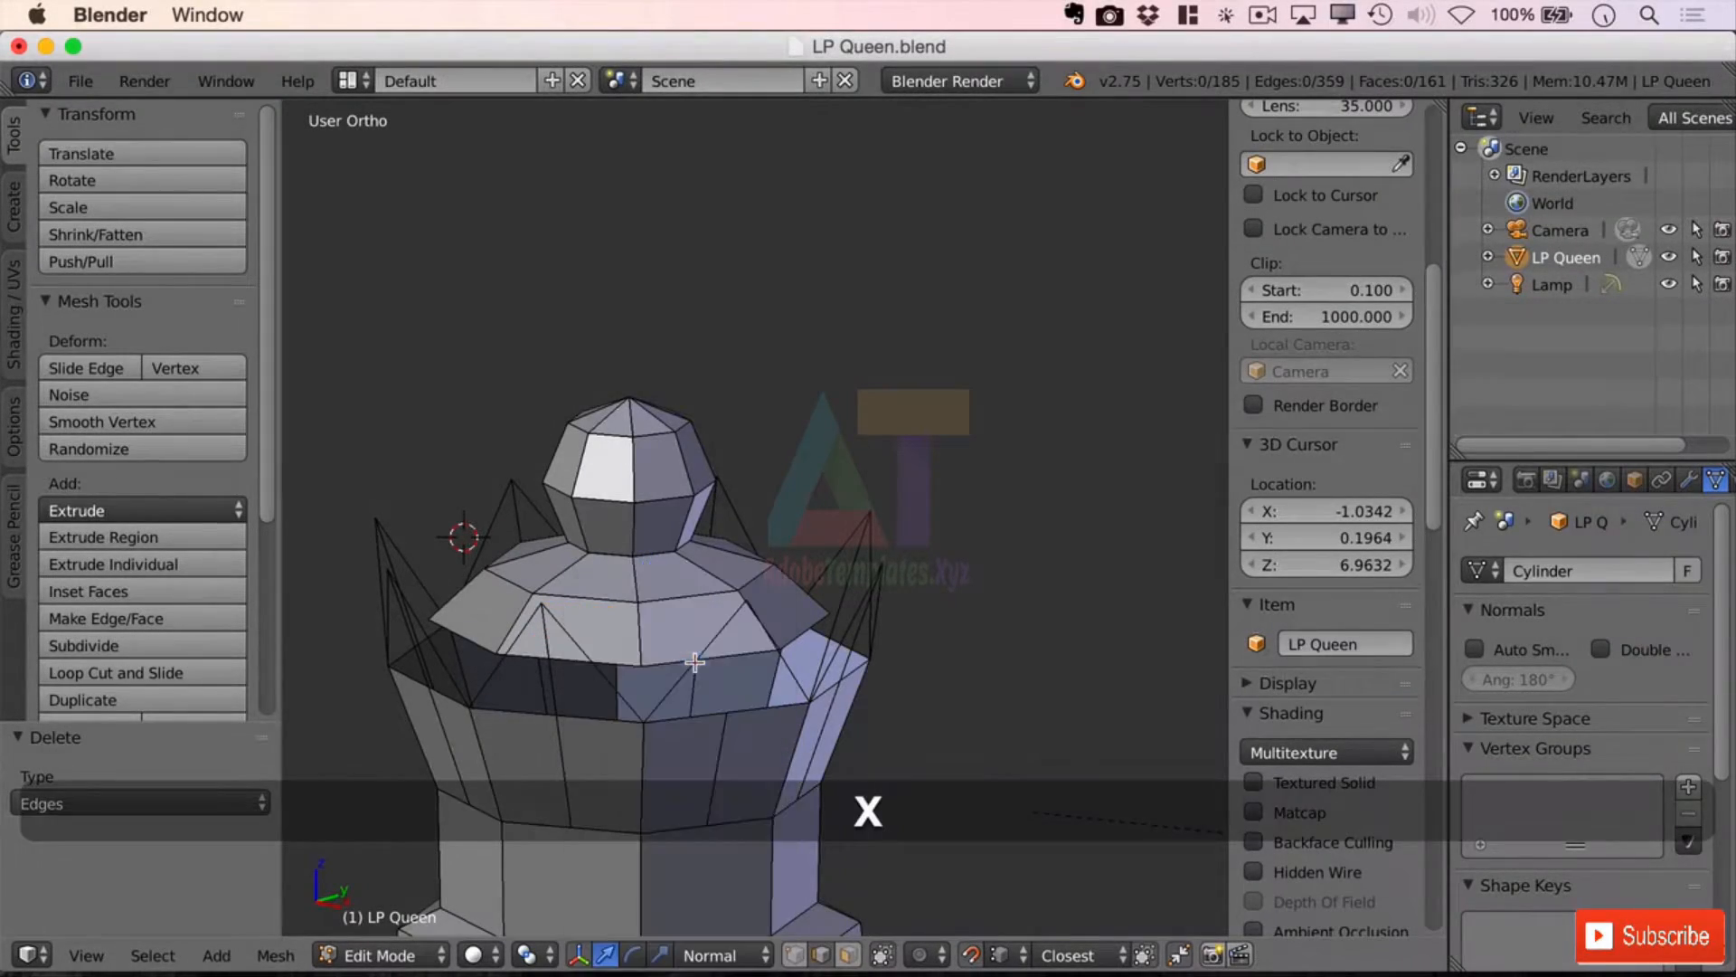
Step: Delete the vertical middle edges inside the crown's triangular points
{"action": "scroll", "coordinate": [1303, 624], "scroll_direction": "down", "scroll_amount": 5}
{"action": "middle_click_drag", "start_coordinate": [923, 663], "coordinate": [948, 705]}
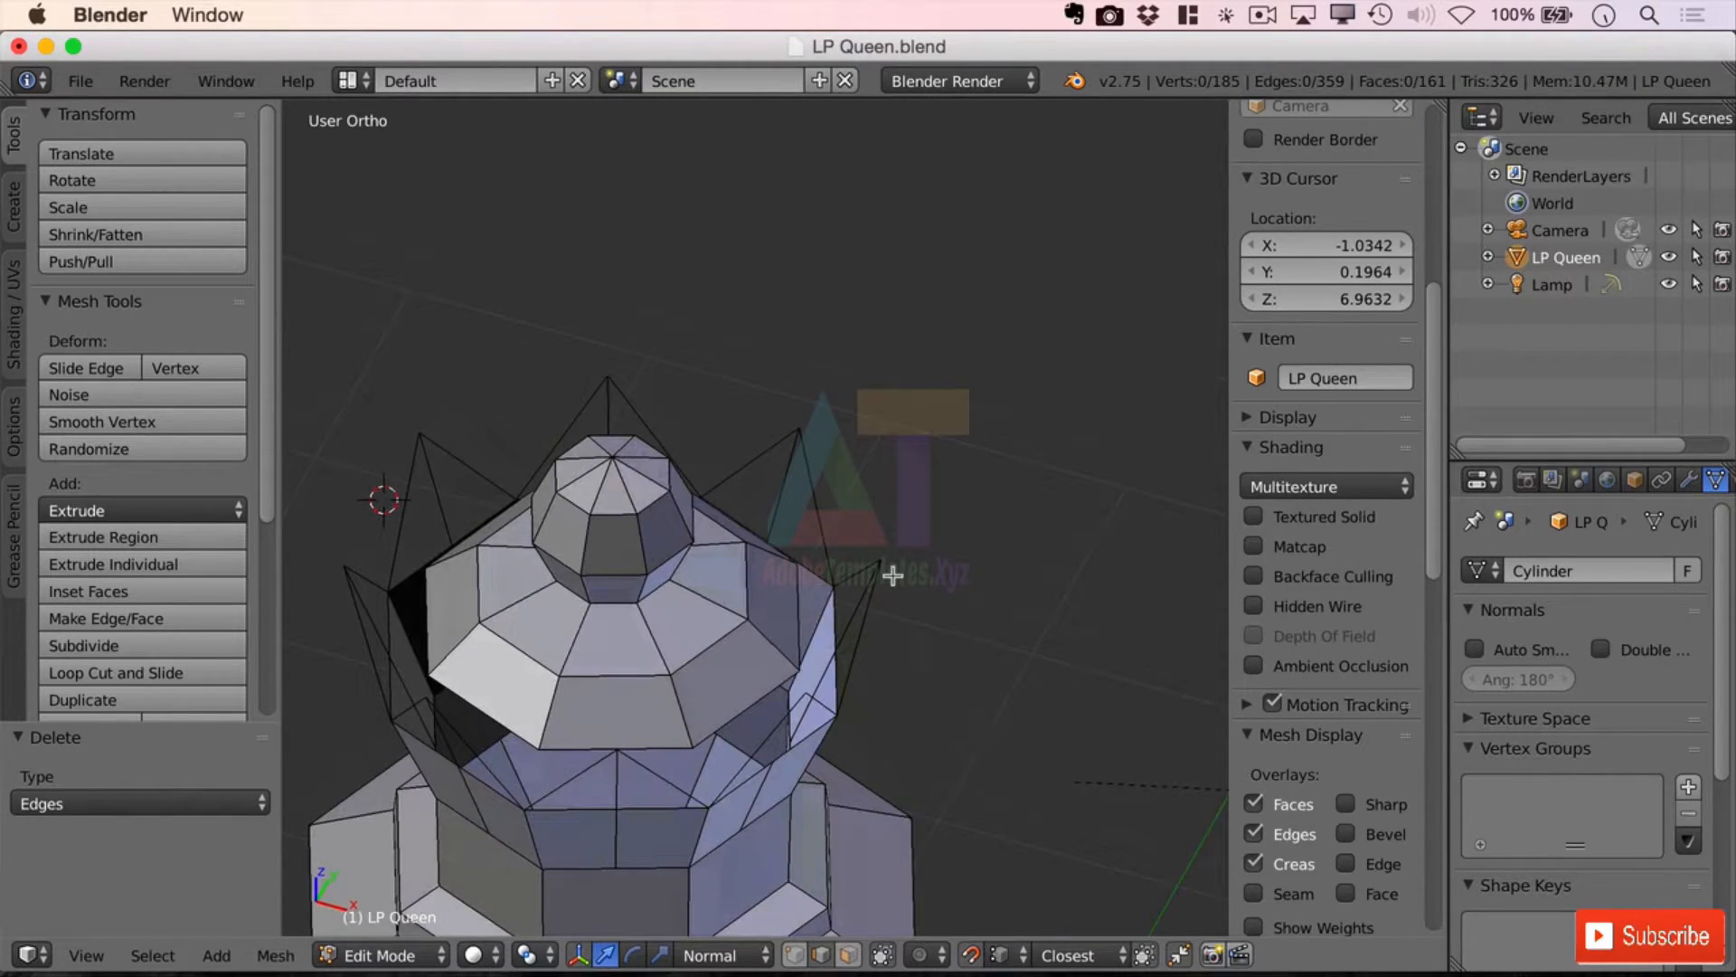
{"action": "middle_click_drag", "start_coordinate": [809, 693], "coordinate": [783, 730]}
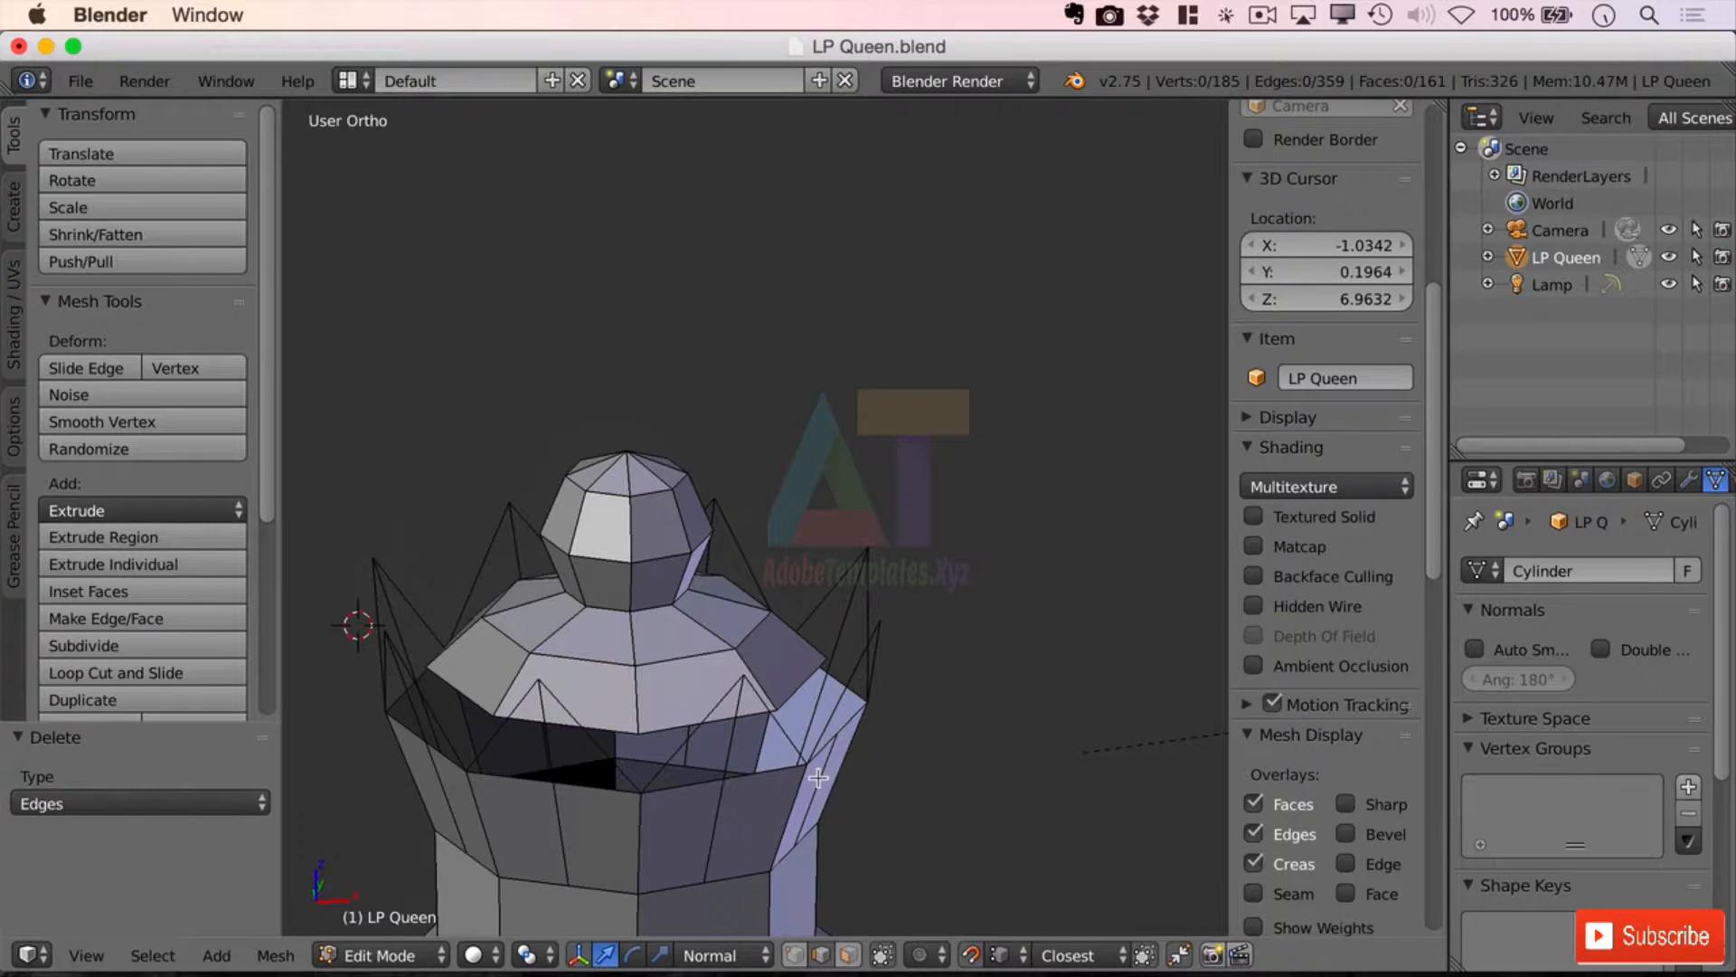
{"action": "right_click", "coordinate": [737, 737]}
{"action": "right_click", "coordinate": [549, 743], "text": "shift"}
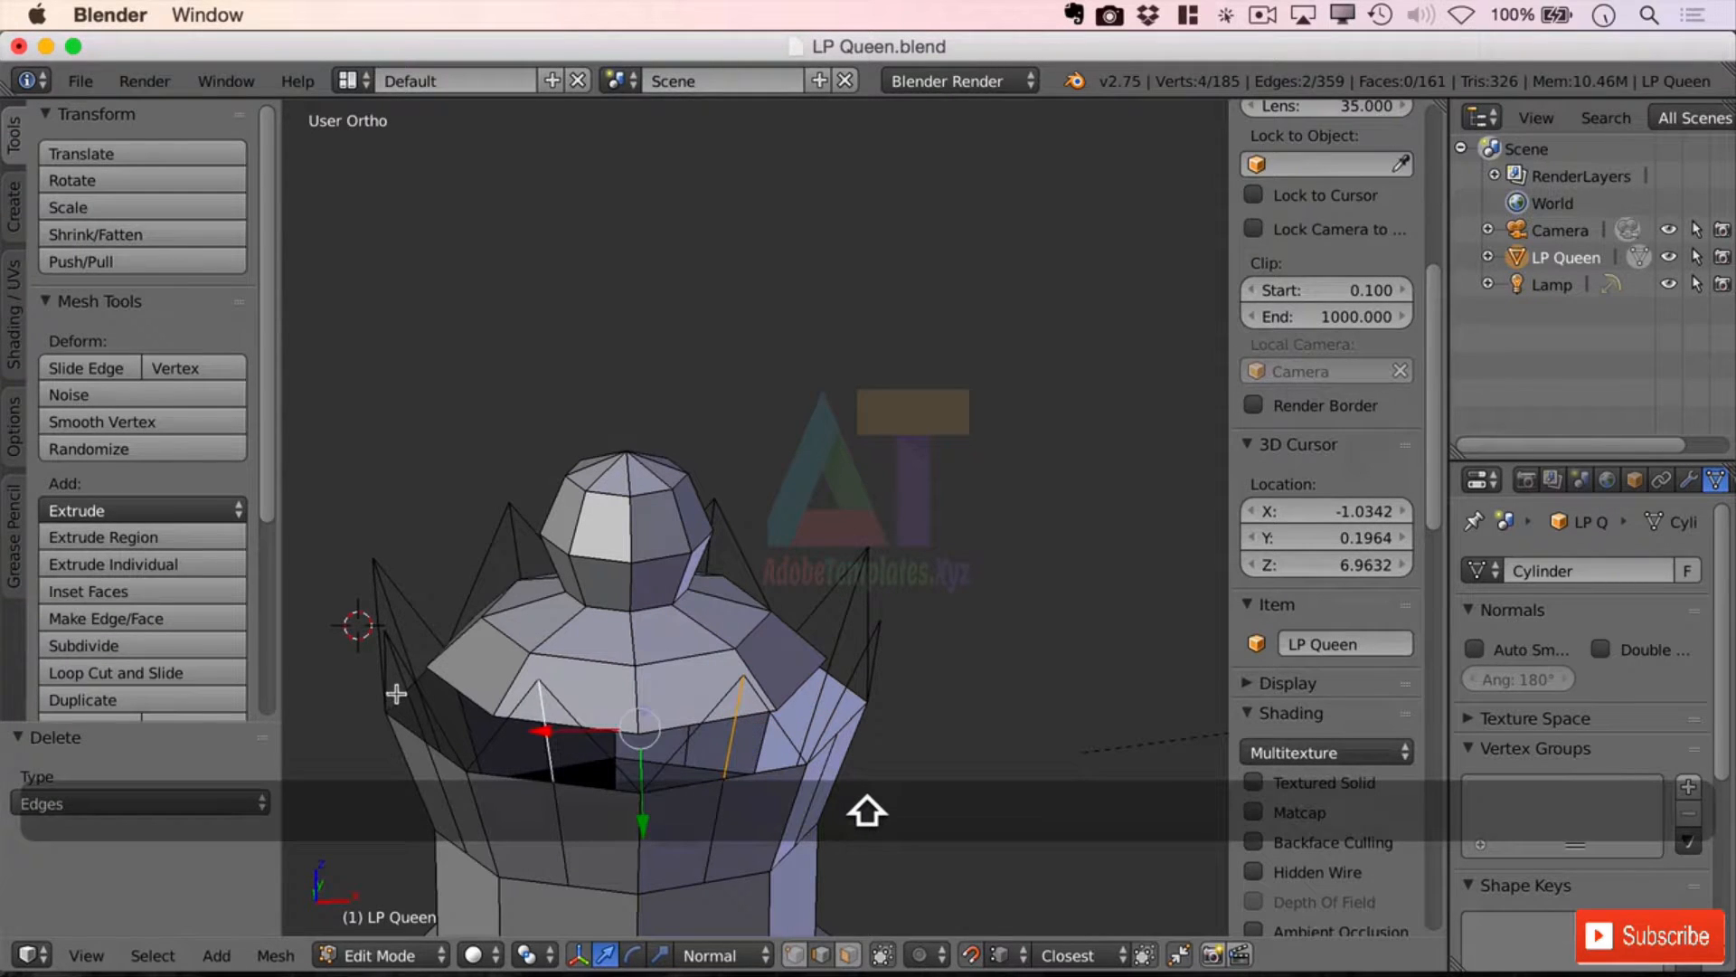
{"action": "right_click", "coordinate": [398, 695], "text": "shift"}
{"action": "right_click", "coordinate": [396, 623], "text": "shift"}
{"action": "right_click", "coordinate": [411, 717], "text": "shift"}
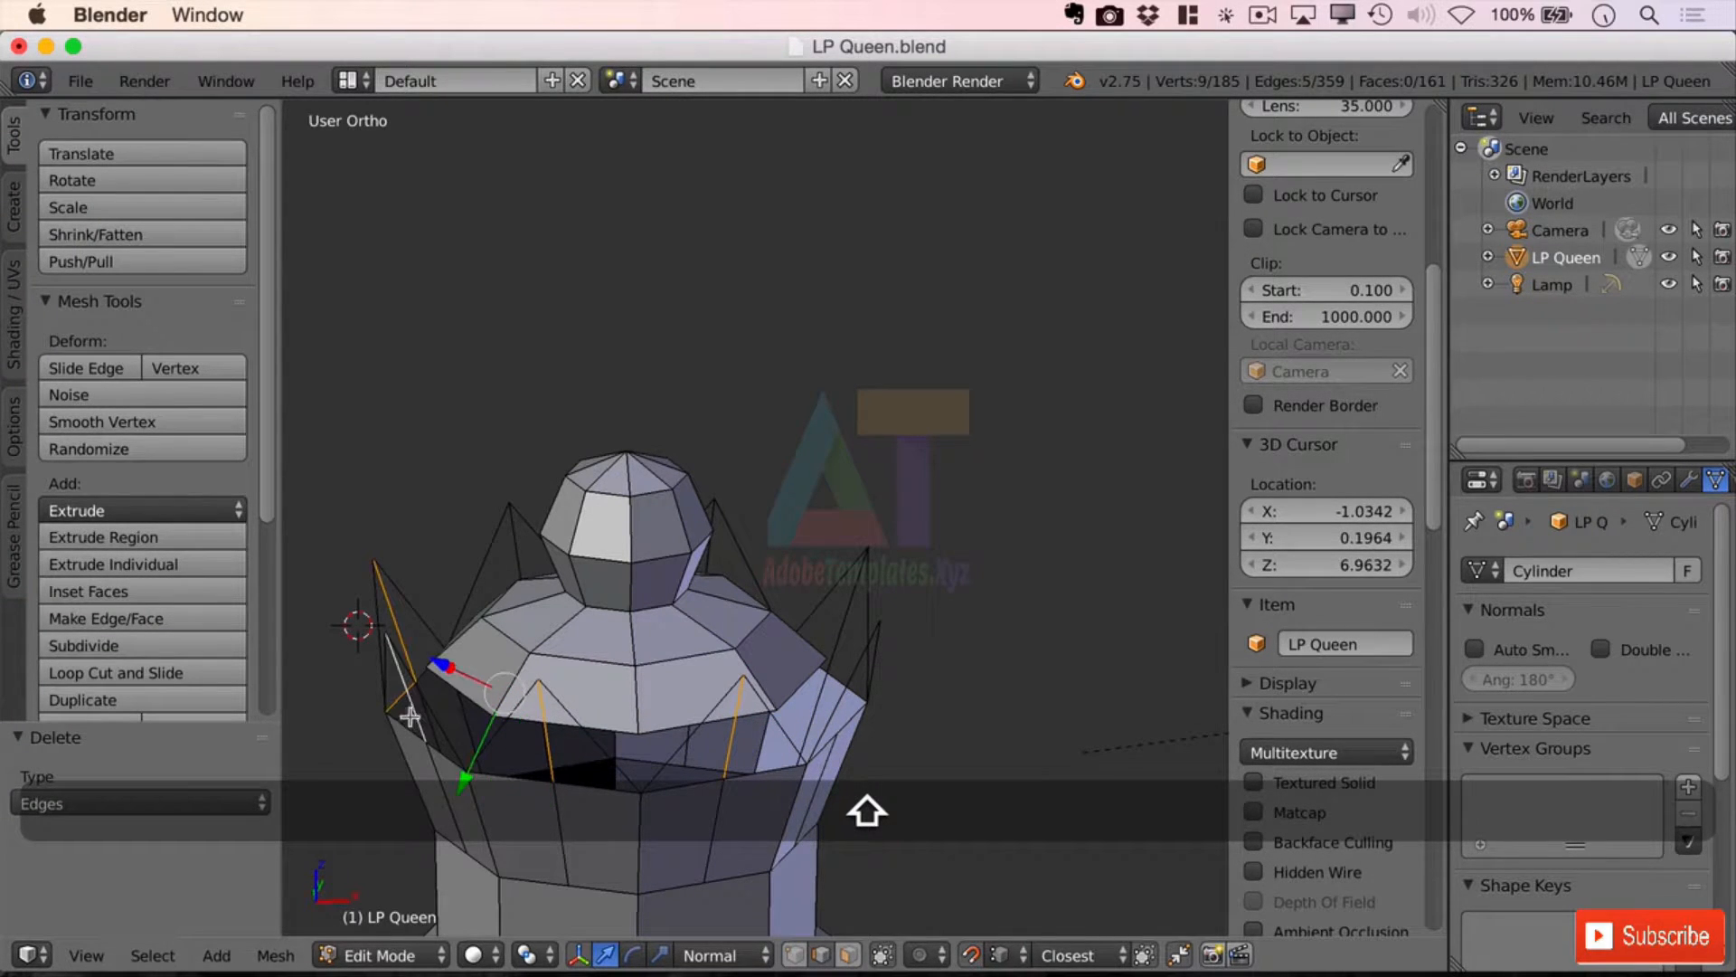
{"action": "right_click", "coordinate": [527, 549], "text": "shift"}
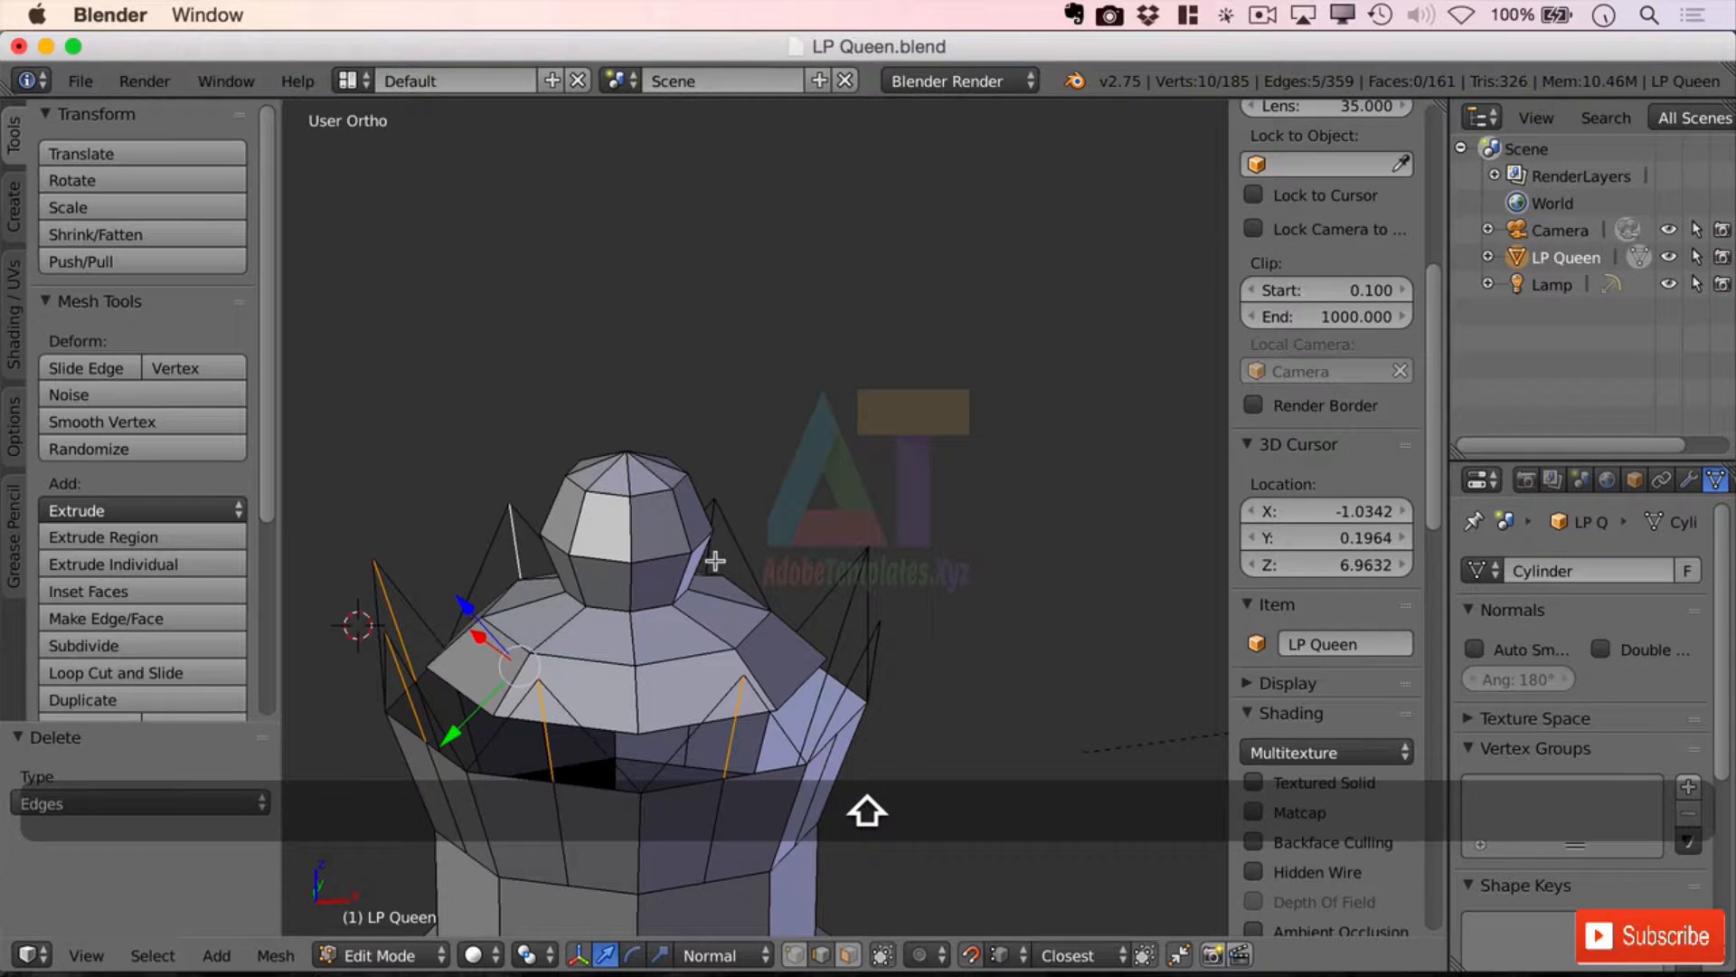
{"action": "right_click", "coordinate": [714, 562], "text": "shift"}
{"action": "right_click", "coordinate": [847, 604], "text": "shift"}
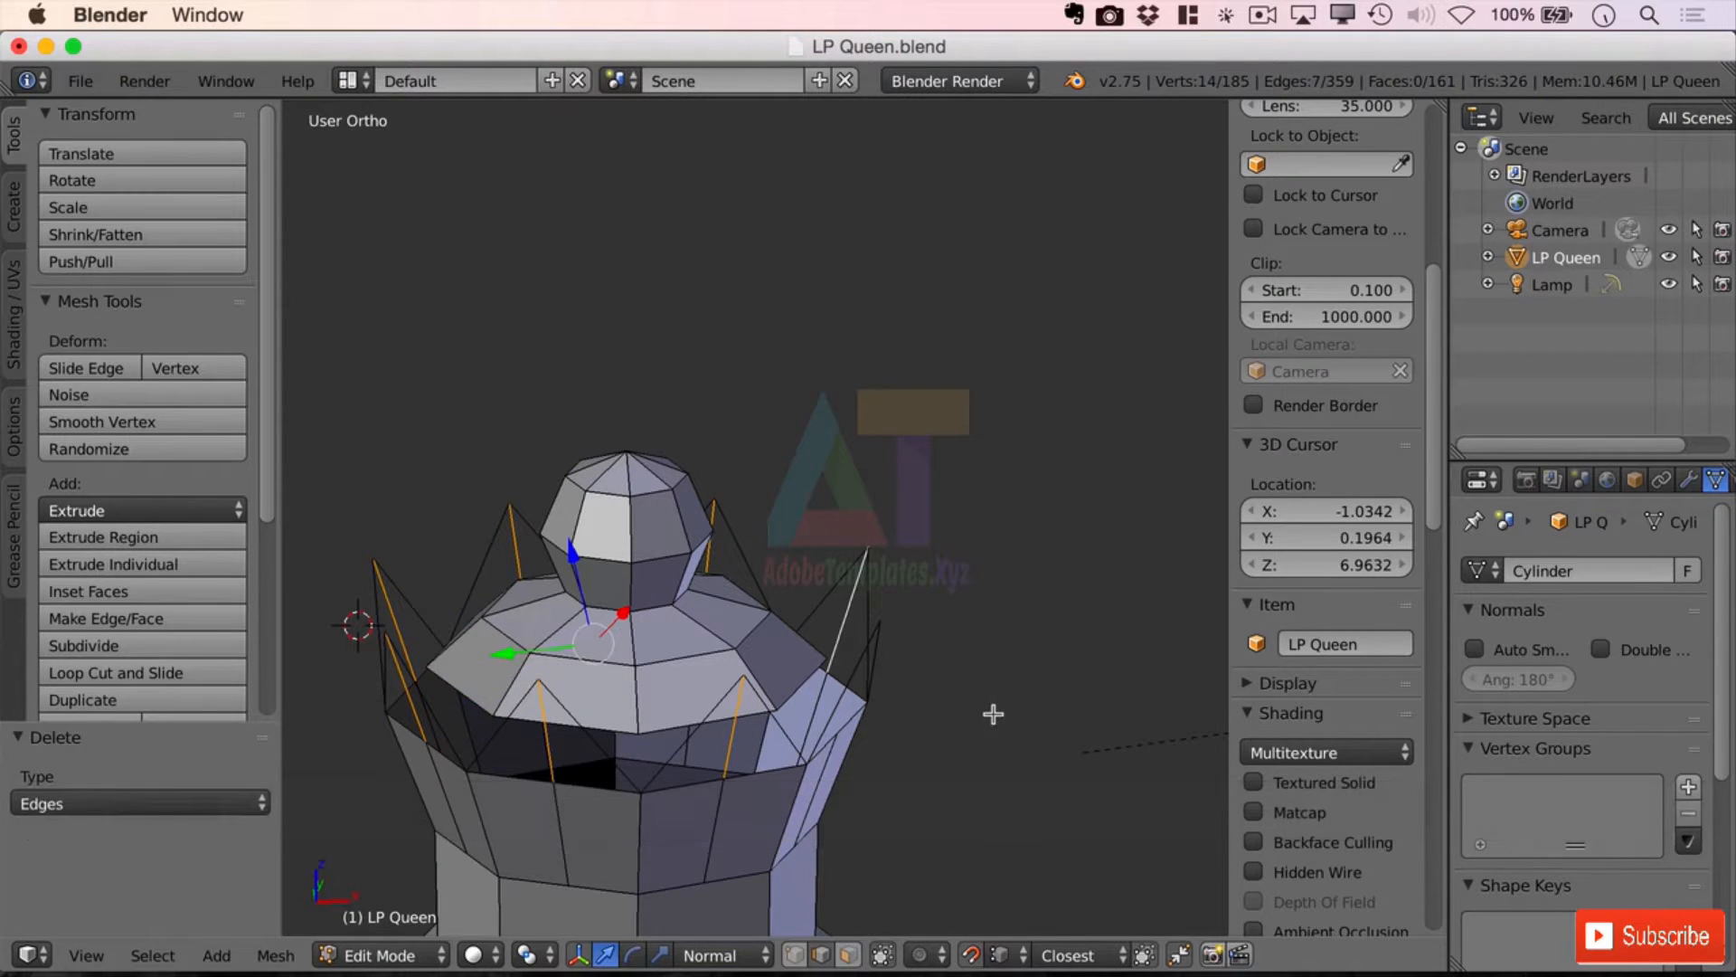
{"action": "key", "text": "x"}
{"action": "left_click", "coordinate": [895, 657]}
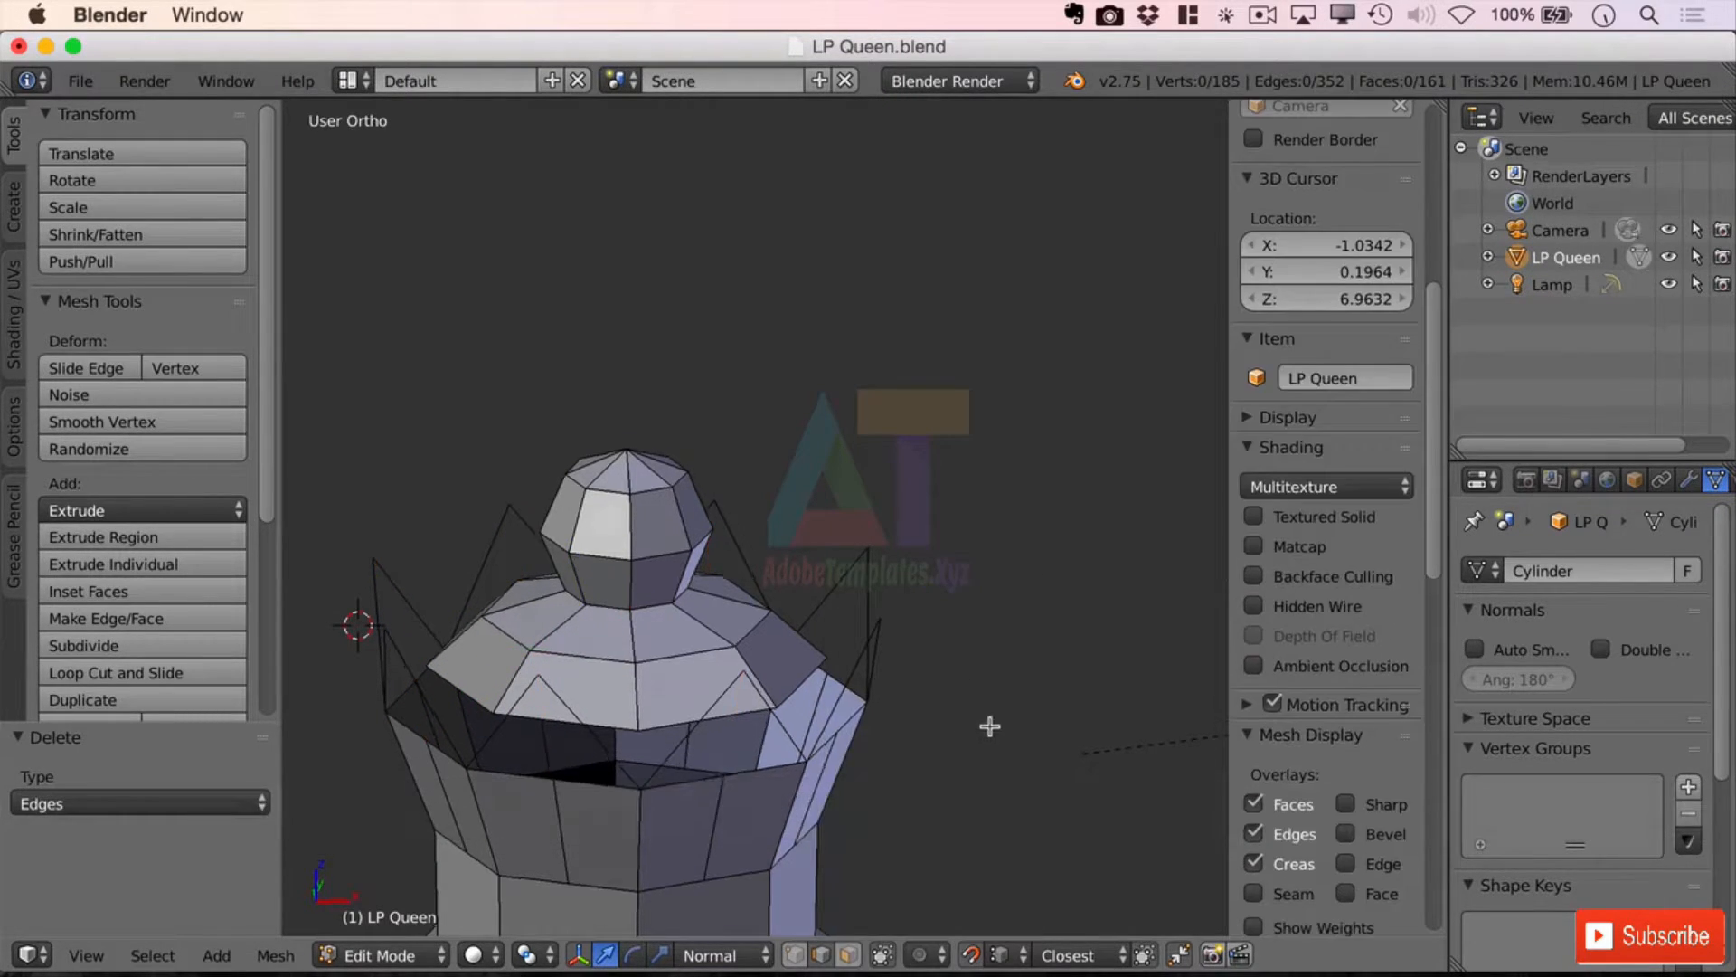
Step: Select the diagonal and base edges of one crown point and fill them with a triangular face
{"action": "middle_click_drag", "start_coordinate": [989, 721], "coordinate": [899, 701]}
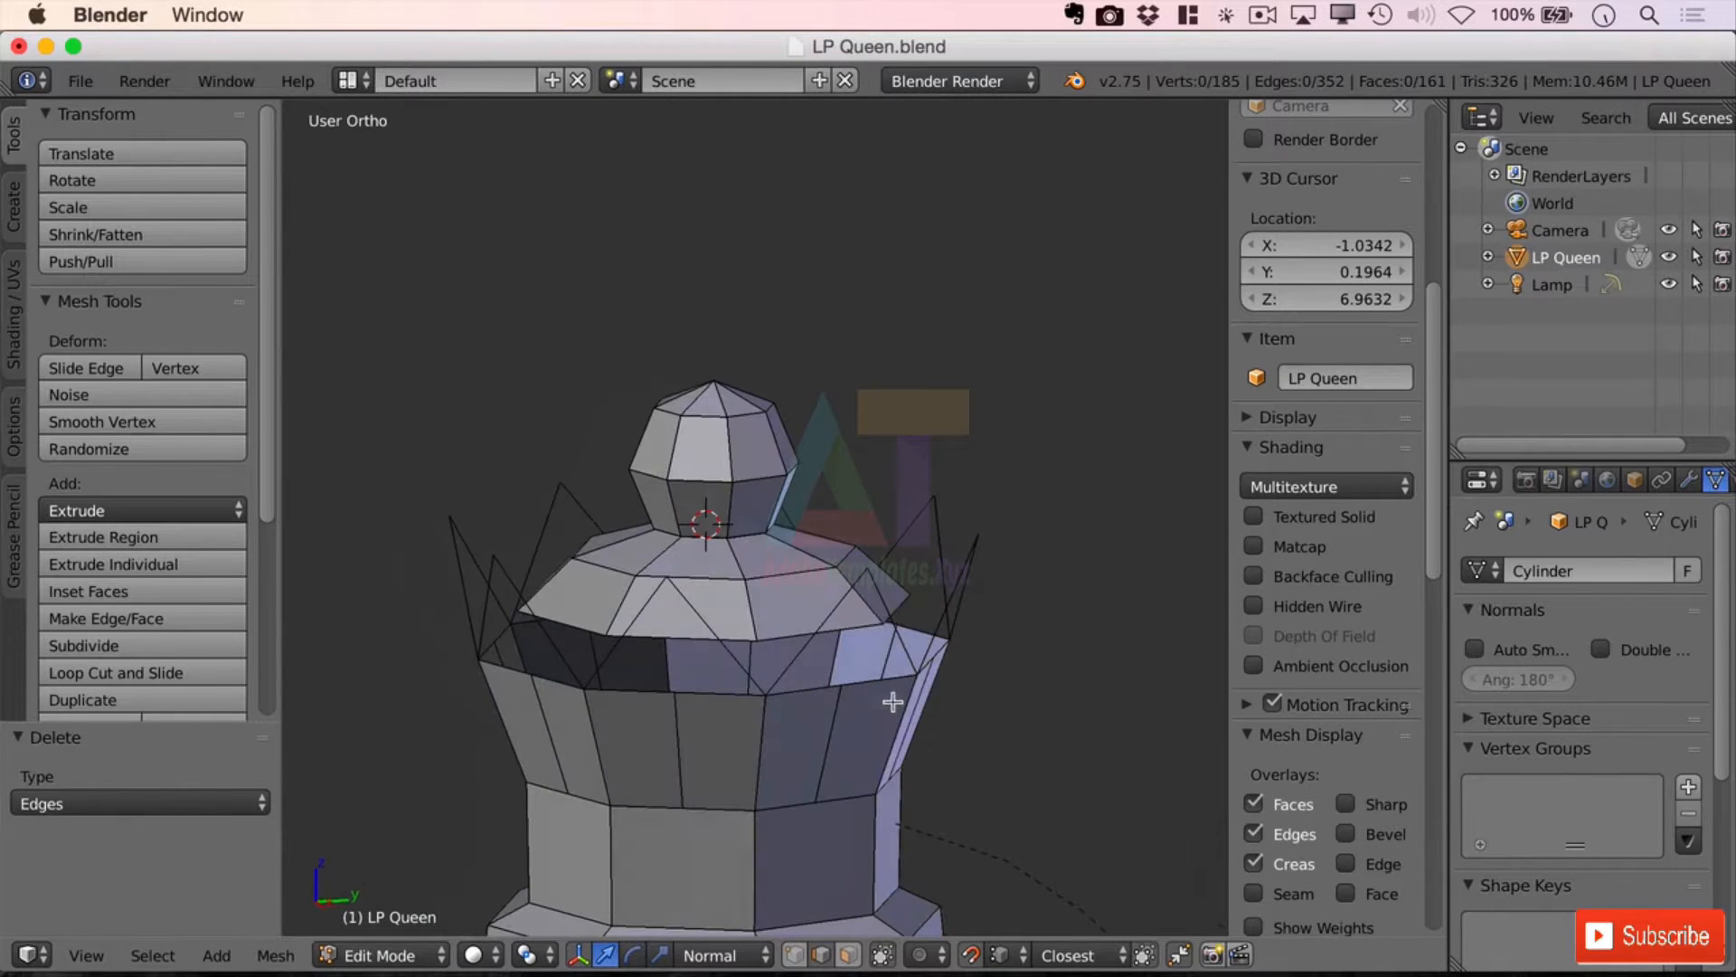
{"action": "right_click", "coordinate": [864, 624], "text": "shift"}
{"action": "right_click", "coordinate": [881, 600]}
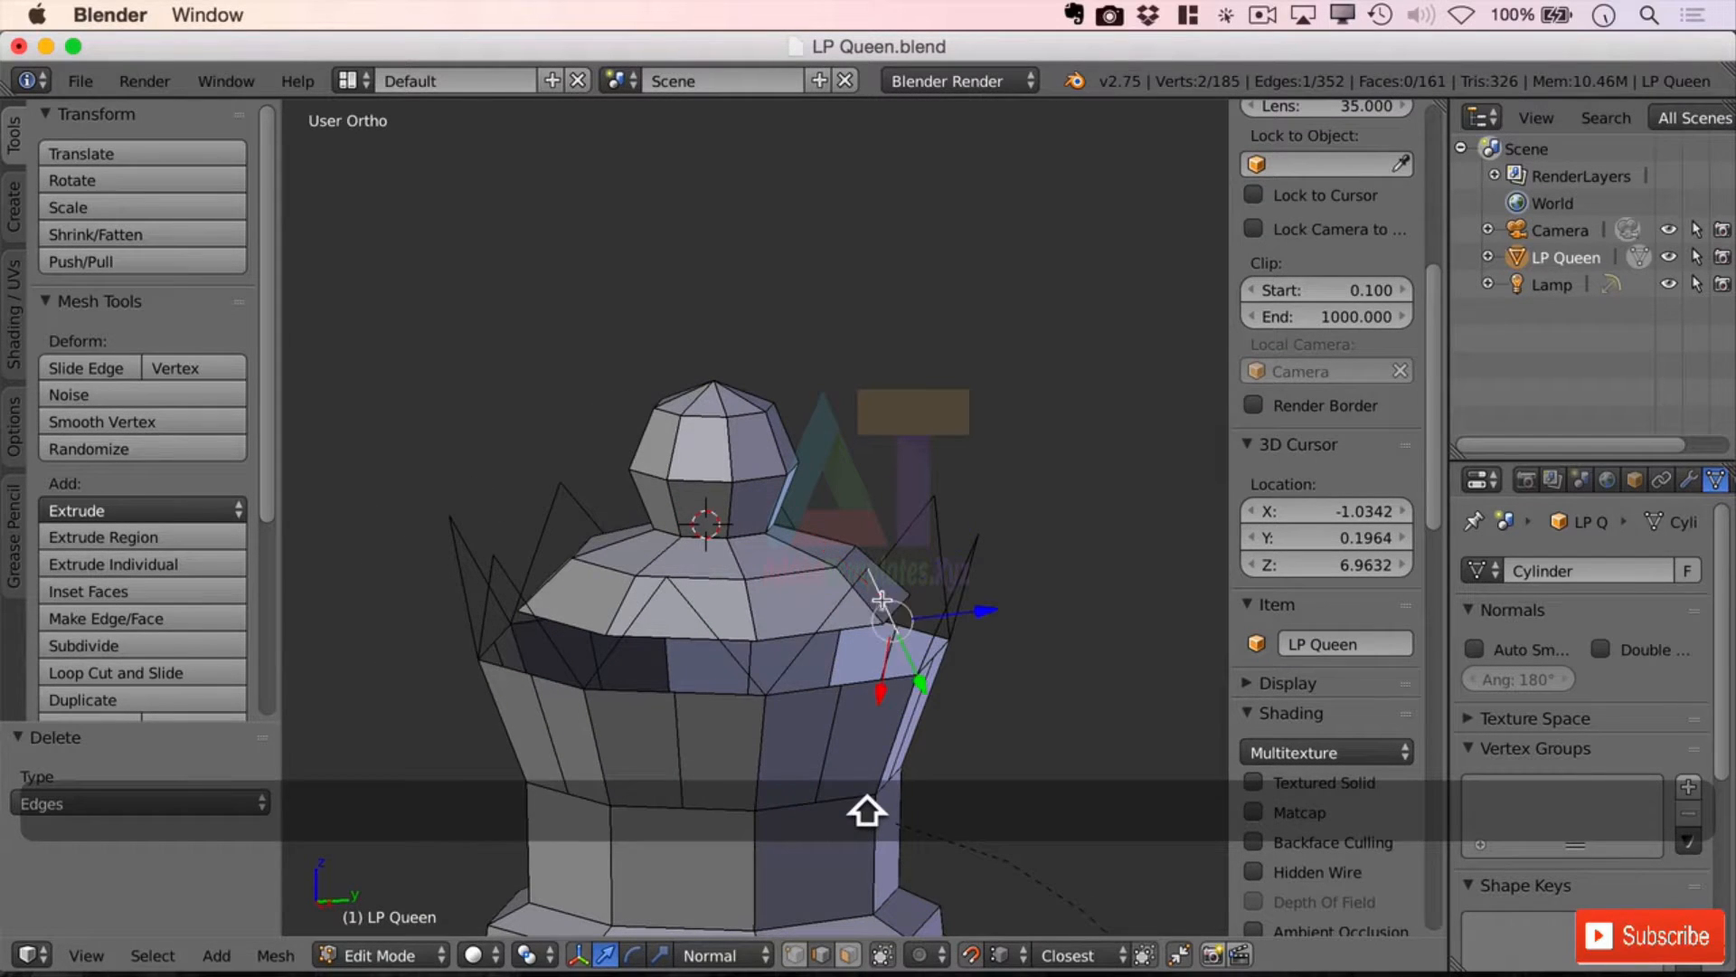
{"action": "right_click", "coordinate": [824, 614], "text": "shift"}
{"action": "right_click", "coordinate": [830, 695], "text": "shift"}
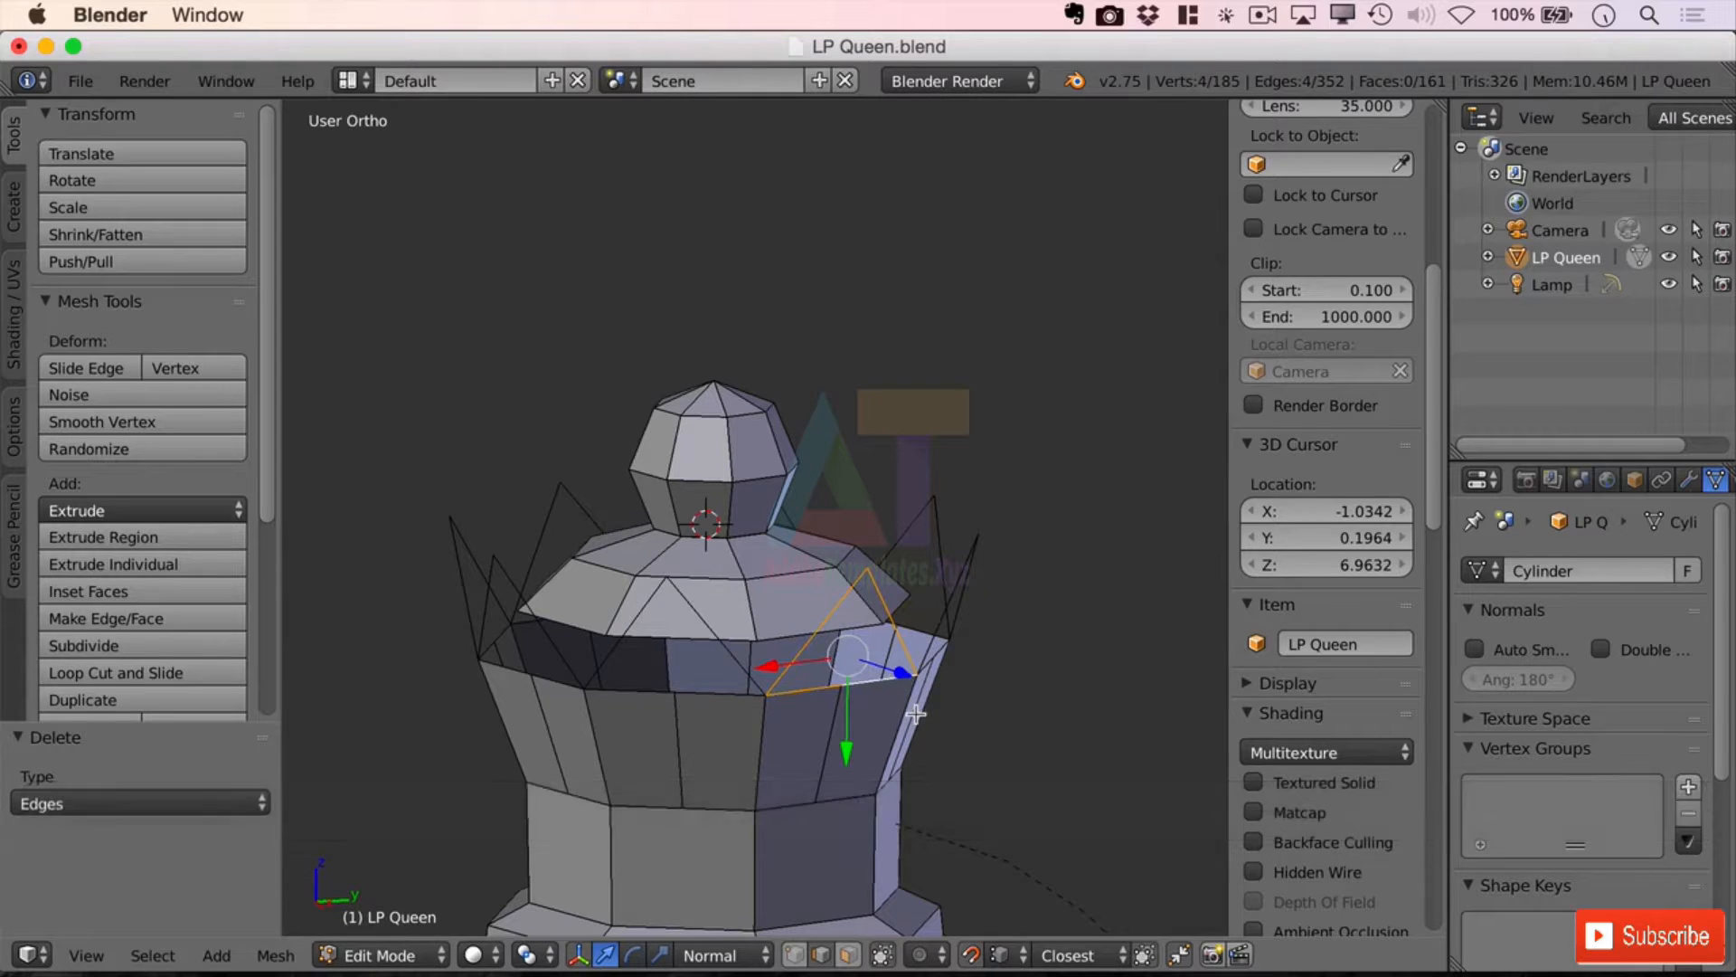
{"action": "key", "text": "f"}
Step: Fill the adjacent crown point with a face from its edges, then continue around the remaining points
{"action": "right_click", "coordinate": [733, 657]}
{"action": "right_click", "coordinate": [730, 692], "text": "shift"}
{"action": "right_click", "coordinate": [641, 685], "text": "shift"}
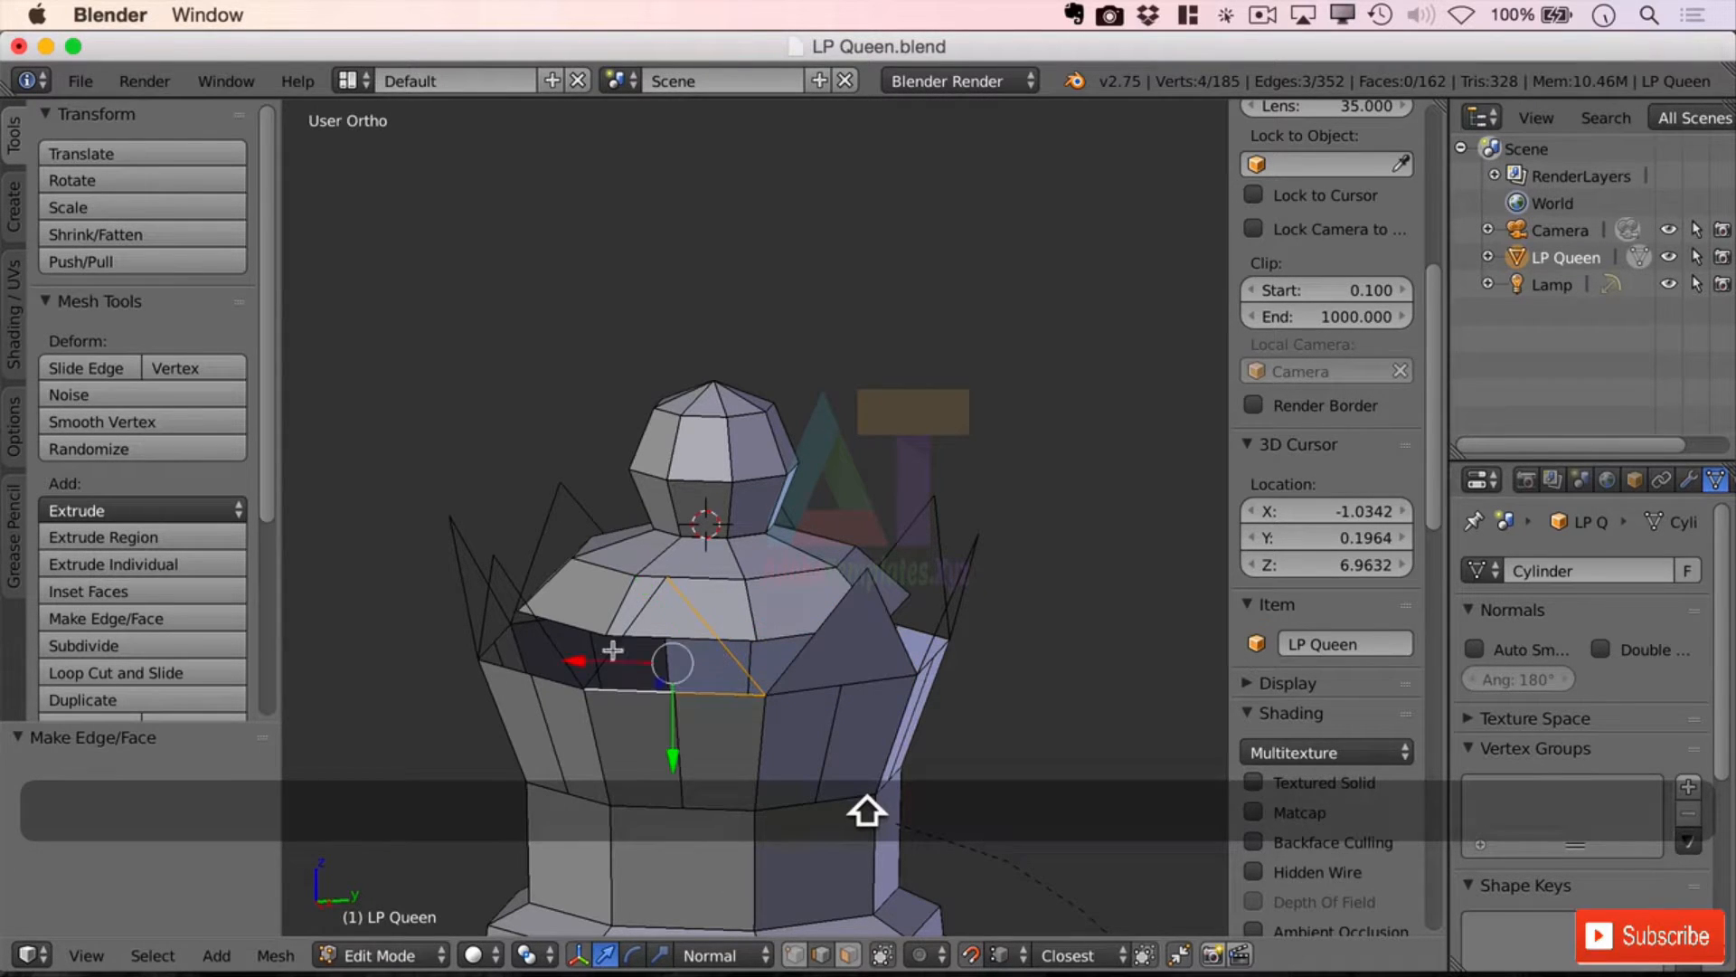
{"action": "right_click", "coordinate": [624, 642], "text": "shift"}
{"action": "key", "text": "f"}
{"action": "right_click", "coordinate": [540, 676]}
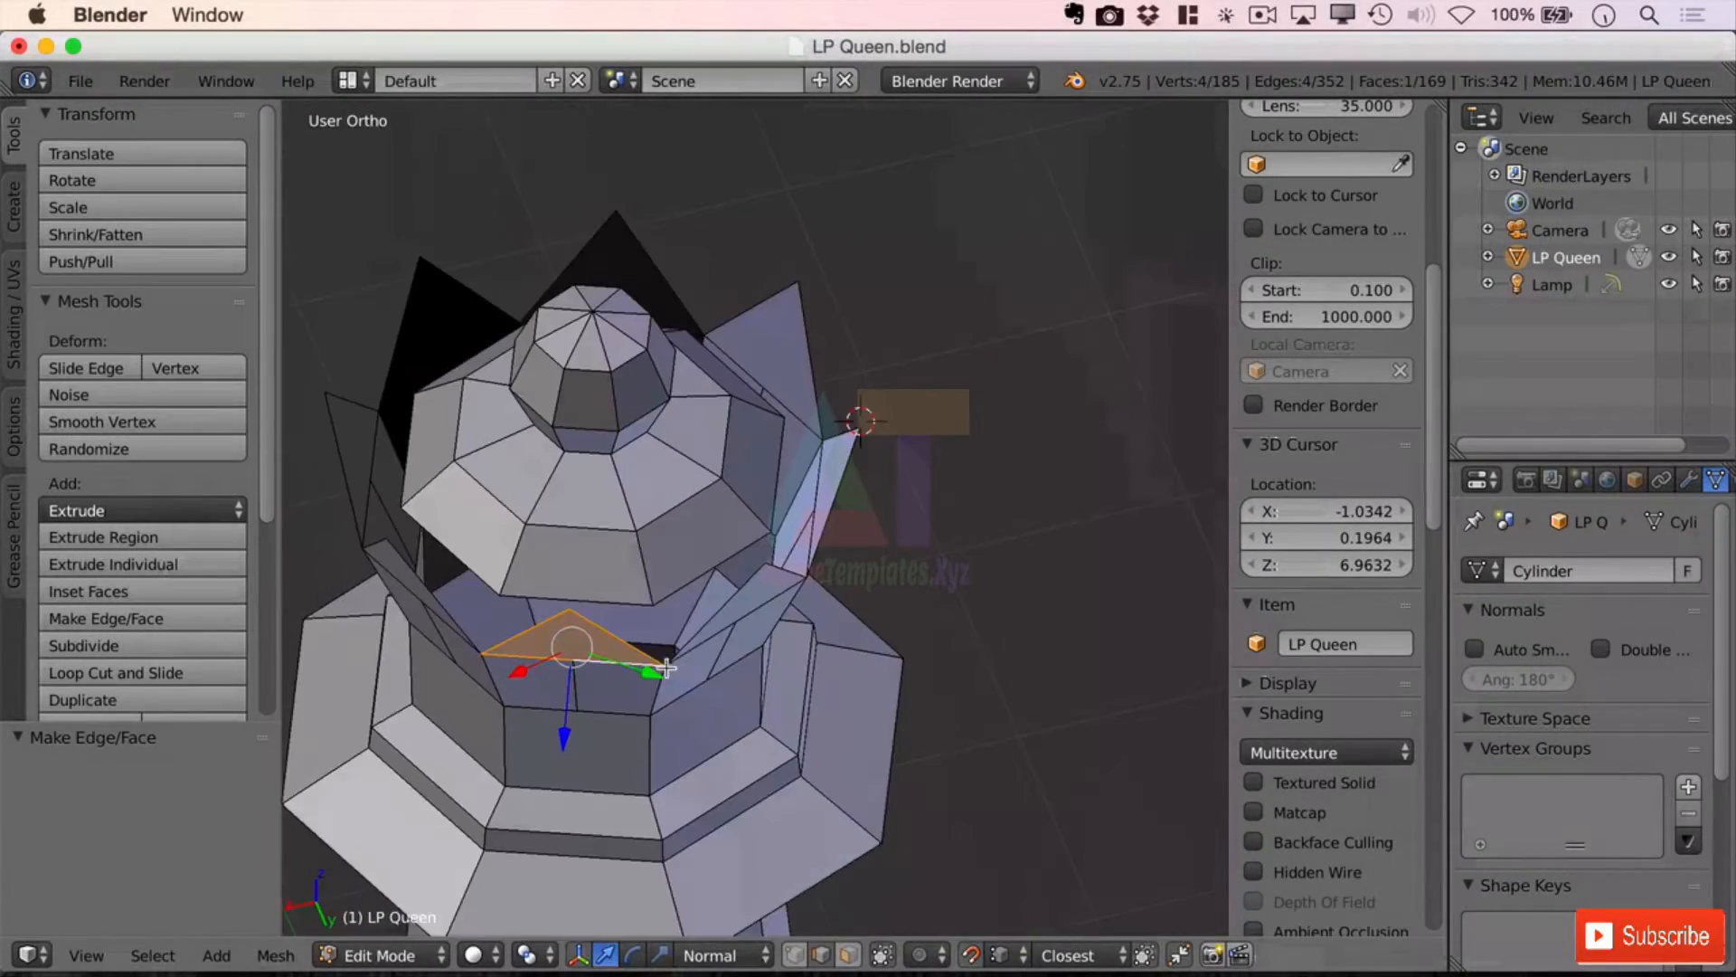
Step: In vertex selection mode, fill a triangular face between two neighbouring dome rim vertices and the crown's nearest inner corner vertex
{"action": "middle_click_drag", "start_coordinate": [667, 668], "coordinate": [655, 666]}
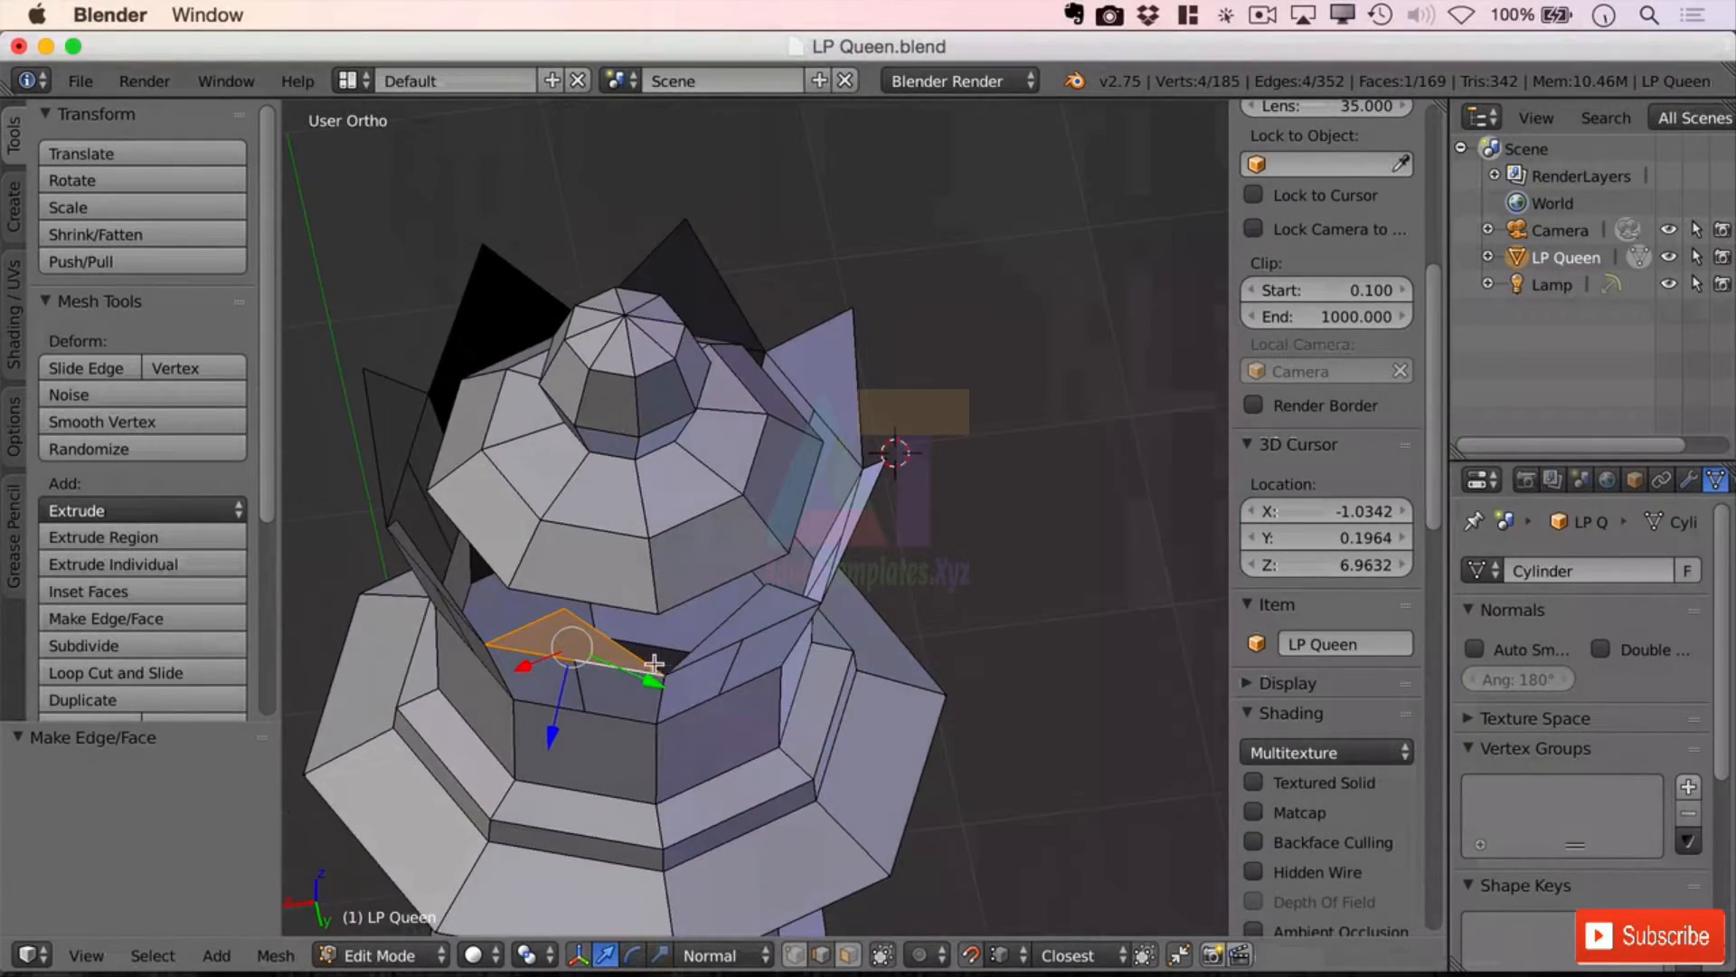
{"action": "middle_click_drag", "start_coordinate": [637, 602], "coordinate": [658, 654]}
{"action": "right_click", "coordinate": [626, 623]}
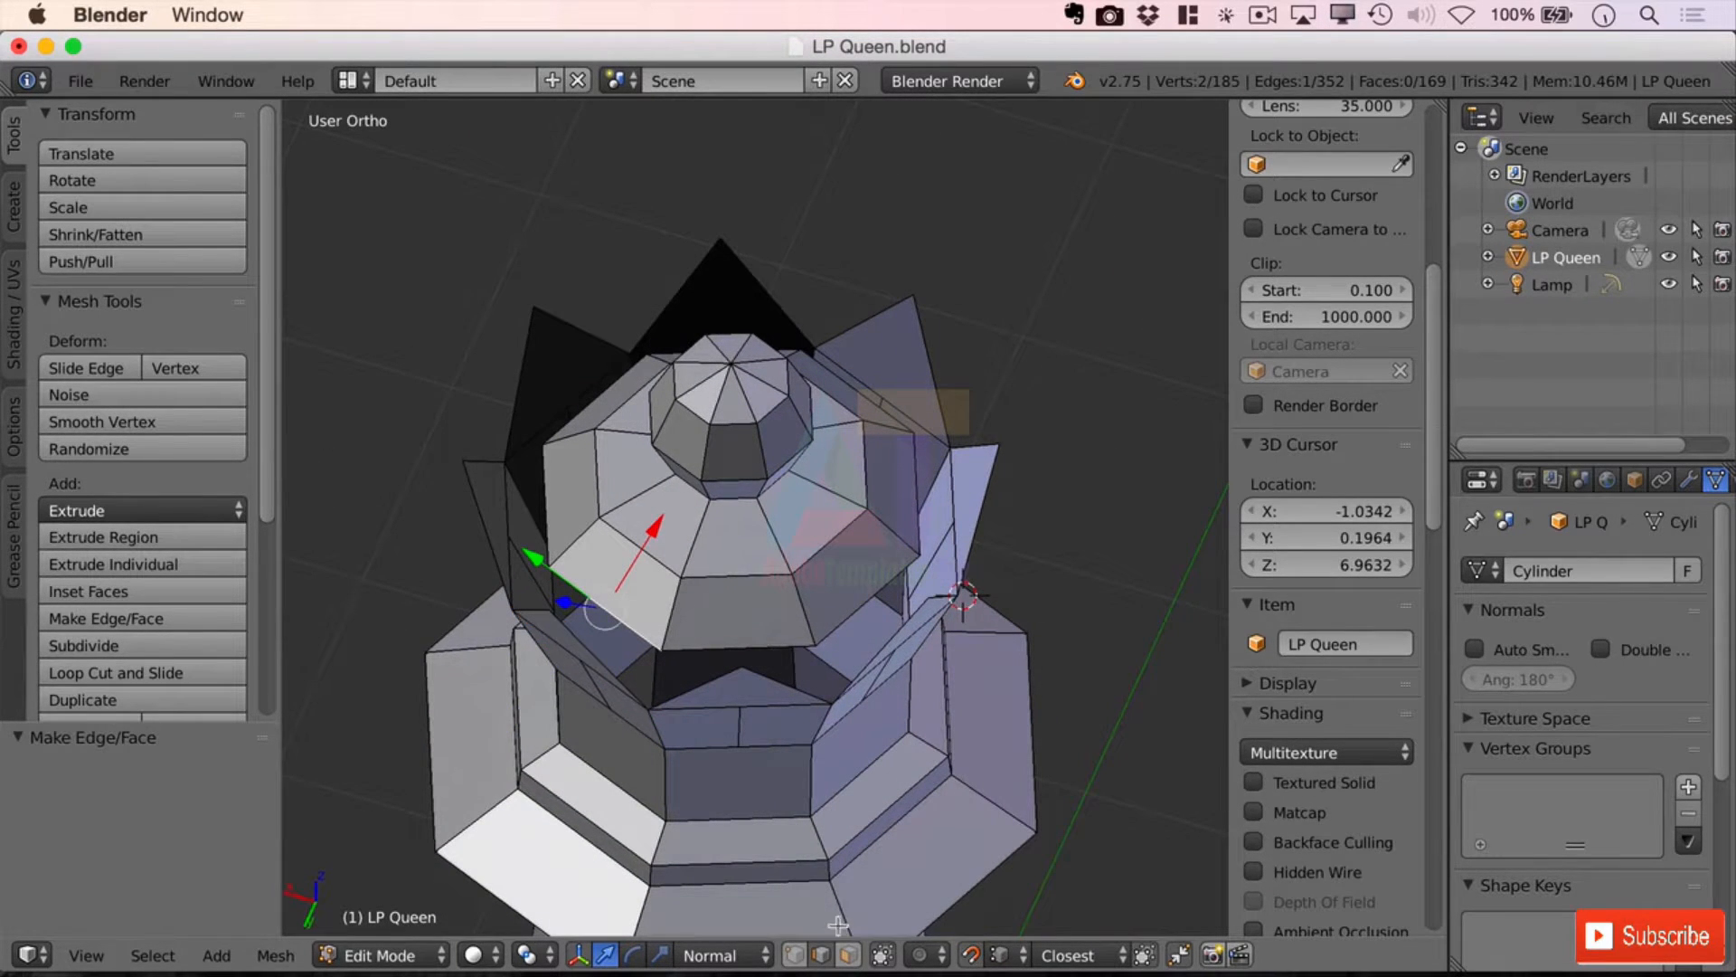
{"action": "left_click", "coordinate": [796, 955]}
{"action": "right_click", "coordinate": [548, 612], "text": "shift"}
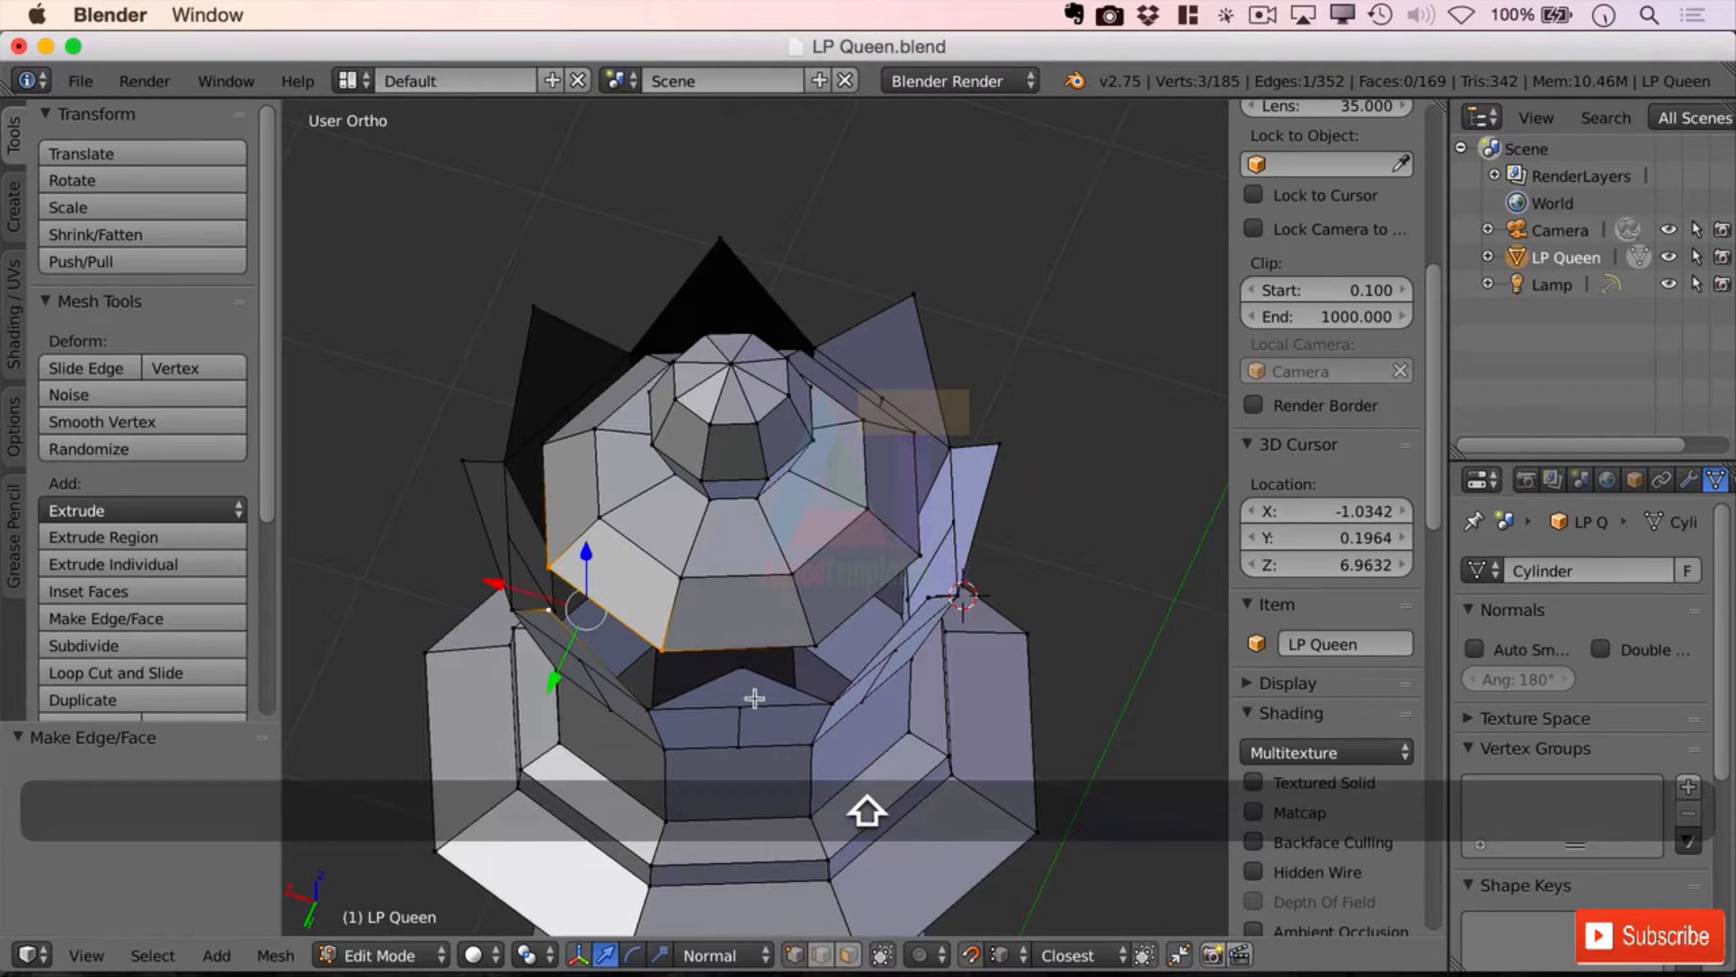
{"action": "key", "text": "f"}
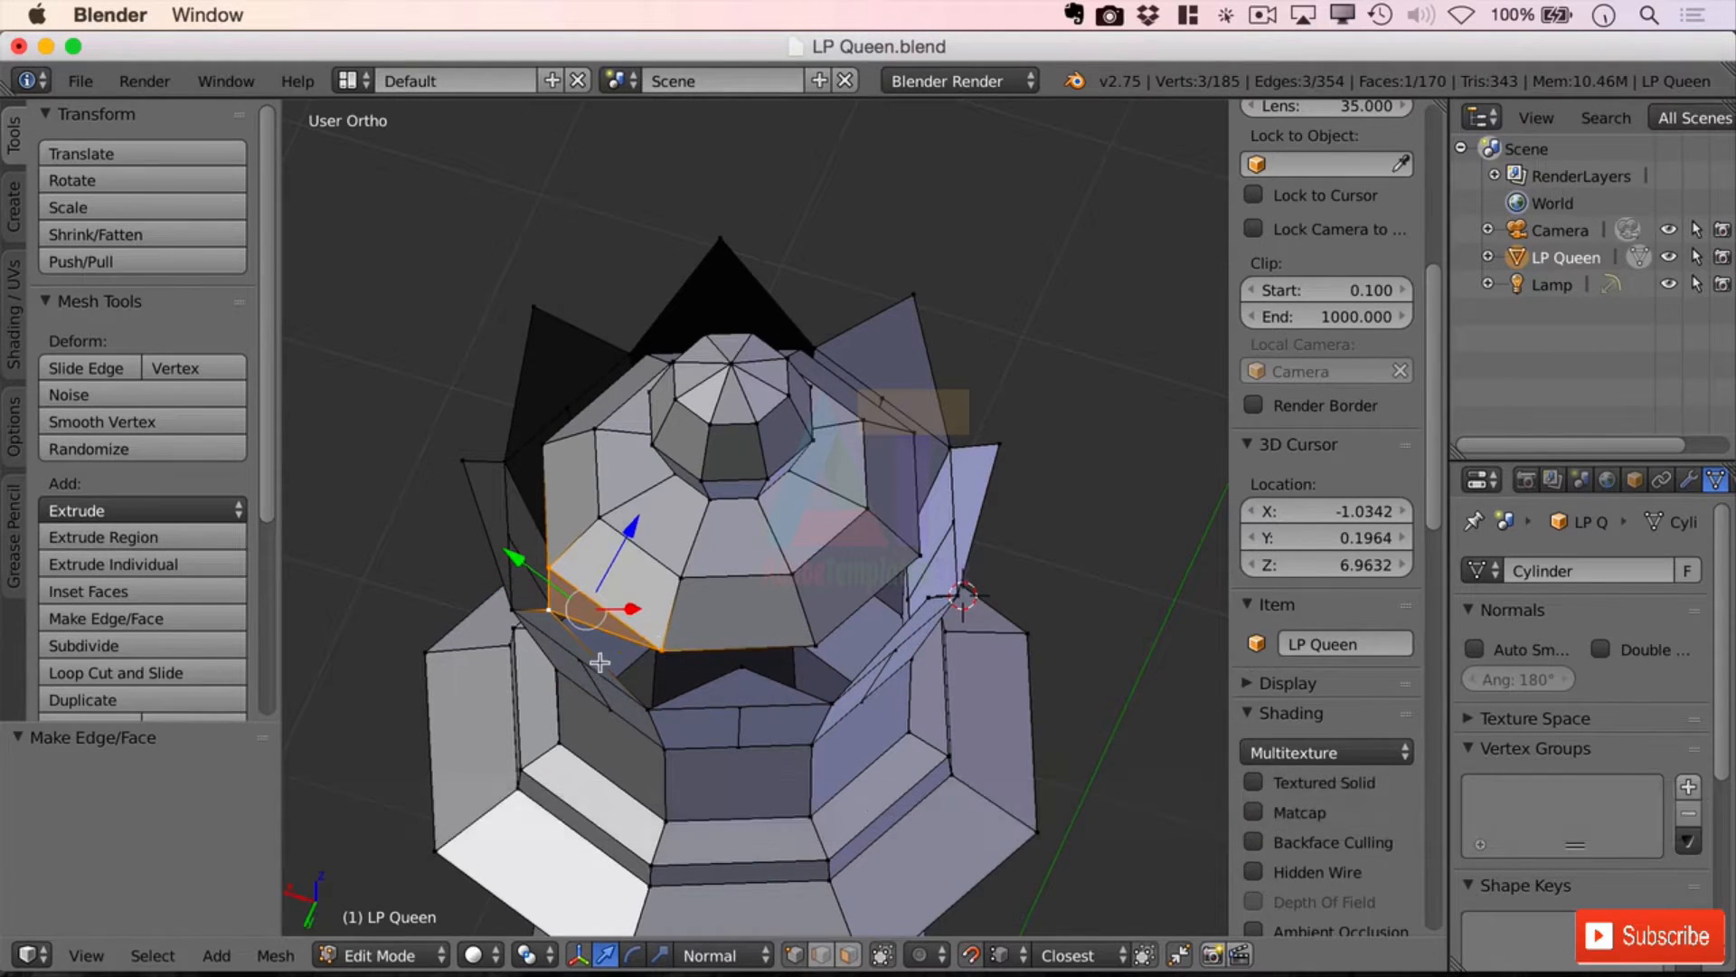
Step: Fill the adjoining triangular gap between one dome rim vertex and two neighbouring corner vertices at the base of the crown points
{"action": "right_click", "coordinate": [547, 563], "text": "shift"}
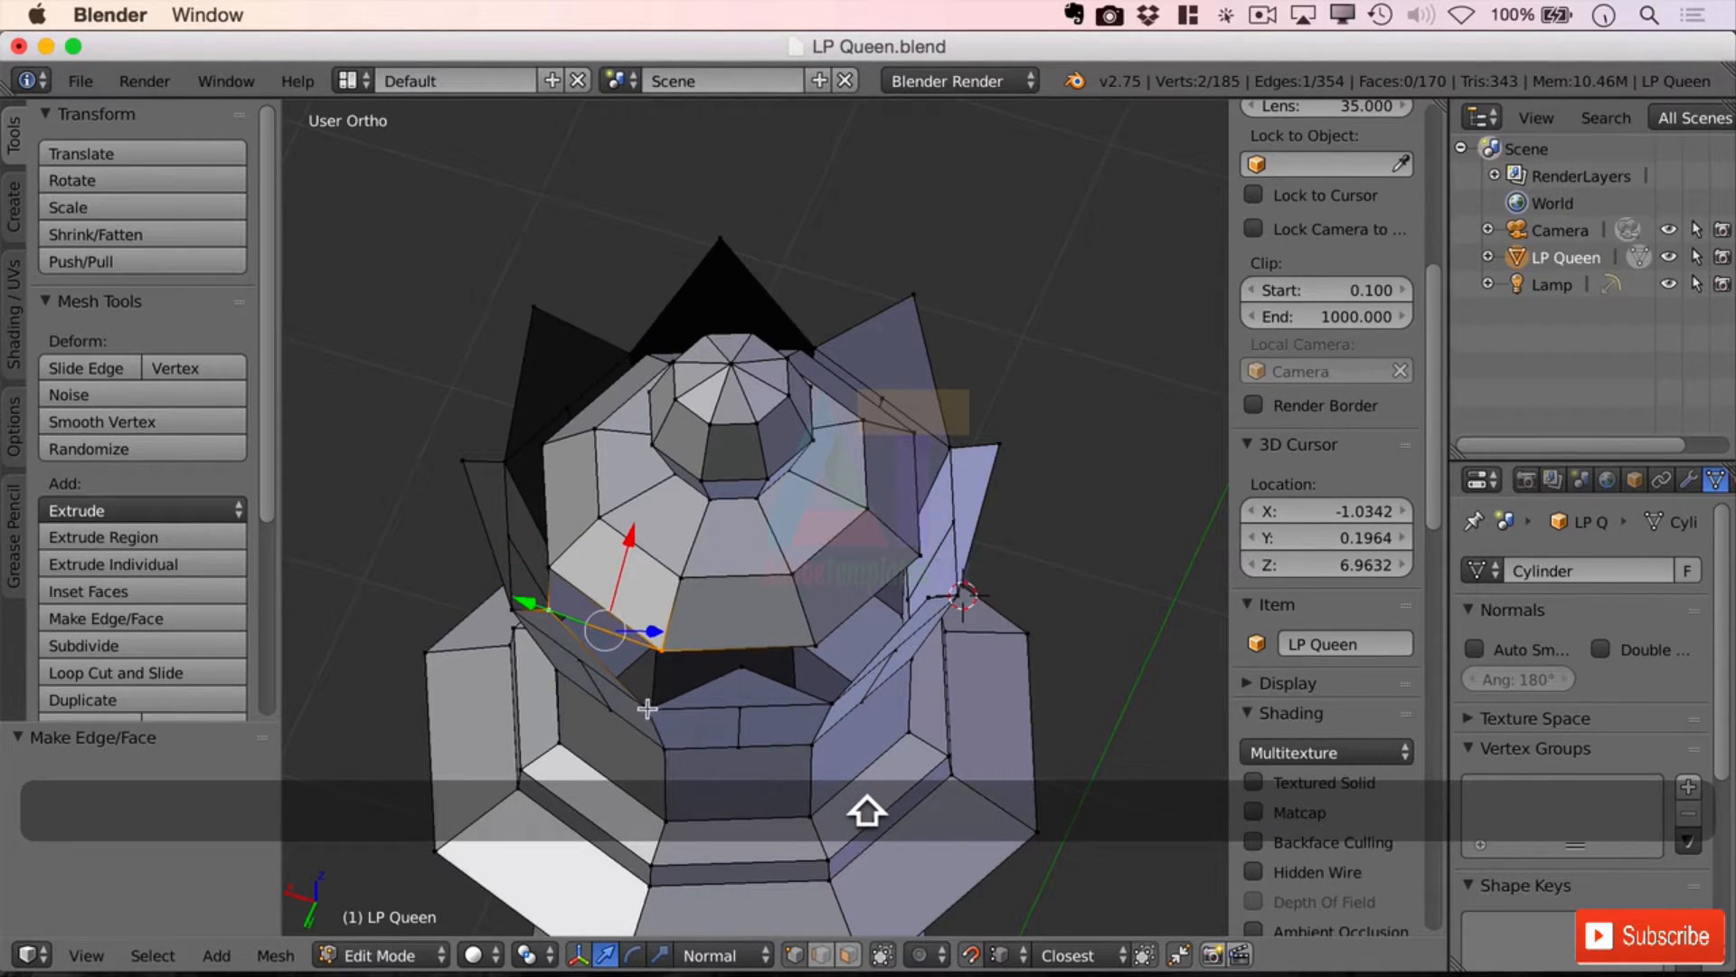
{"action": "right_click", "coordinate": [647, 709], "text": "shift"}
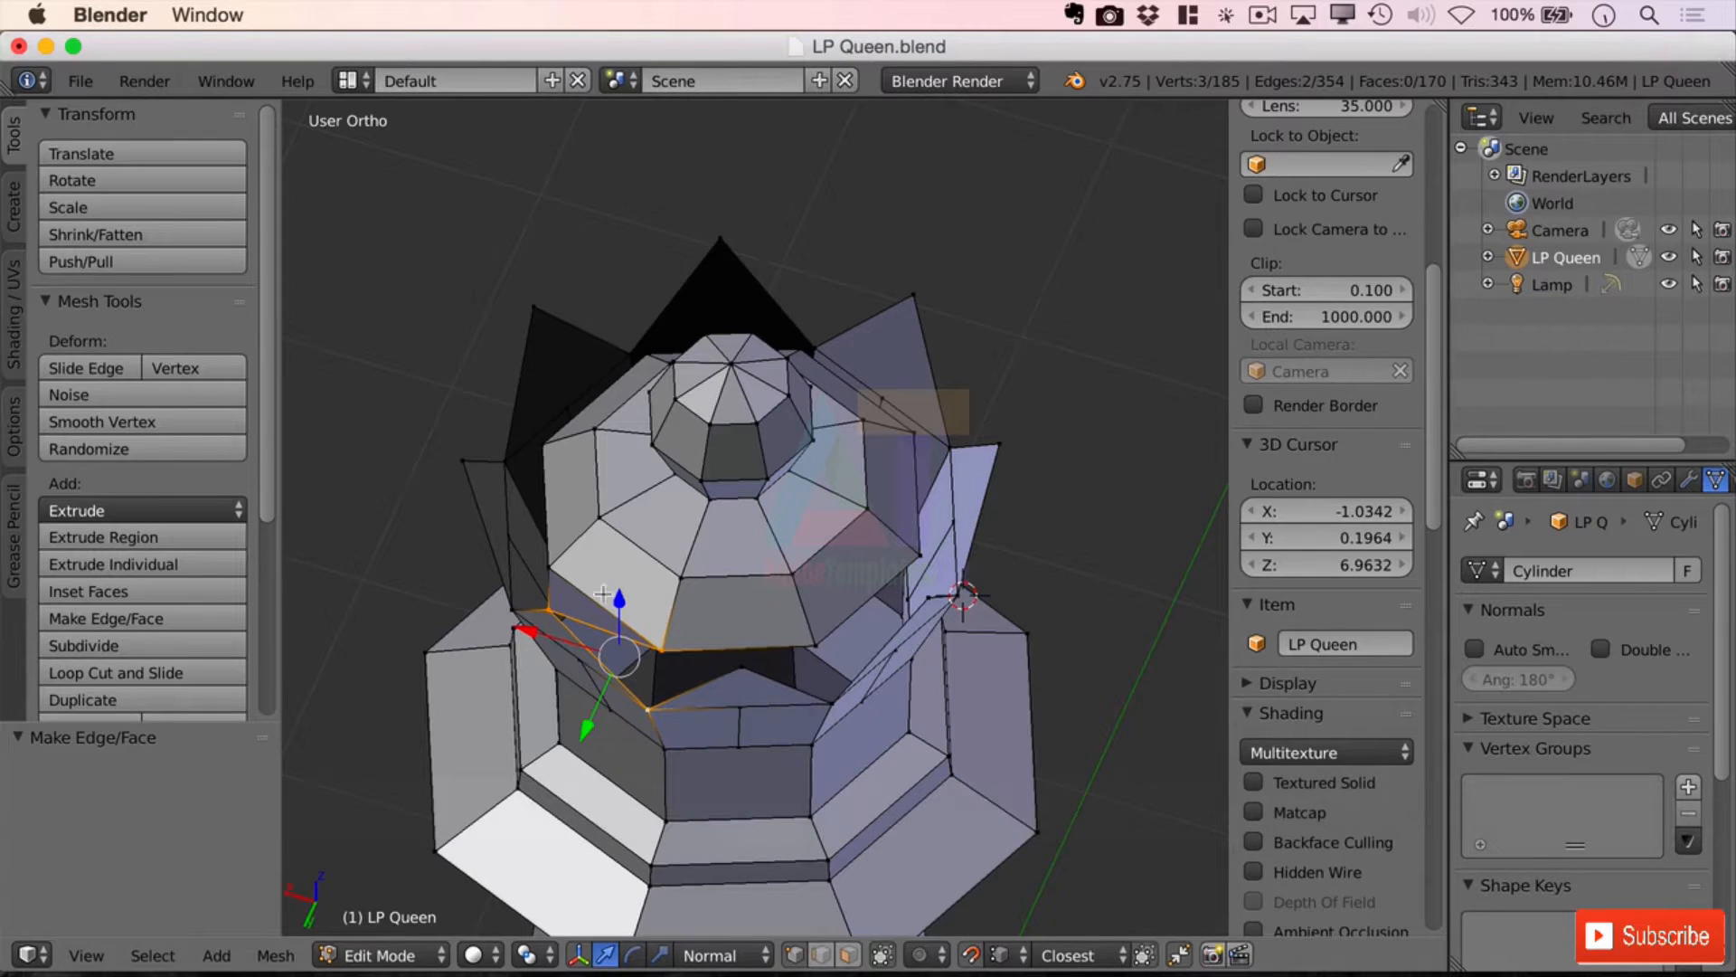
{"action": "key", "text": "f"}
{"action": "right_click", "coordinate": [549, 606], "text": "shift"}
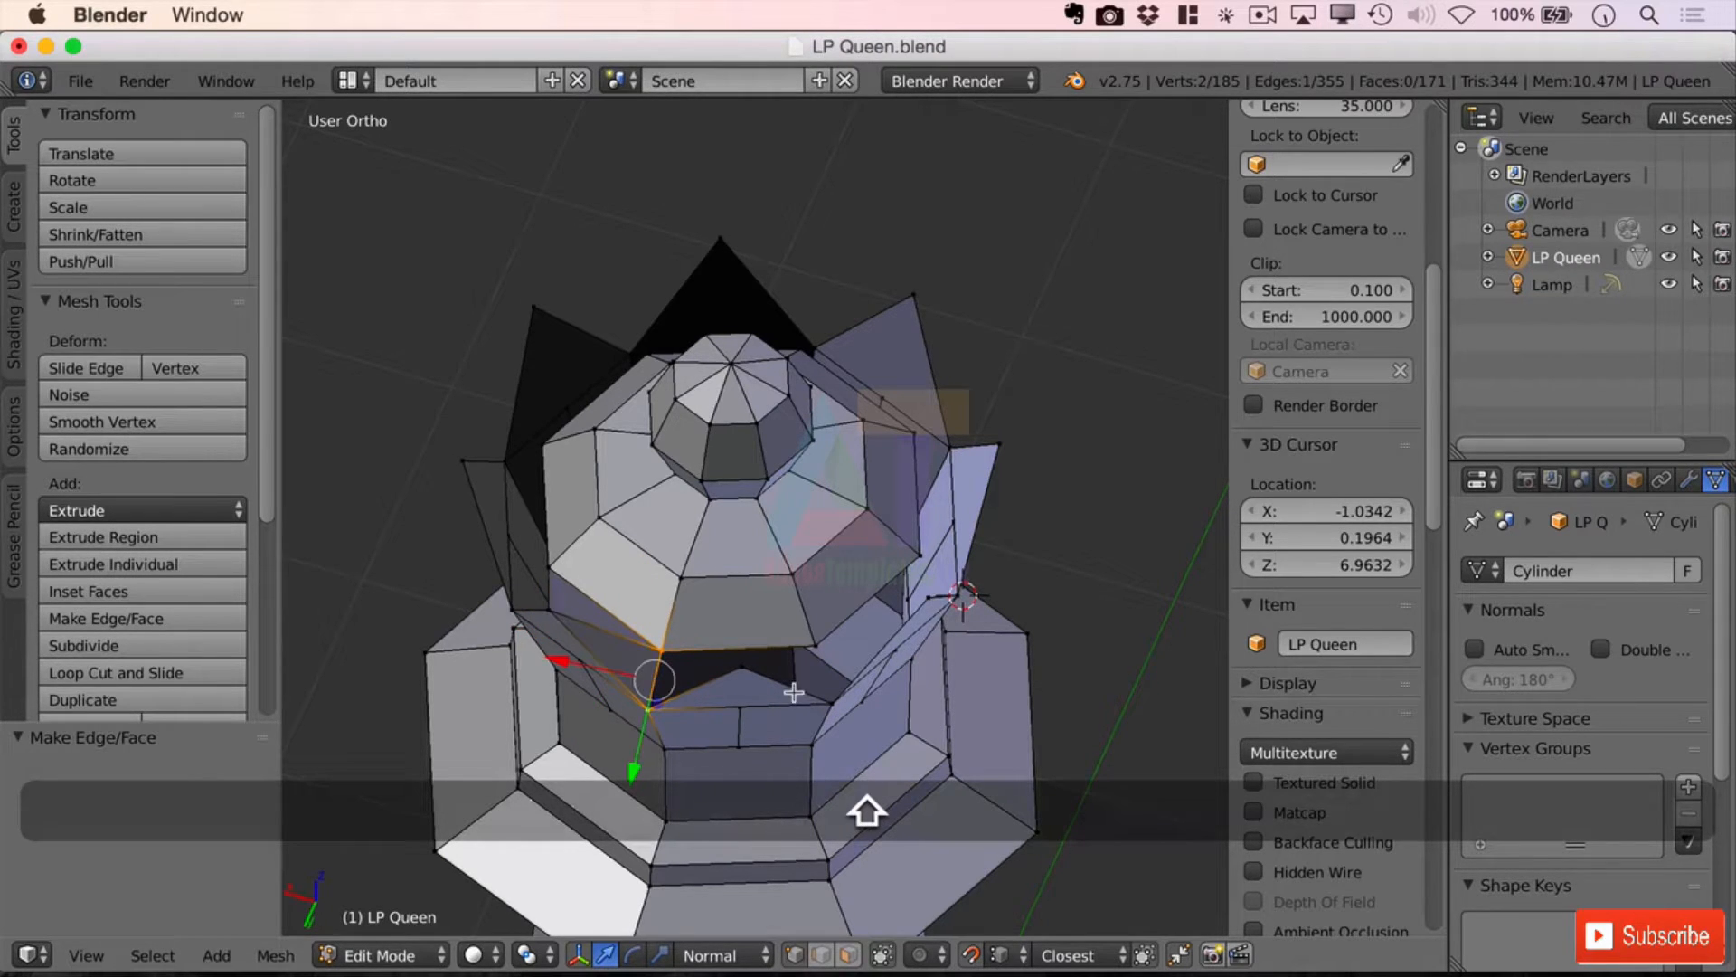
Step: Fill the remaining gap between the dome rim and the front crown points' inner corners with three triangular faces
{"action": "right_click", "coordinate": [740, 668], "text": "shift"}
{"action": "key", "text": "f"}
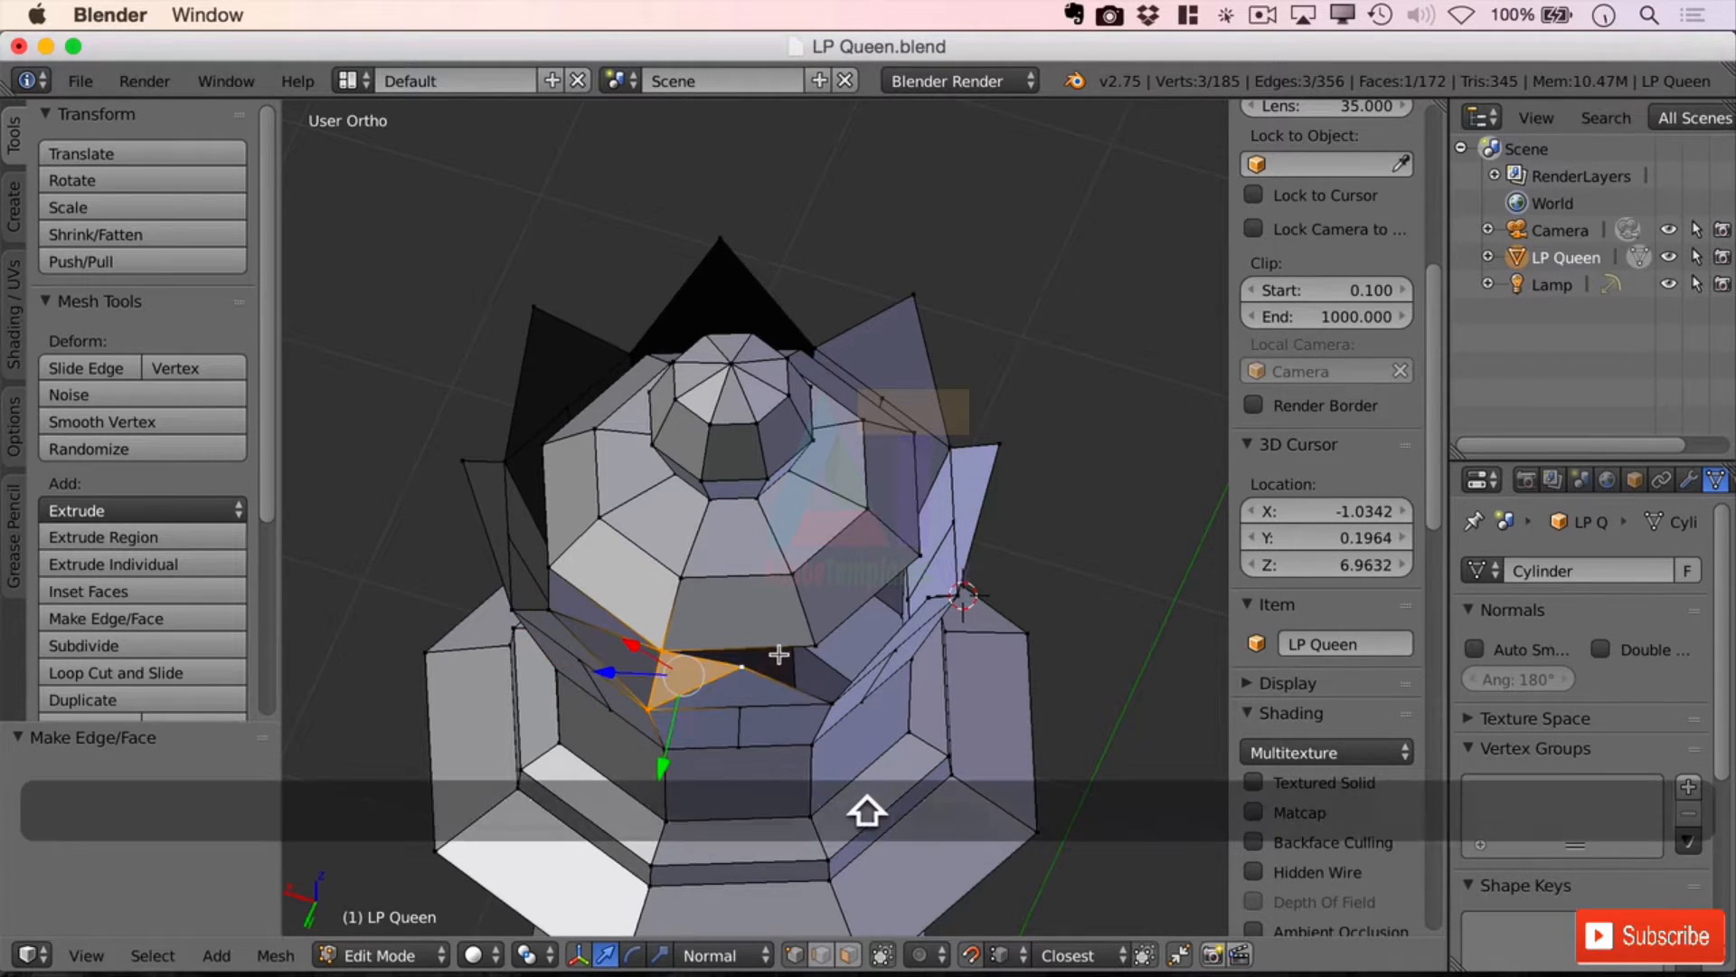
{"action": "right_click", "coordinate": [652, 703], "text": "shift"}
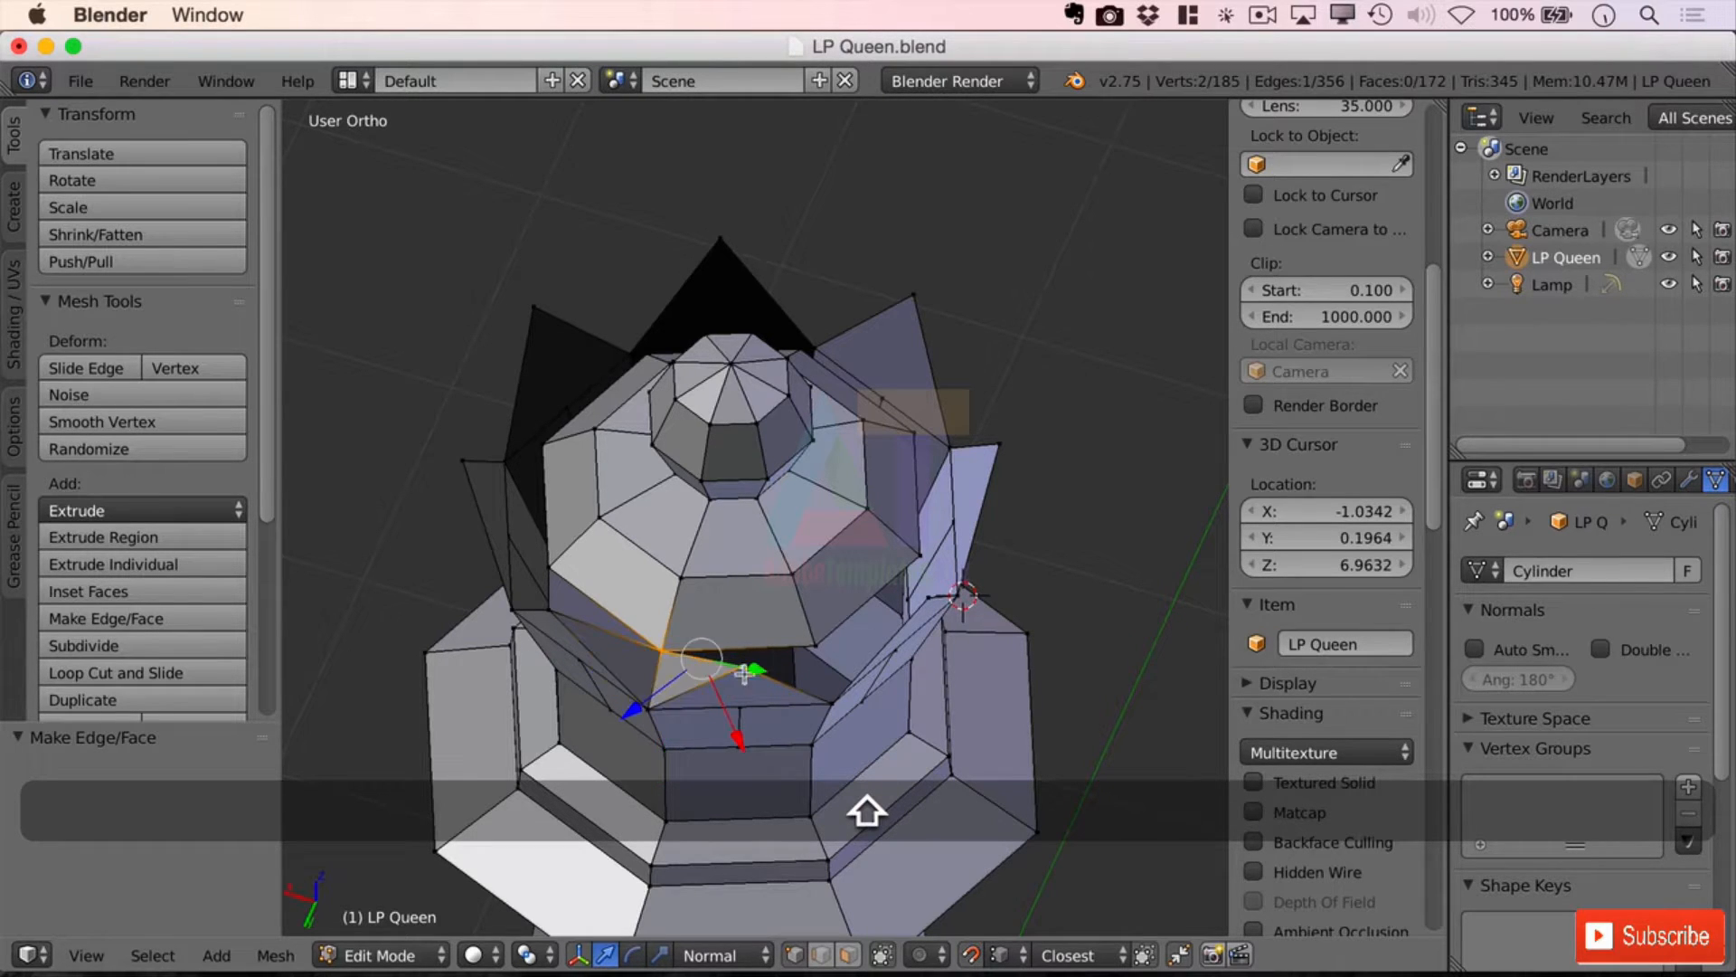
{"action": "right_click", "coordinate": [803, 642], "text": "shift"}
{"action": "key", "text": "f"}
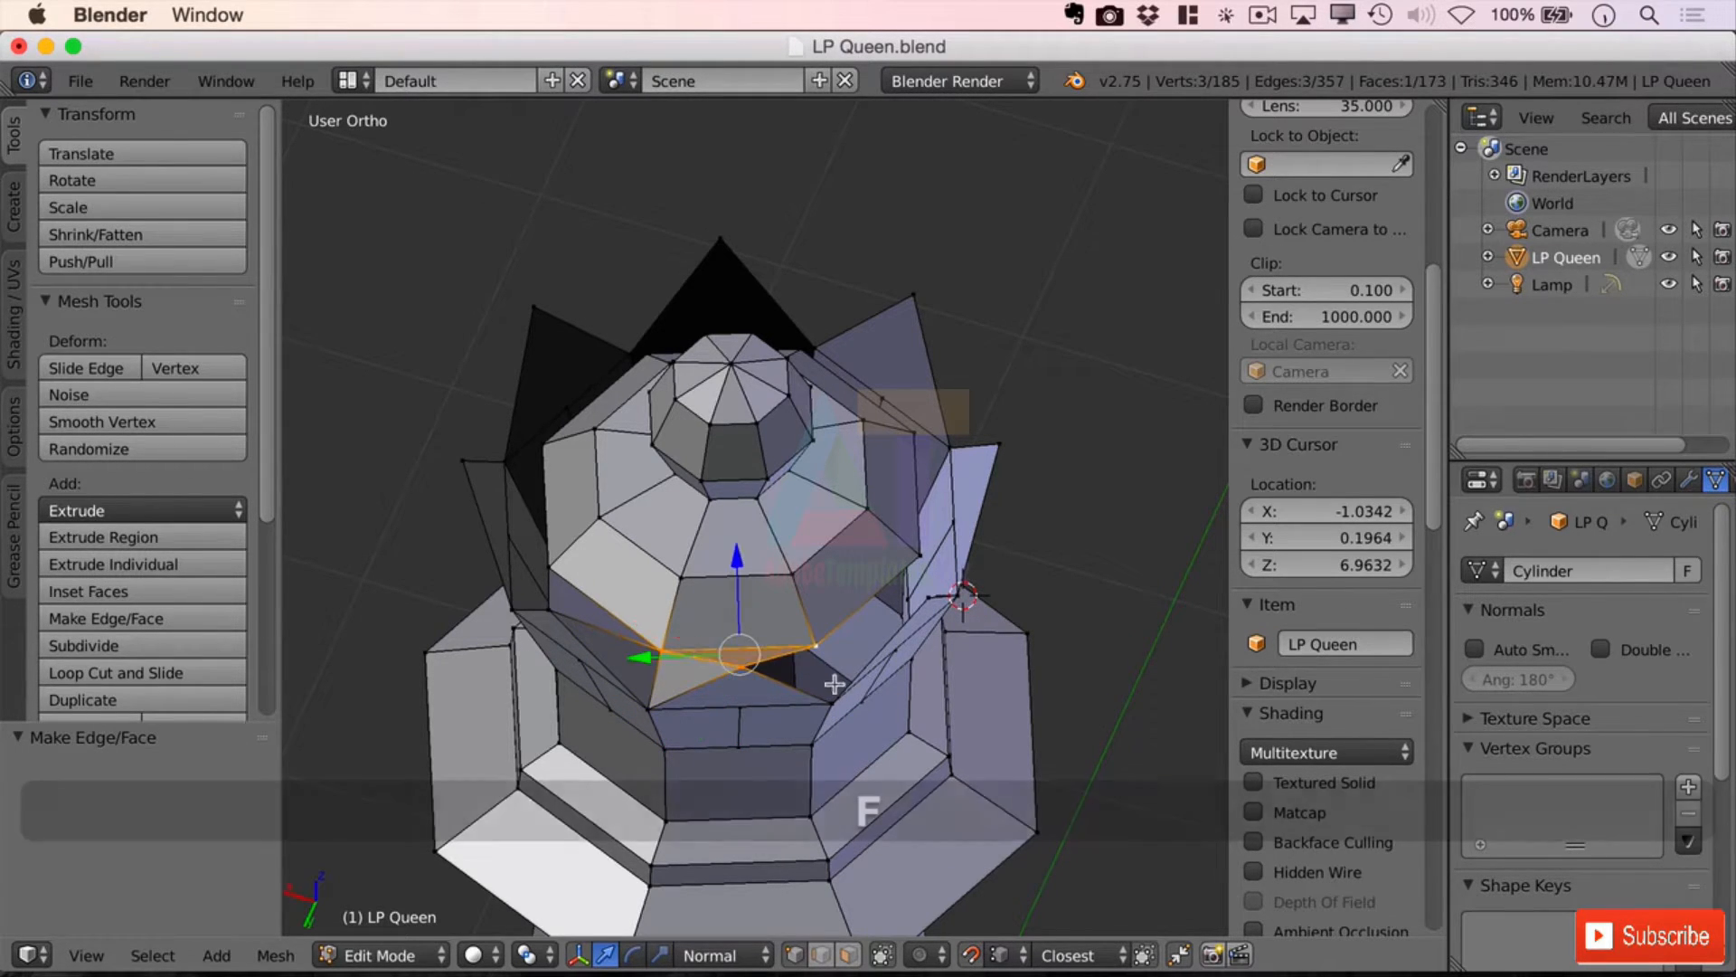
{"action": "right_click", "coordinate": [667, 646], "text": "shift"}
{"action": "right_click", "coordinate": [828, 707], "text": "shift"}
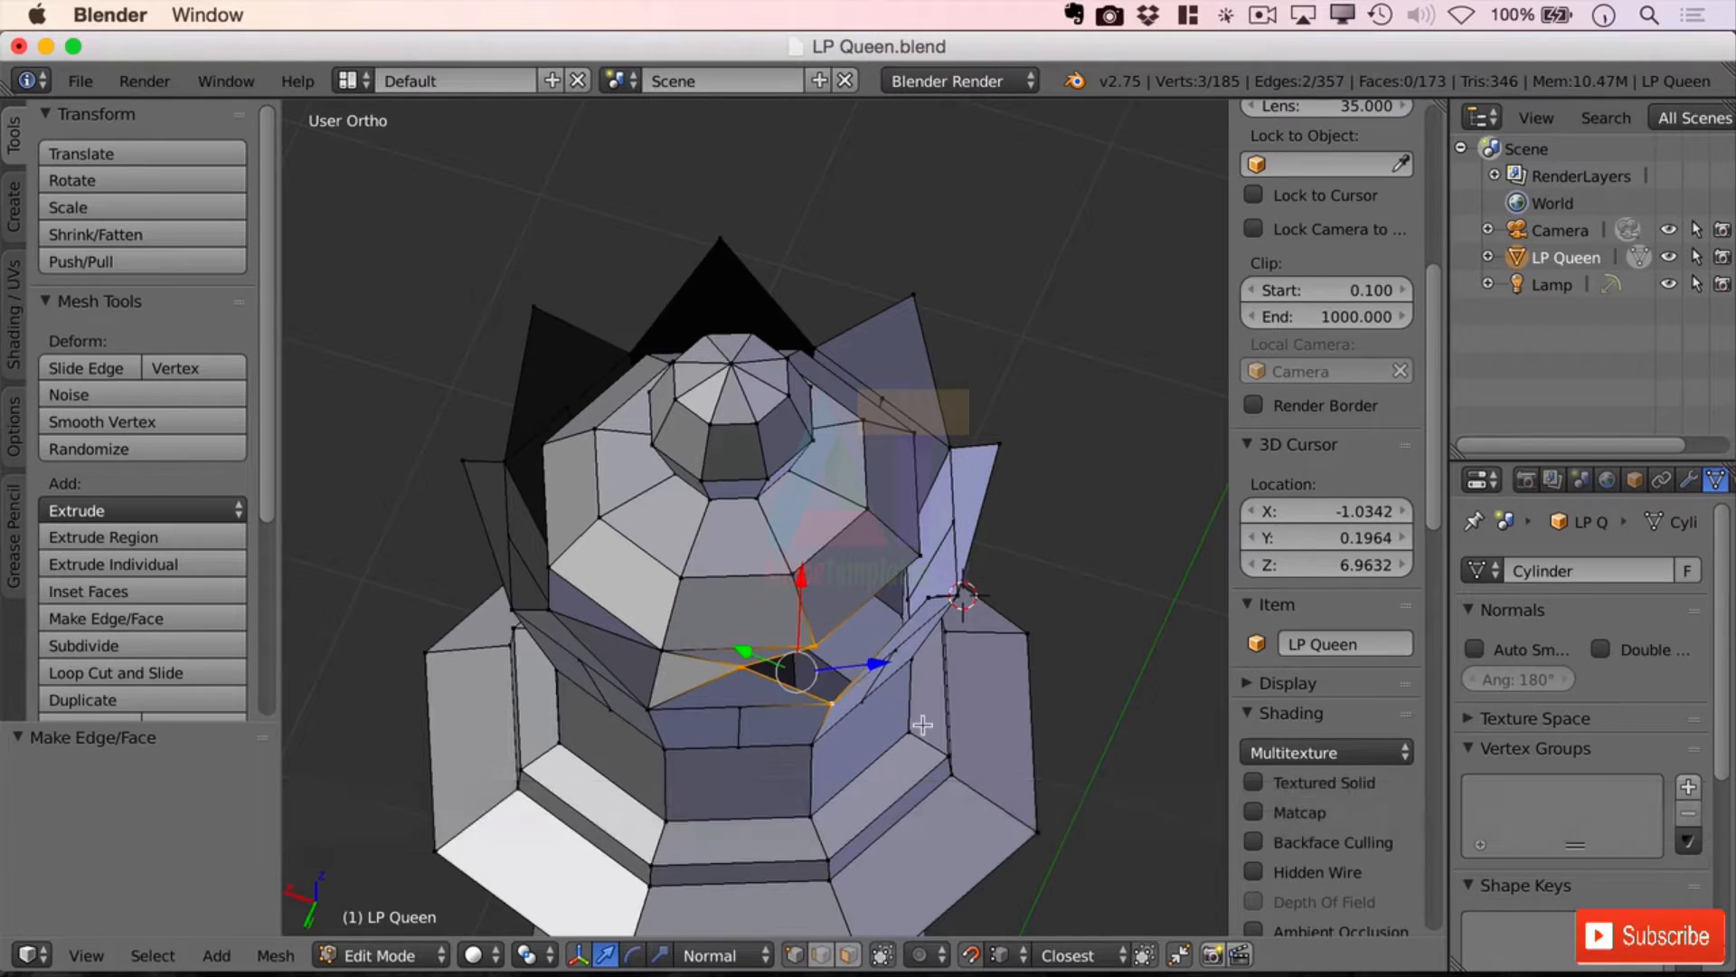
{"action": "key", "text": "f"}
Step: Preview the crown and dome in rendered viewport shading from several angles and switch back to solid shading
{"action": "mouse_move", "coordinate": [949, 724]}
{"action": "middle_mouse_down"}
{"action": "mouse_move", "coordinate": [896, 682]}
{"action": "mouse_move", "coordinate": [828, 667]}
{"action": "mouse_move", "coordinate": [820, 684]}
{"action": "mouse_move", "coordinate": [1089, 655]}
{"action": "mouse_move", "coordinate": [1067, 579]}
{"action": "mouse_move", "coordinate": [1076, 638]}
{"action": "middle_mouse_up"}
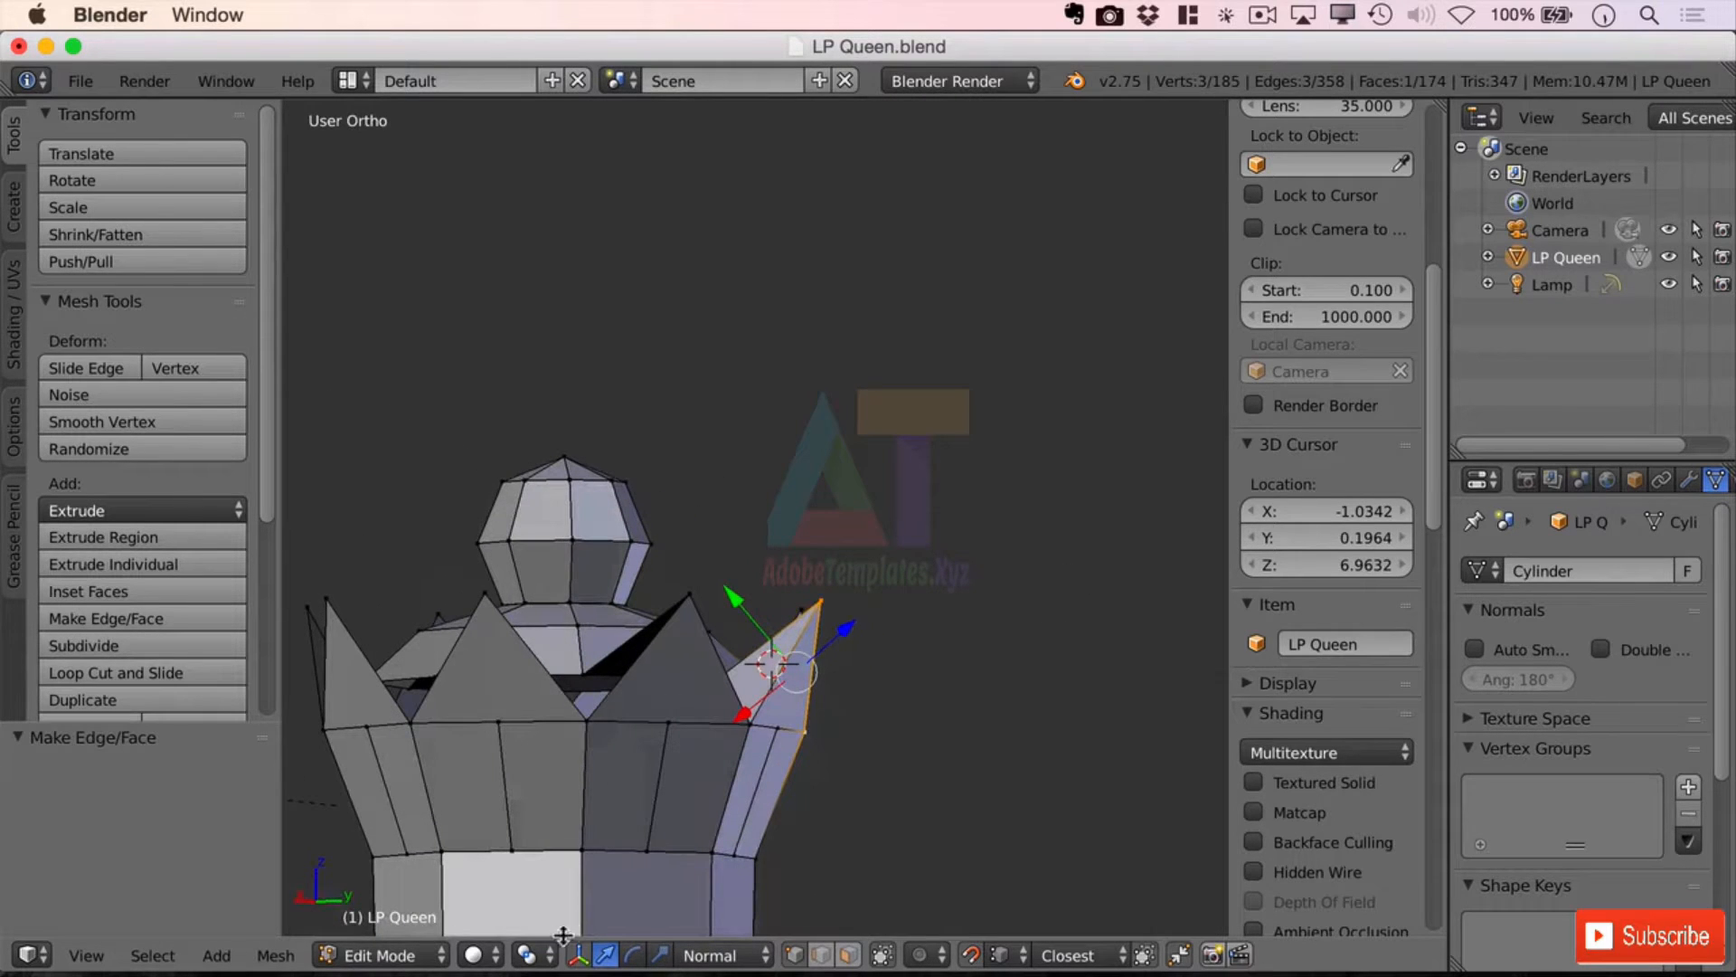
{"action": "left_click", "coordinate": [478, 955]}
{"action": "left_click", "coordinate": [541, 773]}
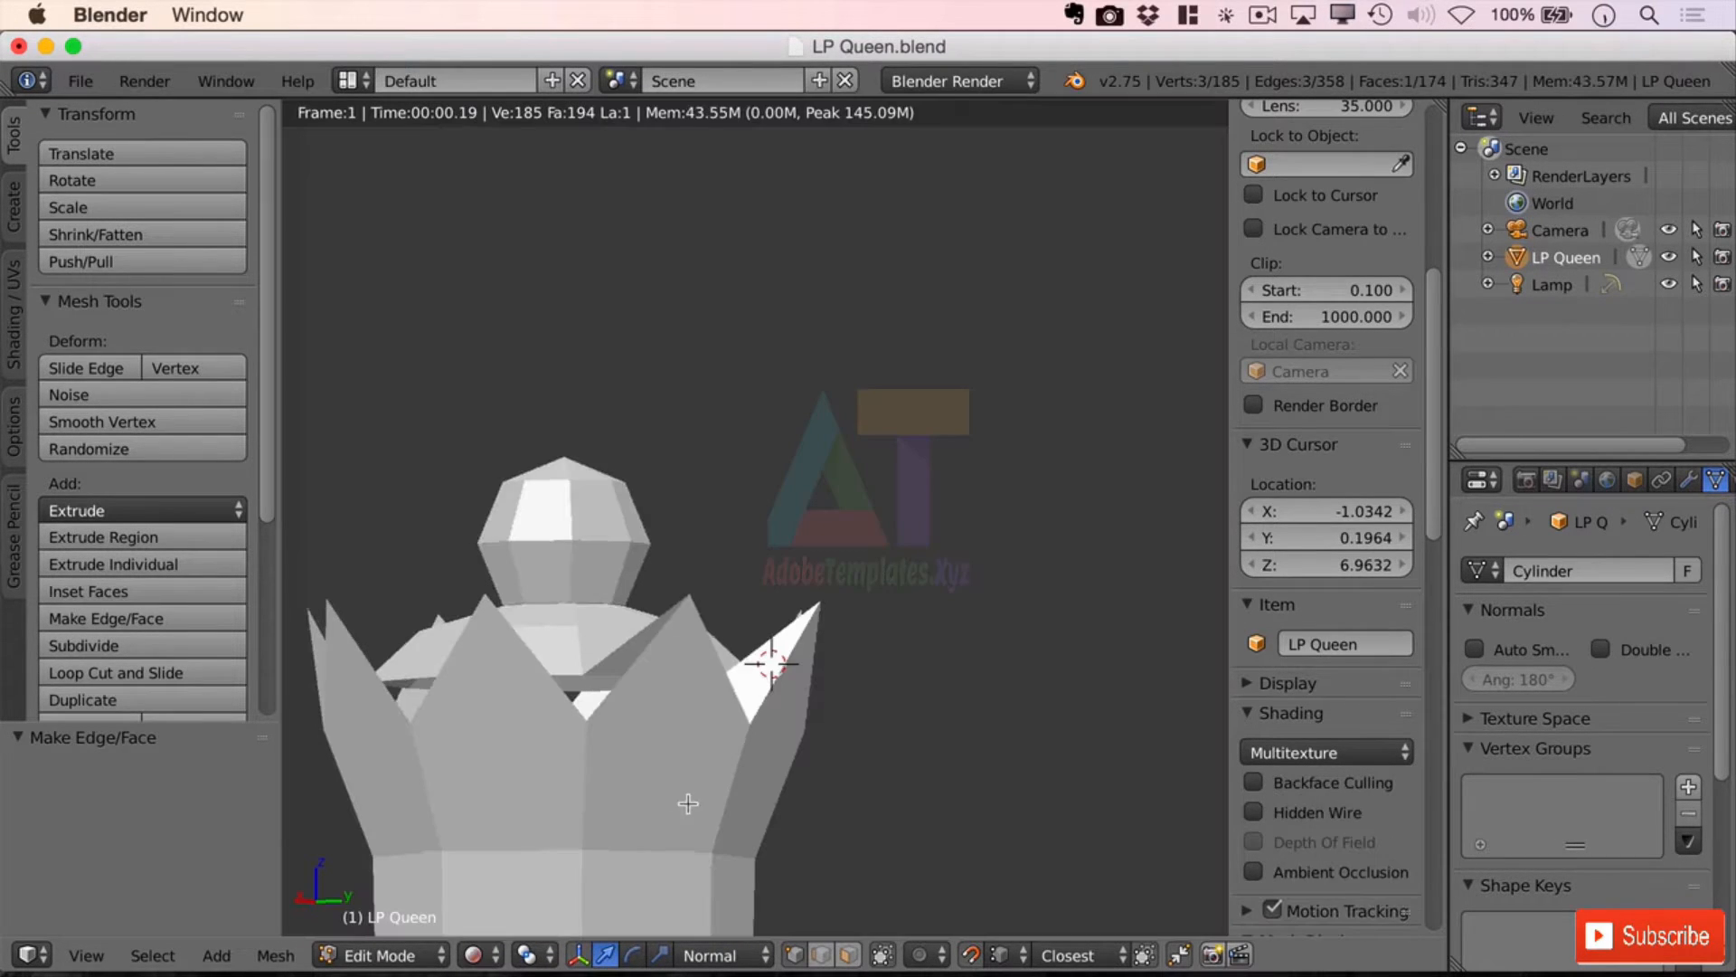
{"action": "middle_click_drag", "start_coordinate": [855, 624], "coordinate": [790, 683]}
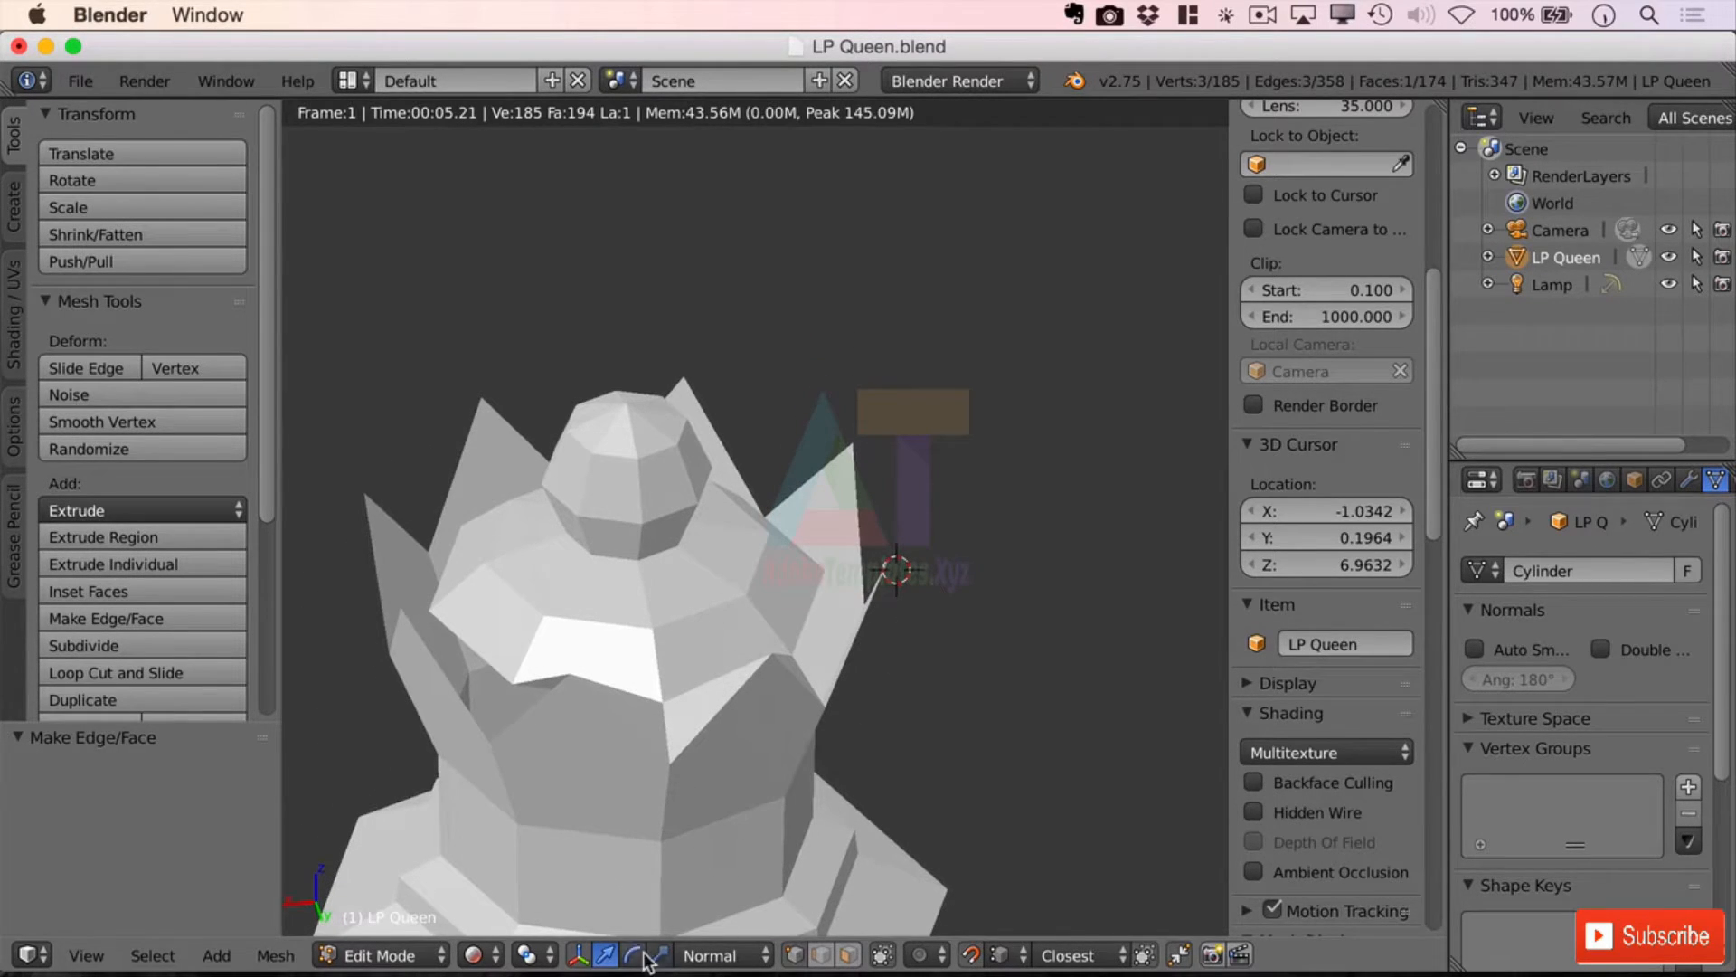
{"action": "left_click", "coordinate": [480, 955]}
{"action": "left_click", "coordinate": [494, 956]}
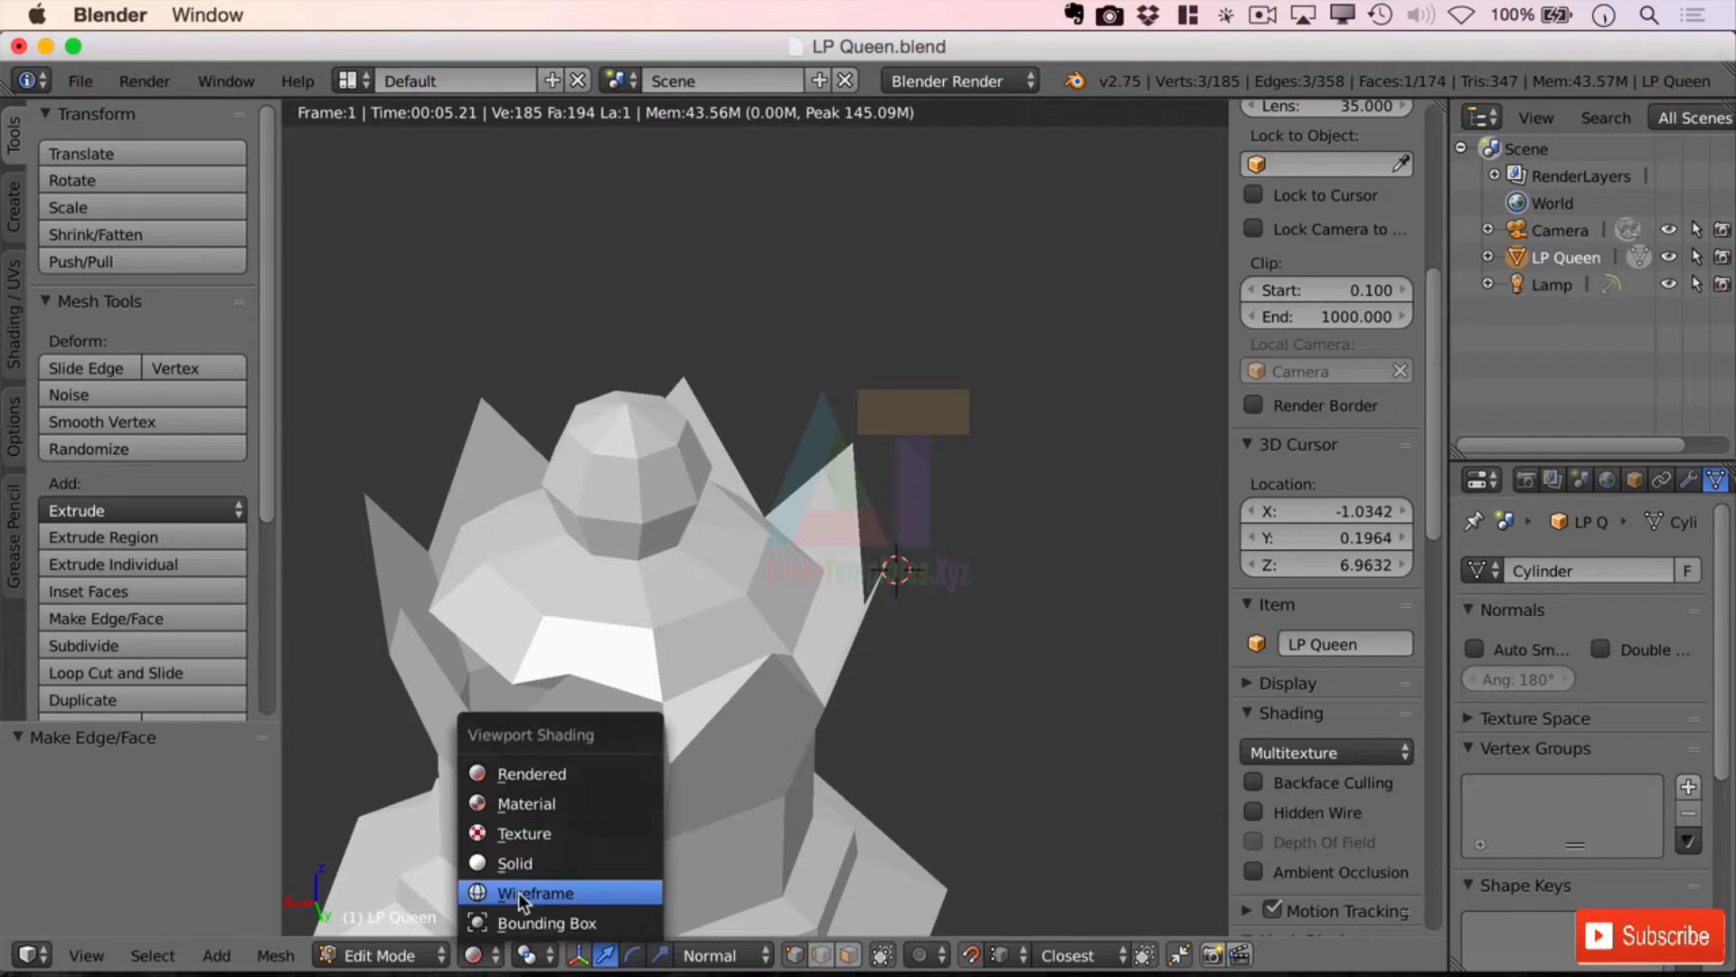
{"action": "left_click", "coordinate": [547, 863]}
Step: Try to select the edge loop running around the dome rim at the base of the crown points
{"action": "mouse_move", "coordinate": [899, 674]}
{"action": "middle_mouse_down"}
{"action": "mouse_move", "coordinate": [953, 454]}
{"action": "mouse_move", "coordinate": [885, 500]}
{"action": "middle_mouse_up"}
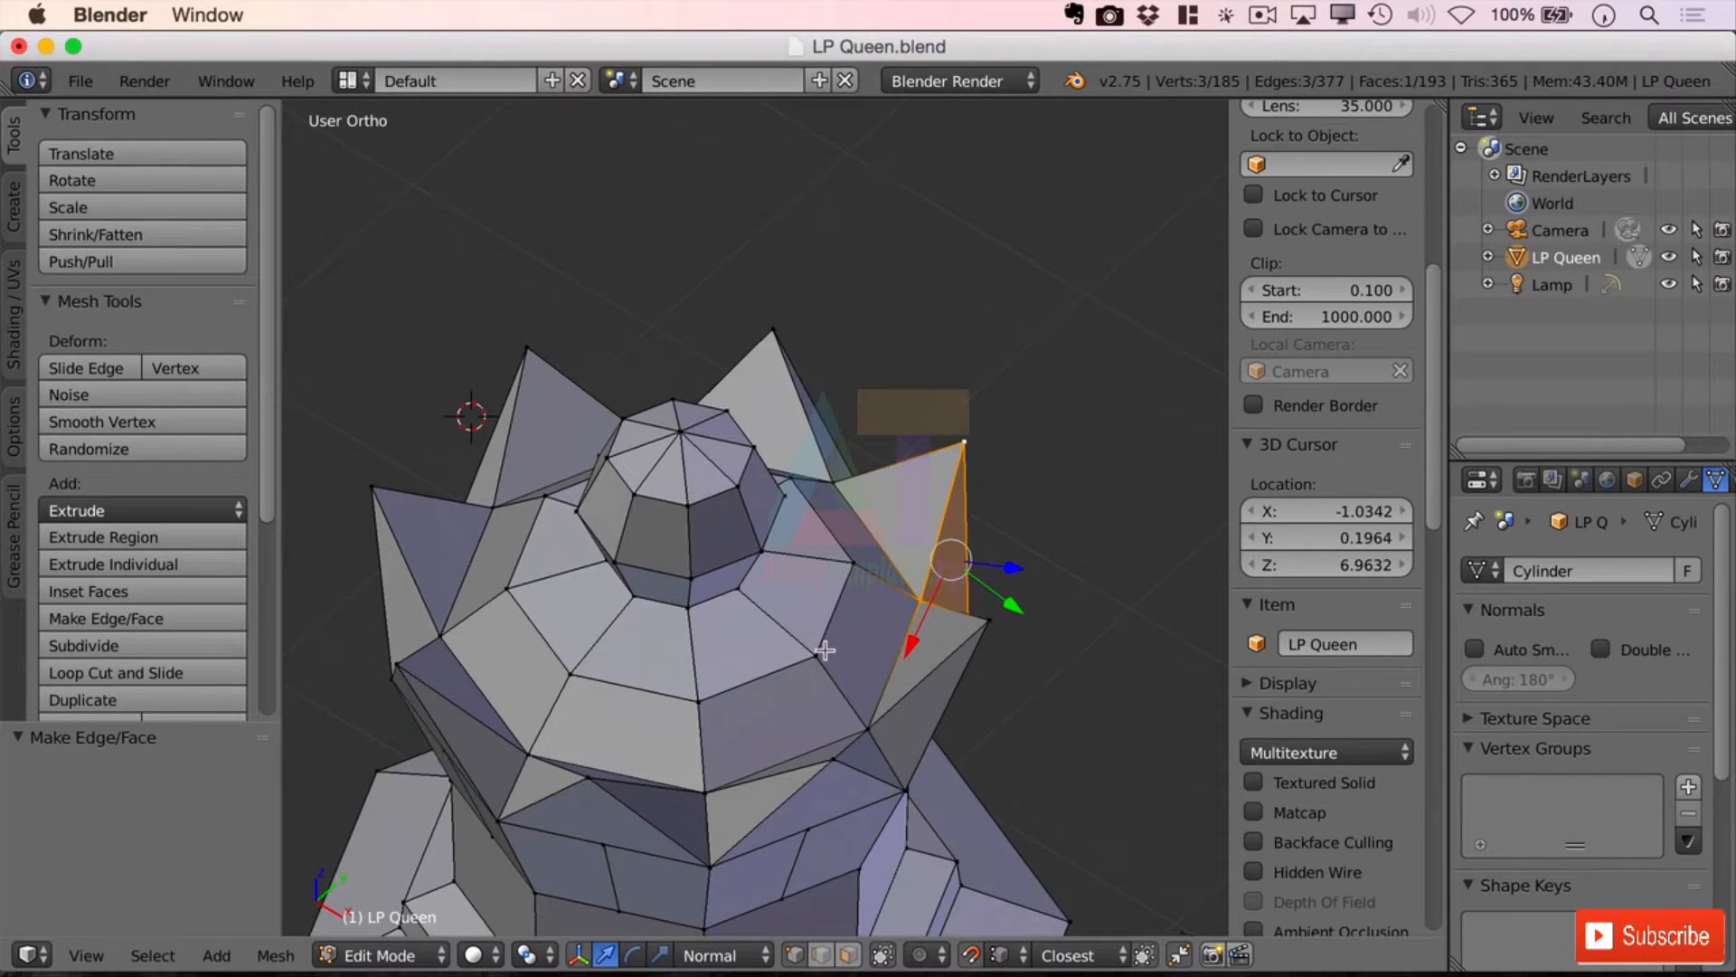
{"action": "right_click", "coordinate": [817, 743], "text": "alt"}
{"action": "right_click", "coordinate": [882, 698], "text": "alt"}
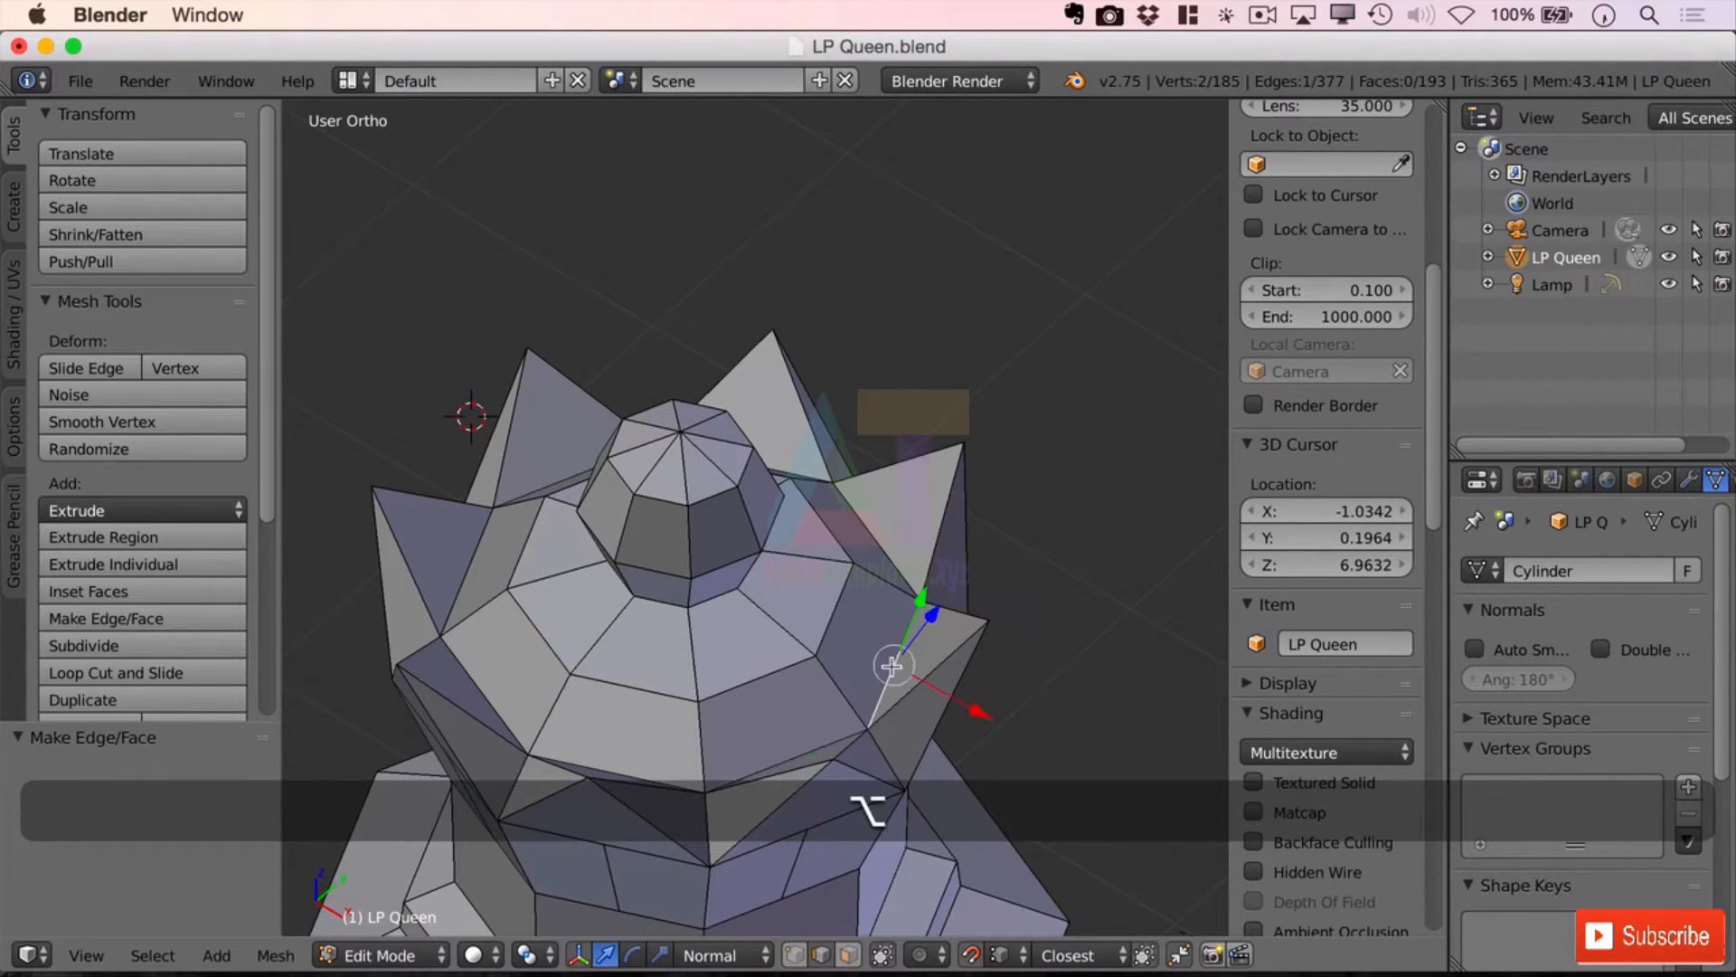
{"action": "right_click", "coordinate": [886, 544], "text": "alt"}
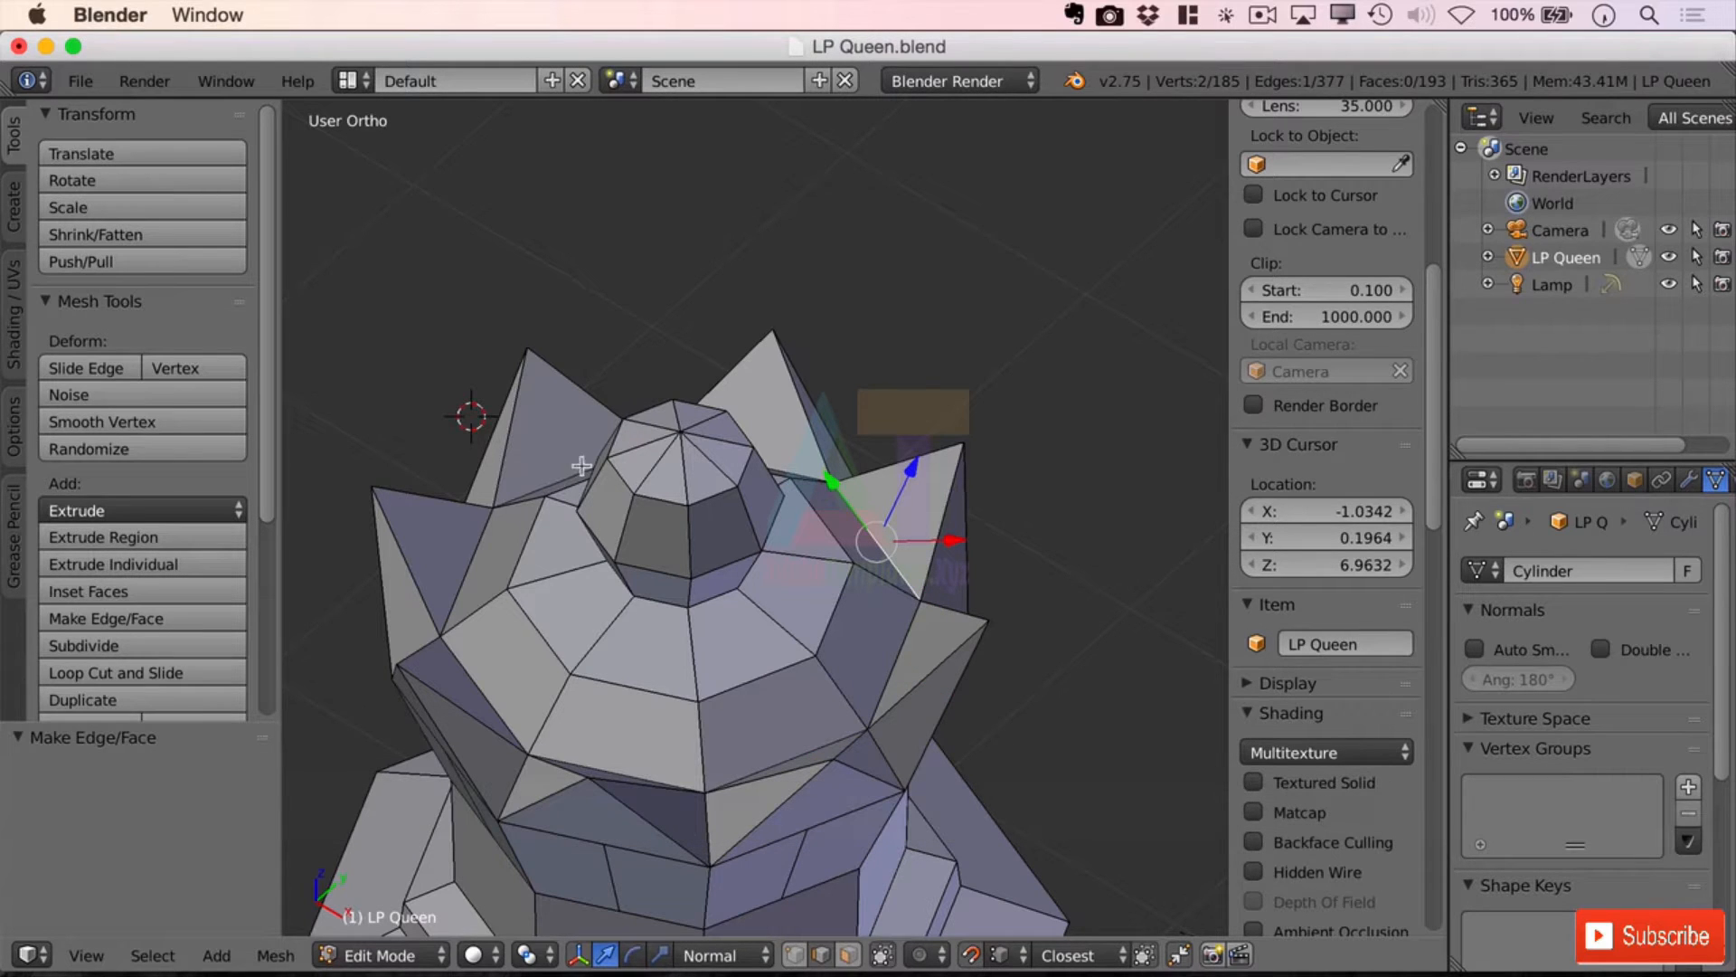
Step: Test loop selection at the upper and lower ends of the neck, and select one neck face in face selection mode
{"action": "middle_click_drag", "start_coordinate": [944, 761], "coordinate": [860, 794]}
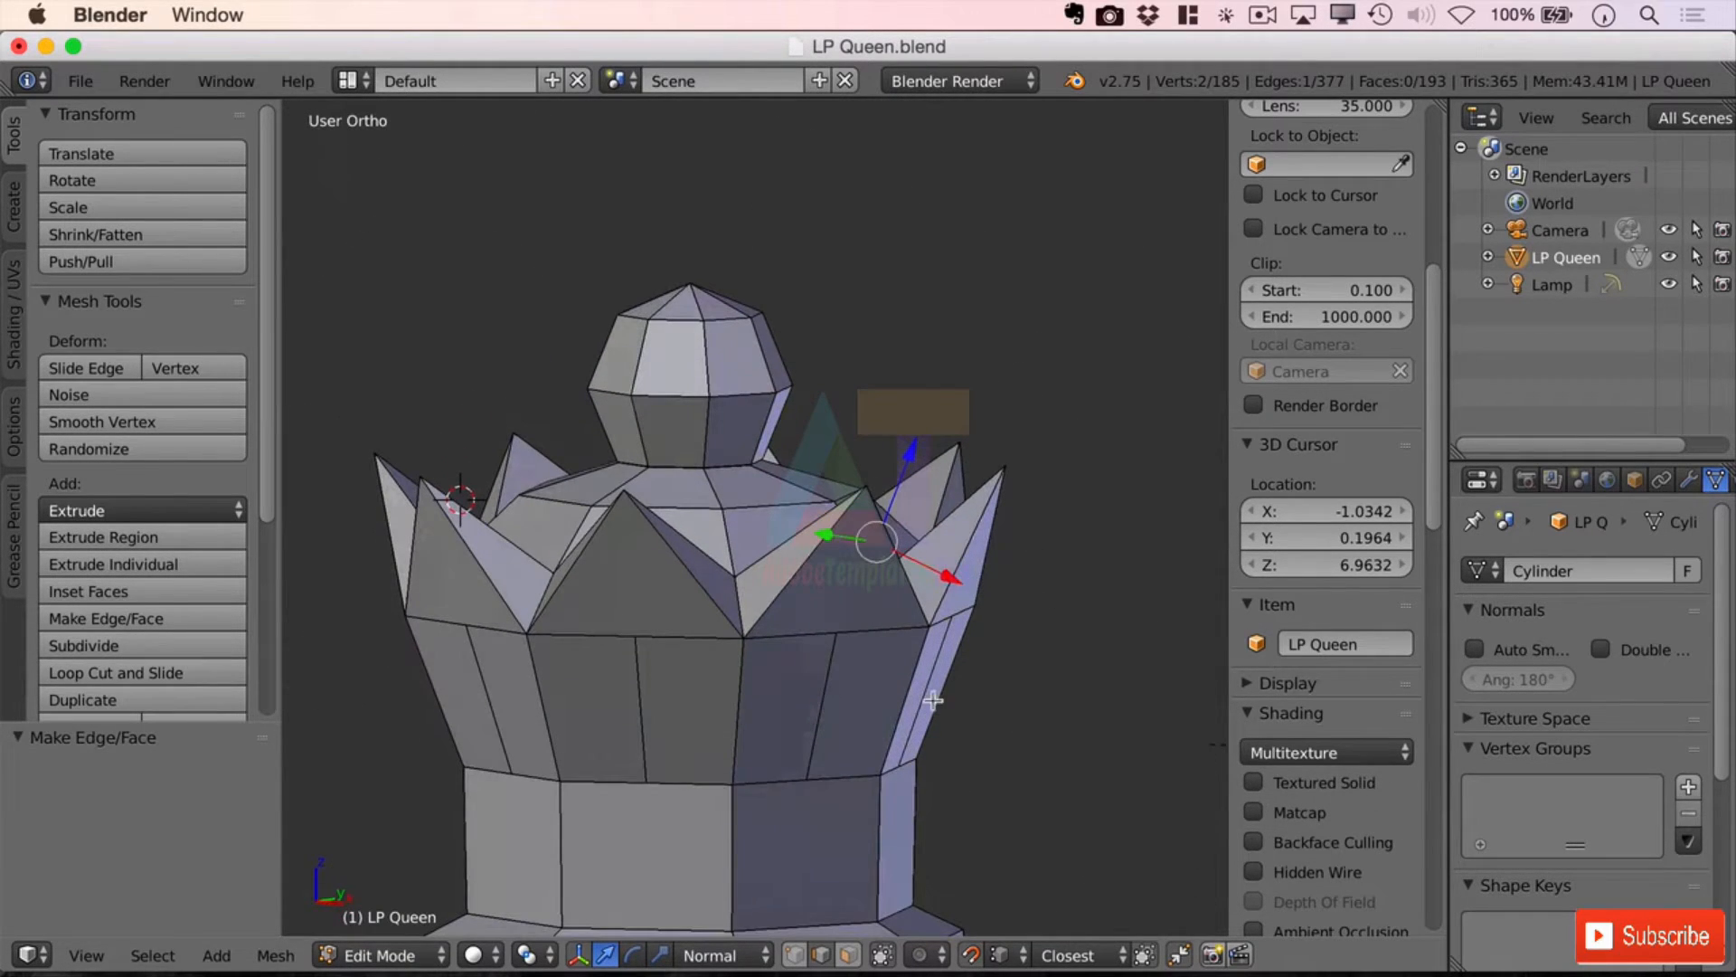
{"action": "right_click", "coordinate": [833, 776], "text": "alt"}
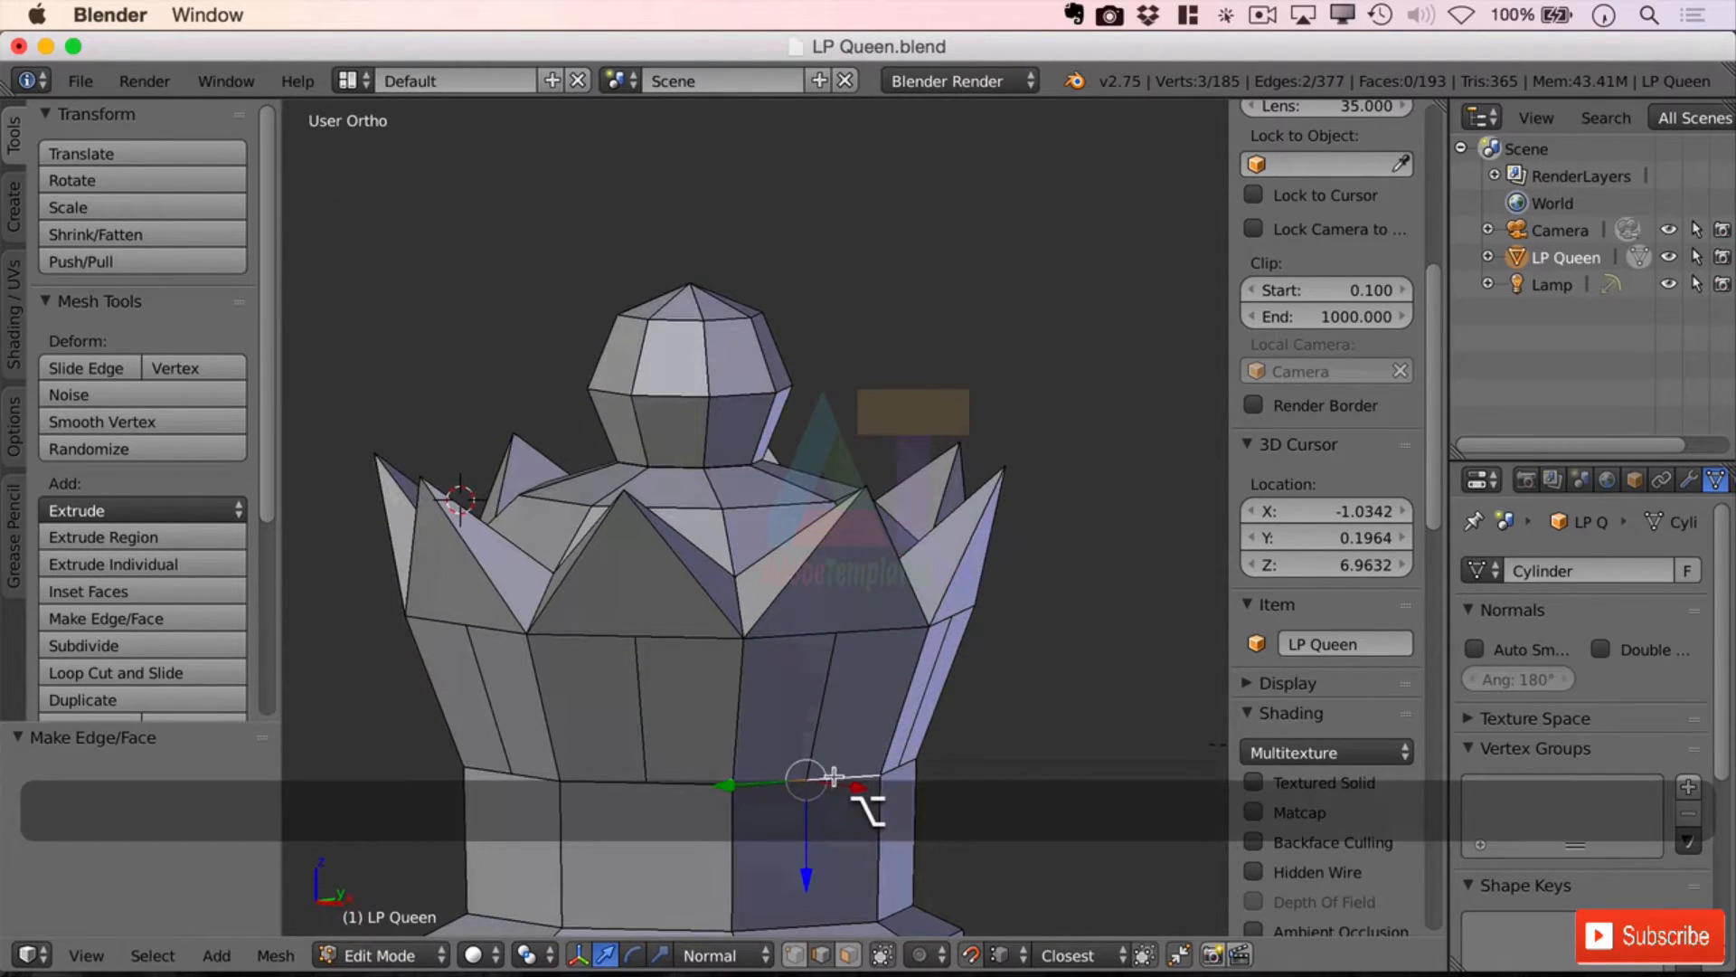
{"action": "right_click", "coordinate": [857, 924], "text": "alt"}
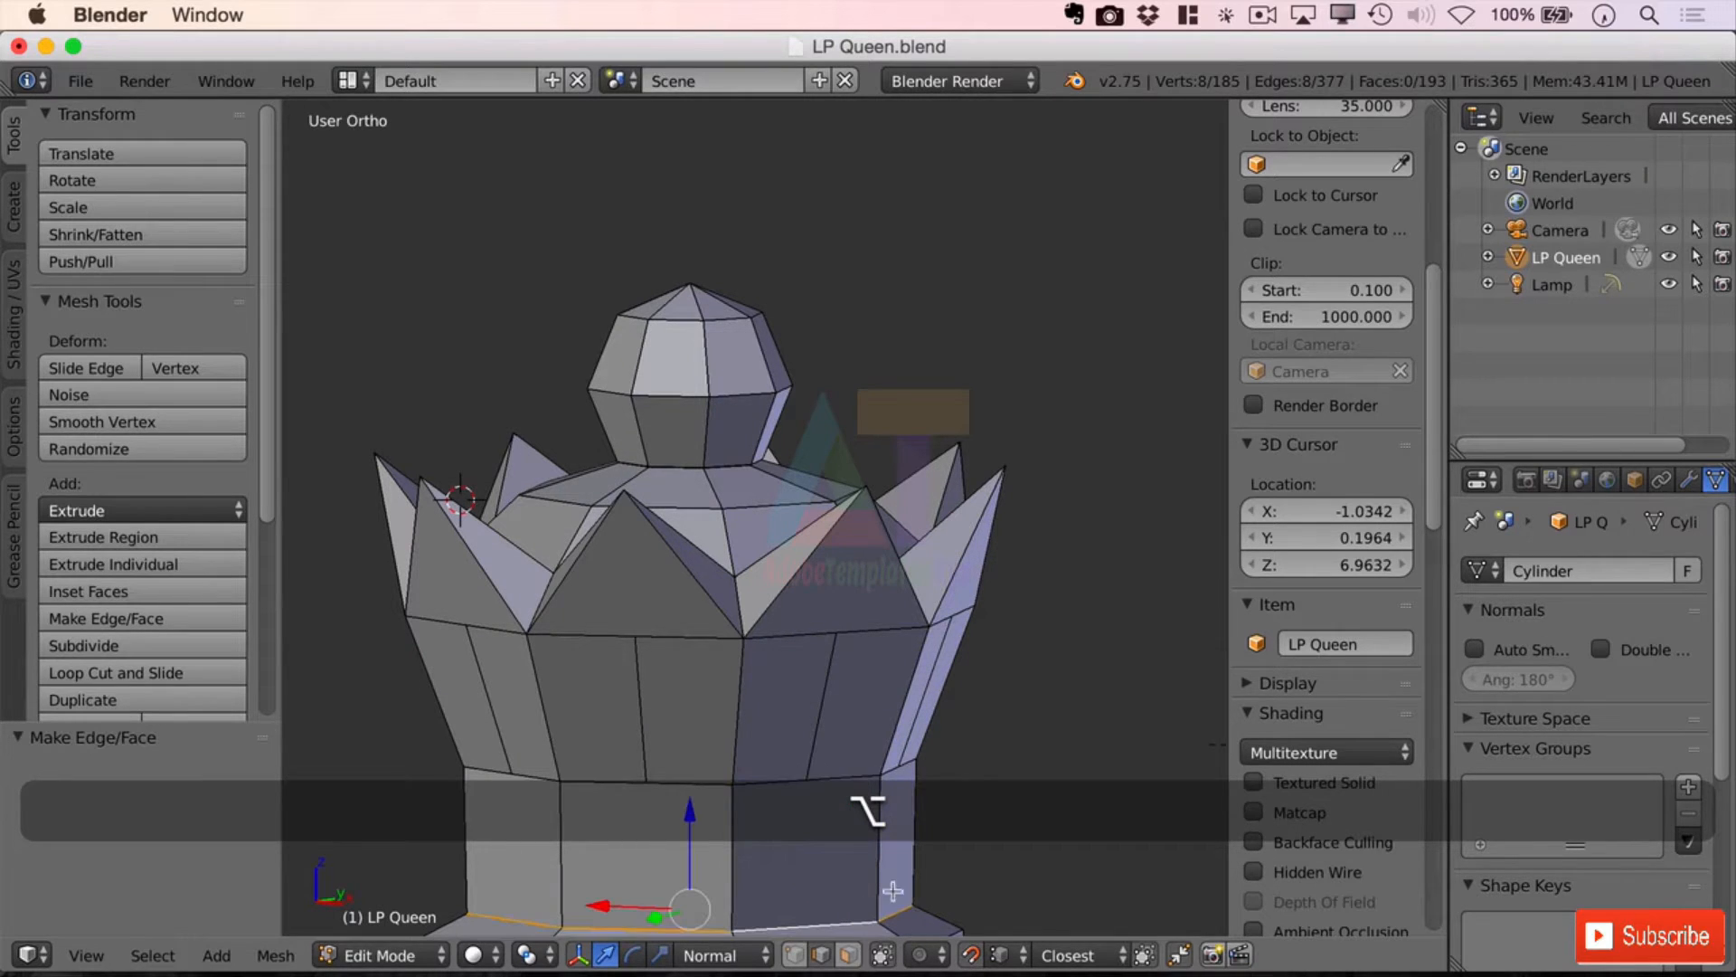
{"action": "left_click", "coordinate": [848, 955]}
{"action": "right_click", "coordinate": [821, 843]}
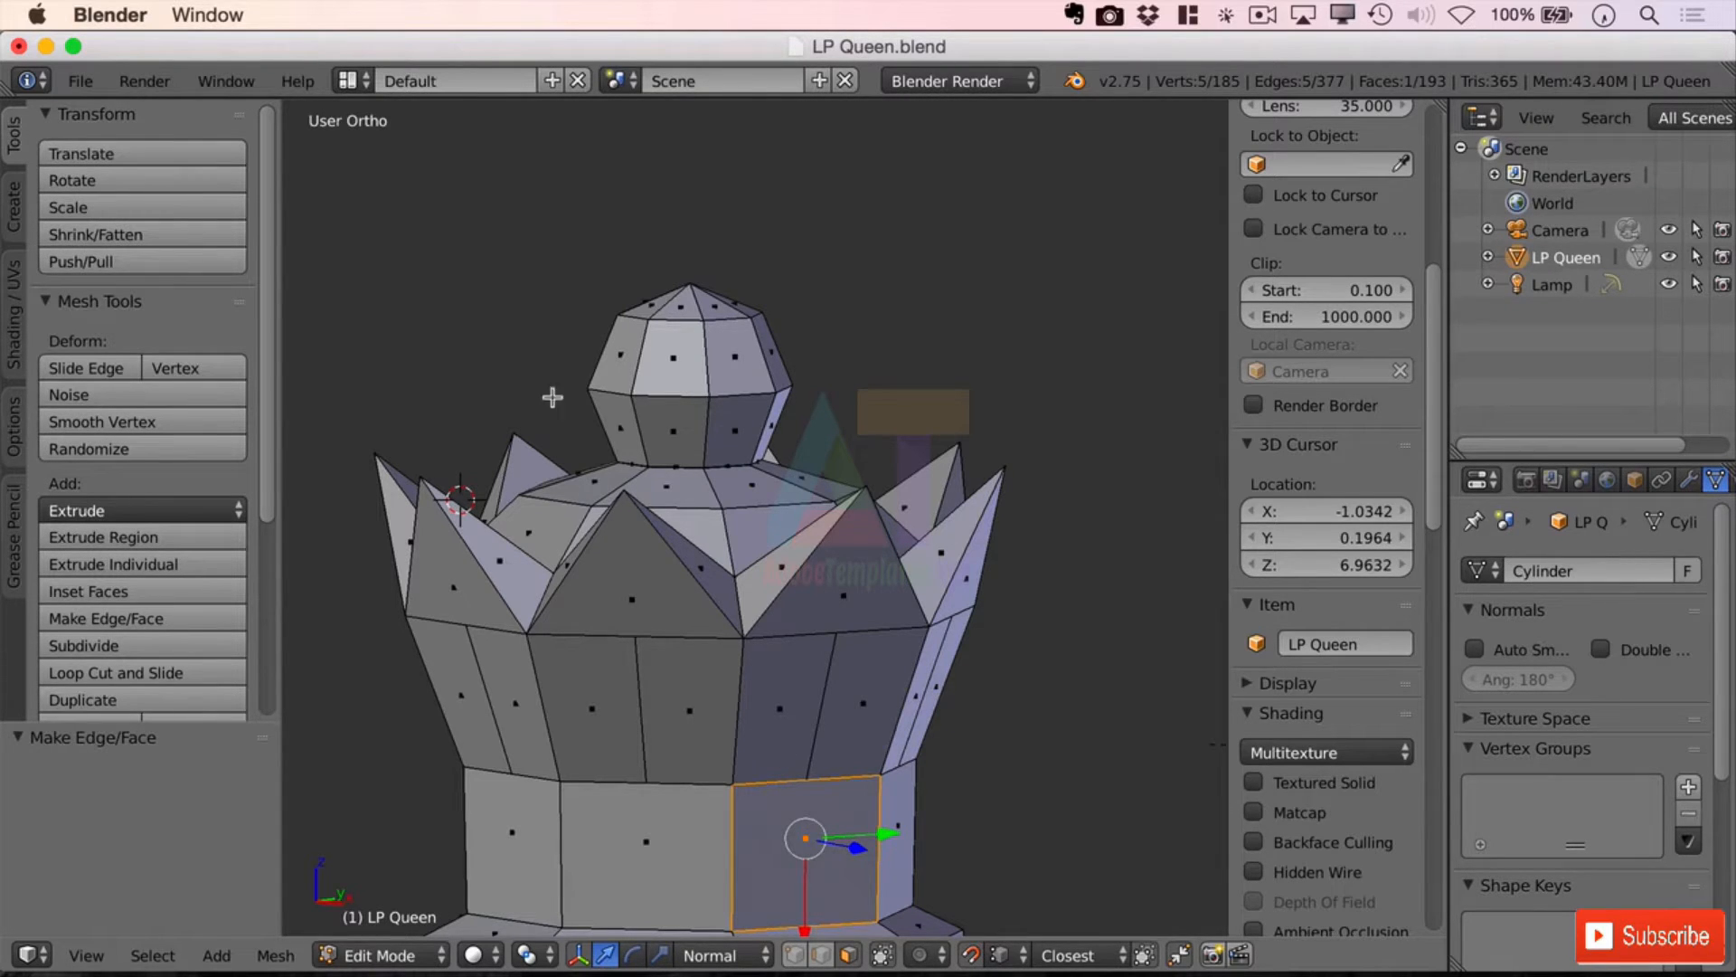
Step: Add a single loop cut around the dome's outer band and slide it close to the rim
{"action": "middle_click_drag", "start_coordinate": [553, 397], "coordinate": [782, 614]}
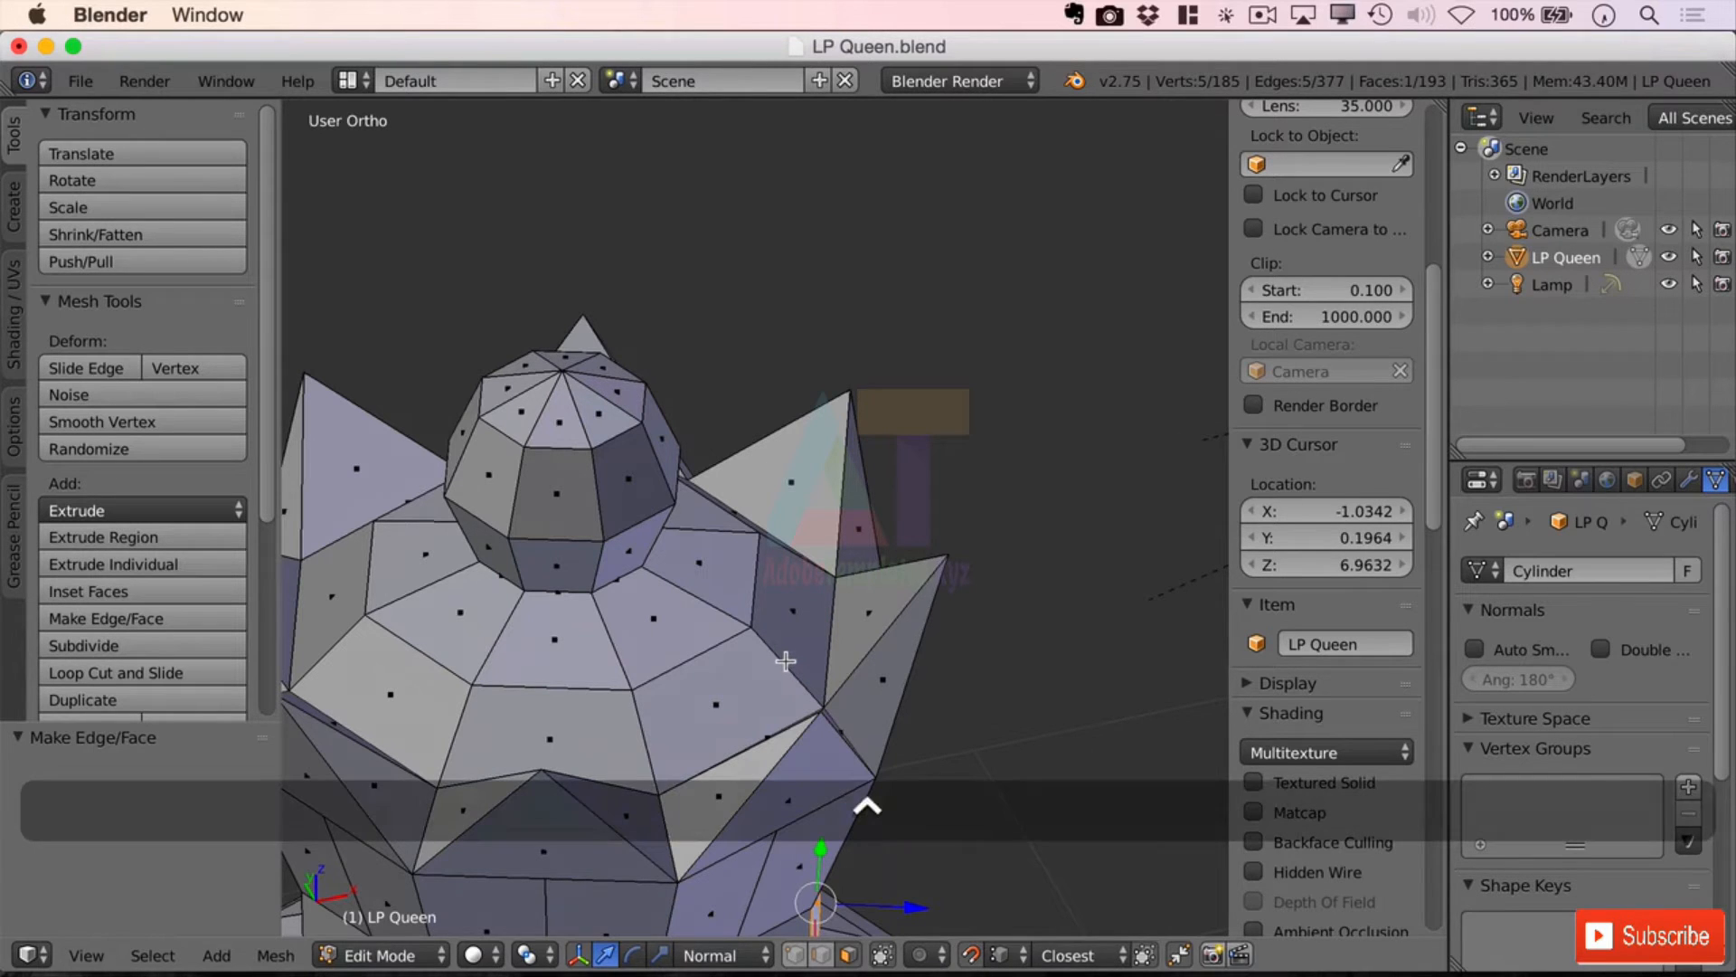
{"action": "key", "text": "ctrl+r"}
{"action": "left_click", "coordinate": [790, 631]}
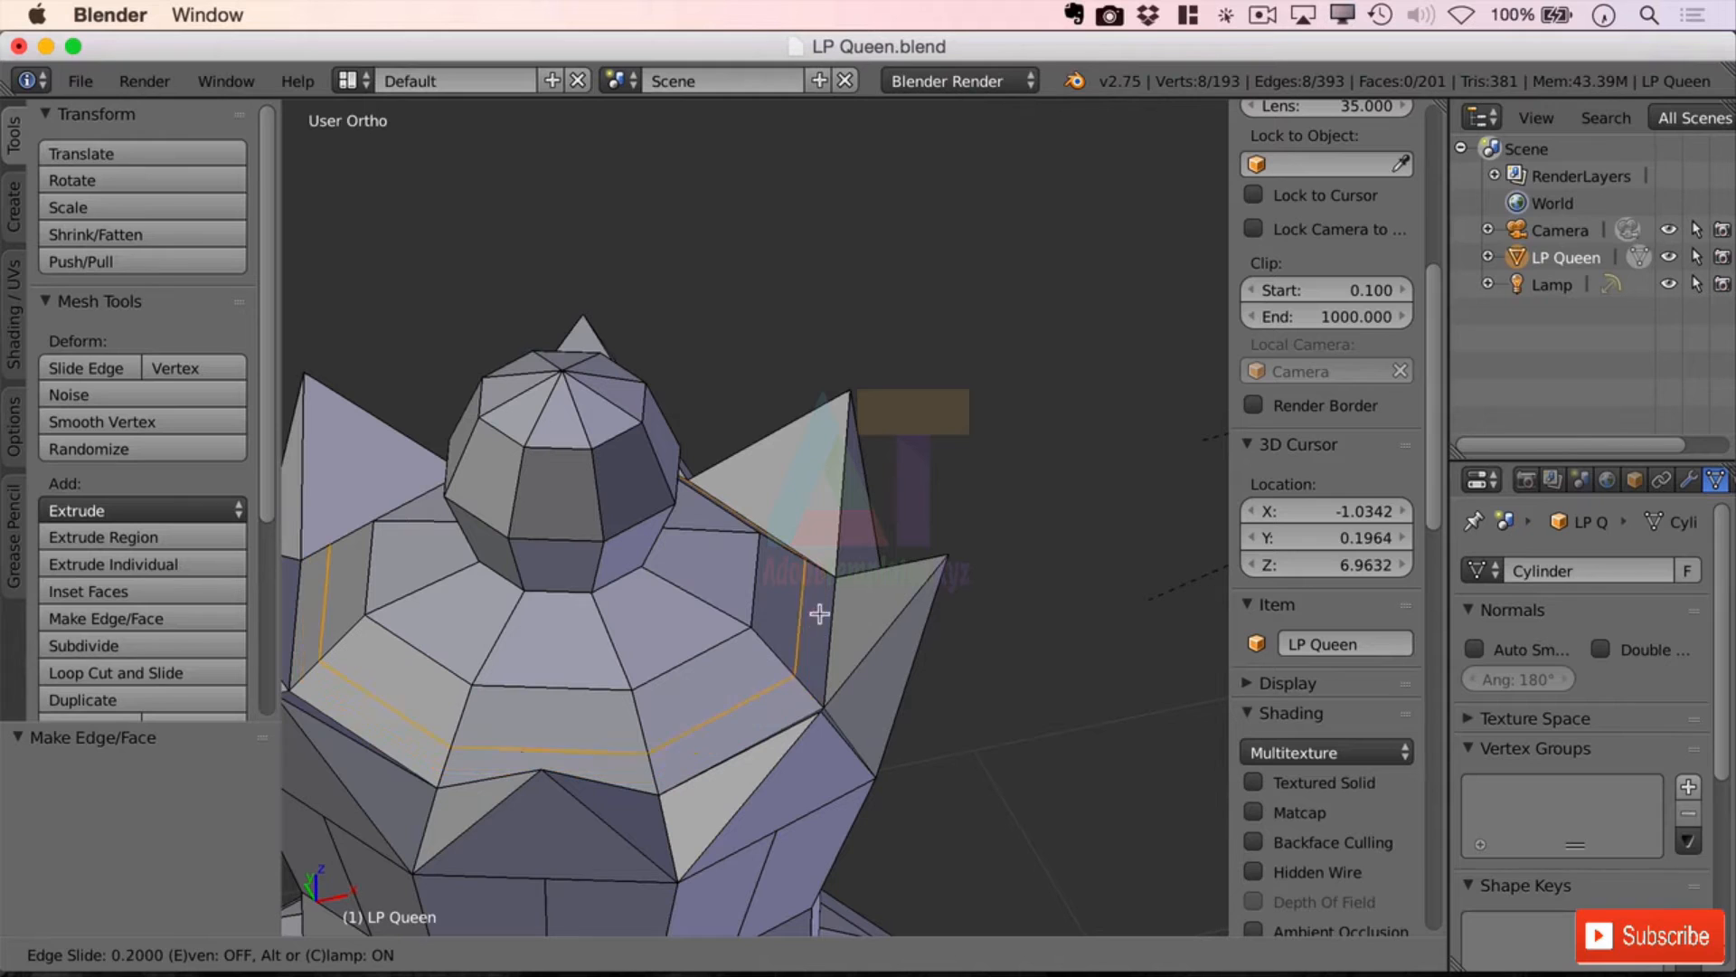
{"action": "left_click", "coordinate": [813, 640]}
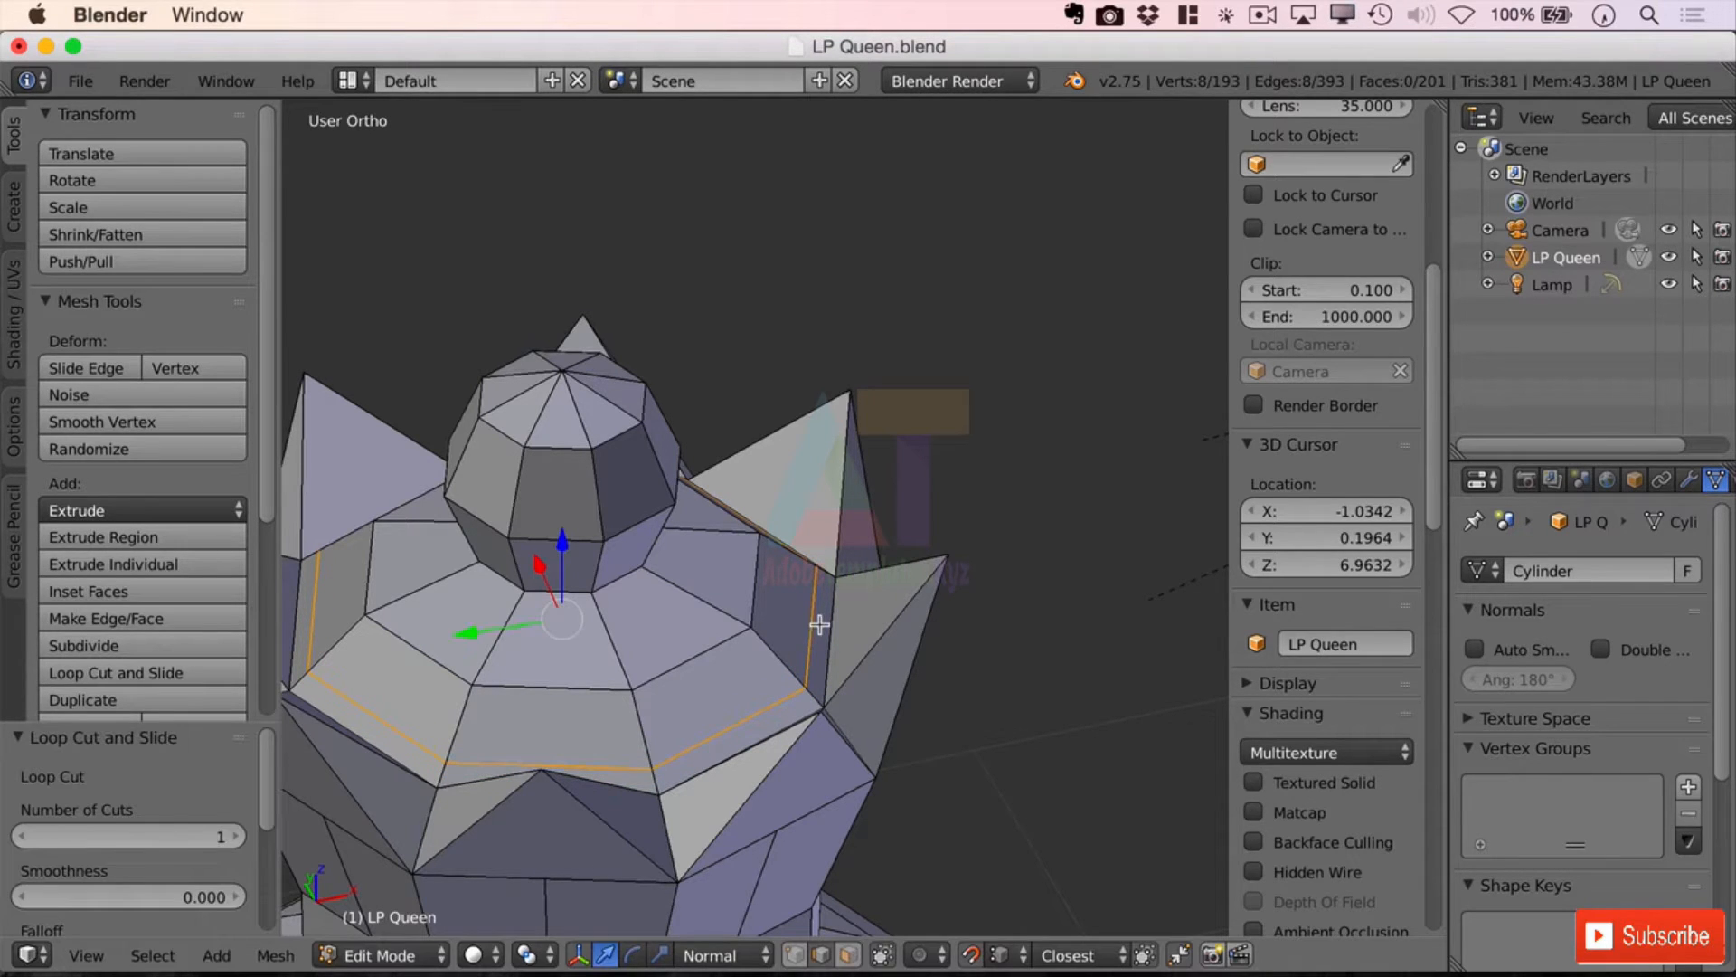
Step: Scale the new dome edge loop to 0.891 and lower it by 0.148 along Z
{"action": "key", "text": "s"}
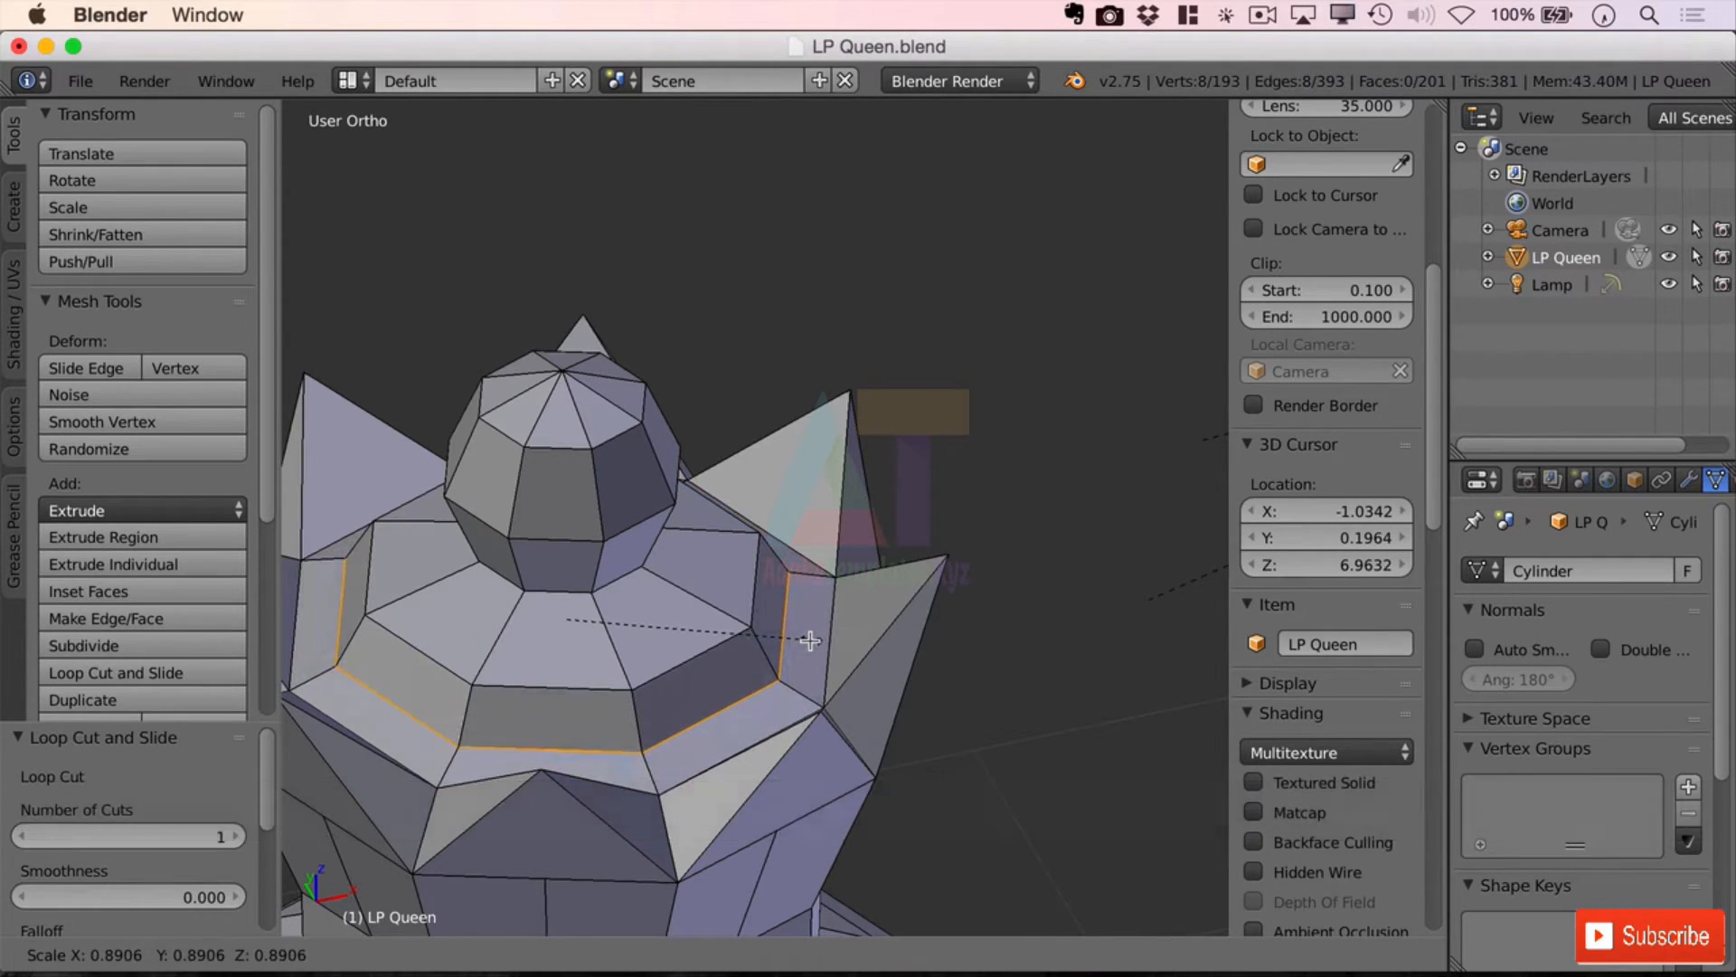
{"action": "left_click", "coordinate": [810, 641]}
{"action": "key", "text": "g"}
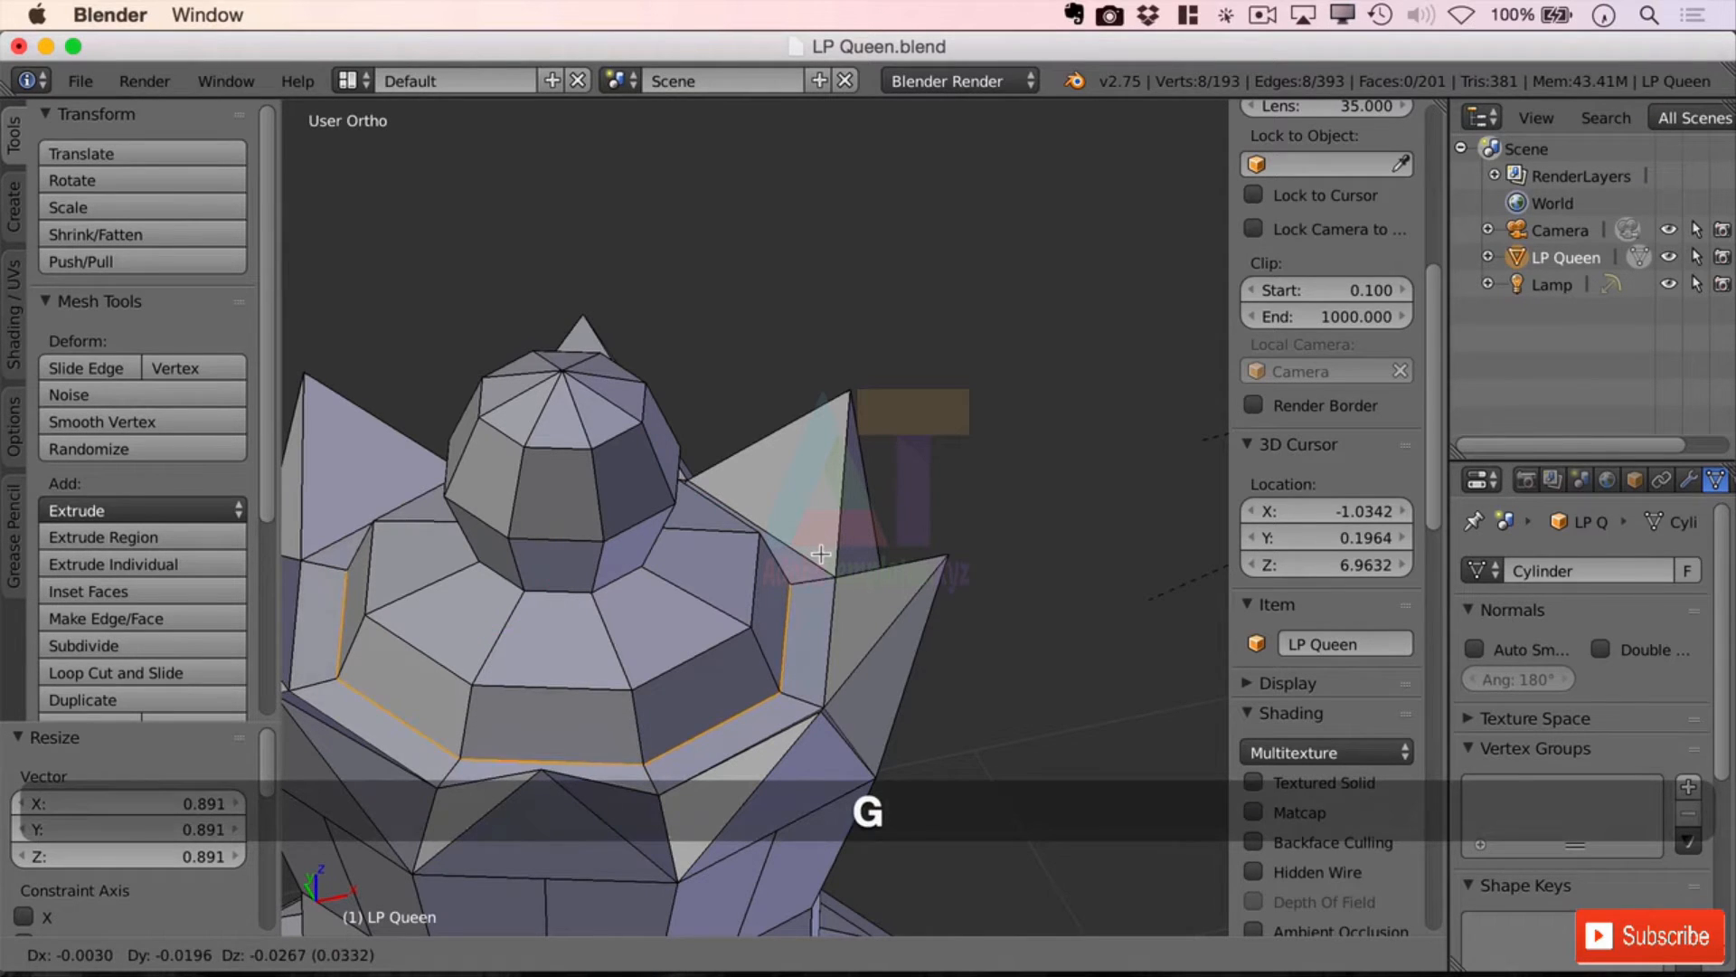
{"action": "key", "text": "z"}
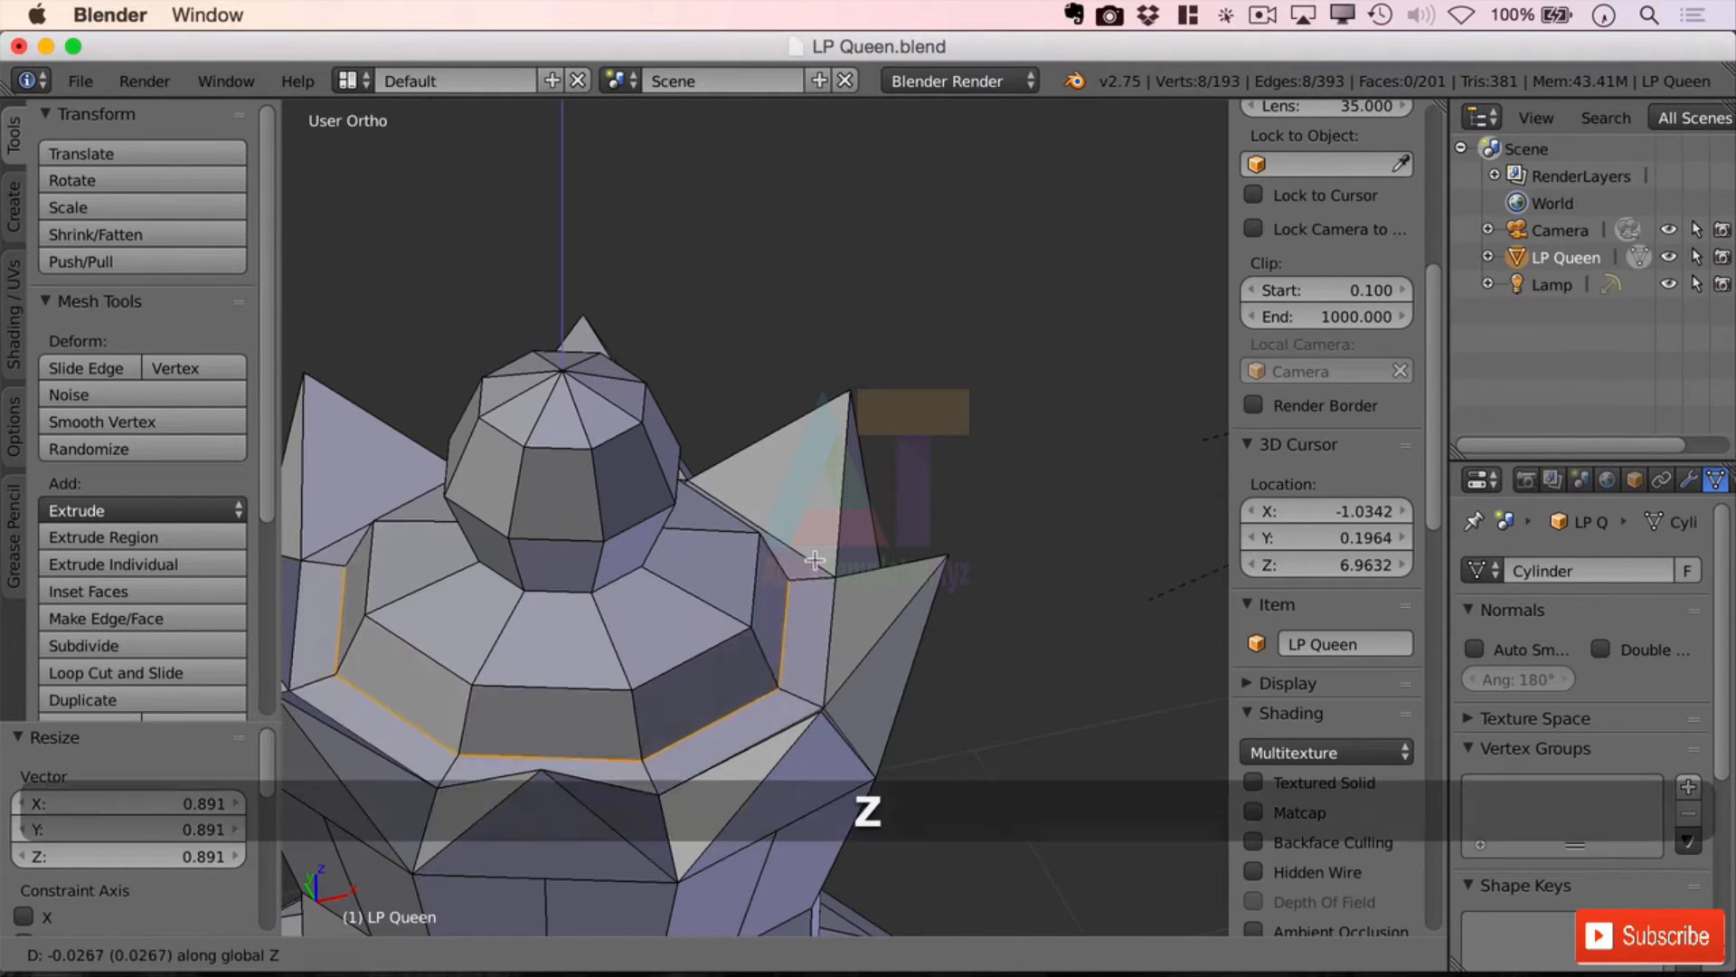
{"action": "left_click", "coordinate": [816, 613]}
{"action": "middle_click_drag", "start_coordinate": [1016, 711], "coordinate": [946, 671]}
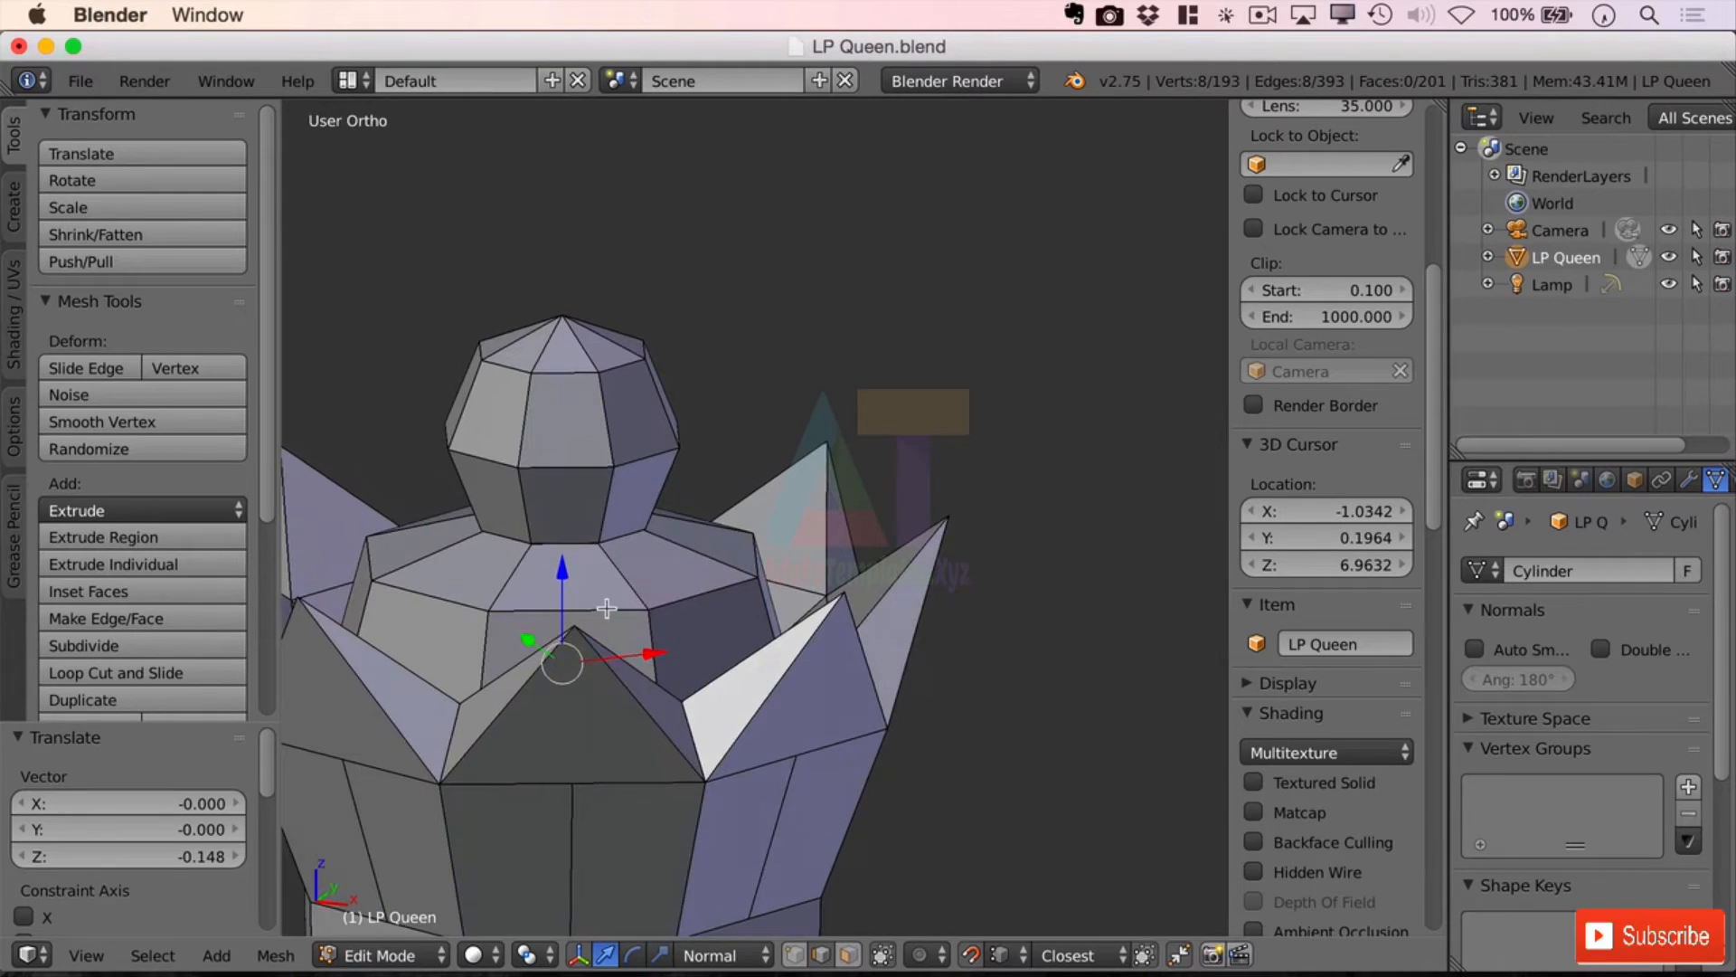
Step: Scale the dome's upper edge loop to 0.733 and turn snapping off
{"action": "middle_click_drag", "start_coordinate": [630, 604], "coordinate": [717, 613]}
{"action": "right_click", "coordinate": [712, 624]}
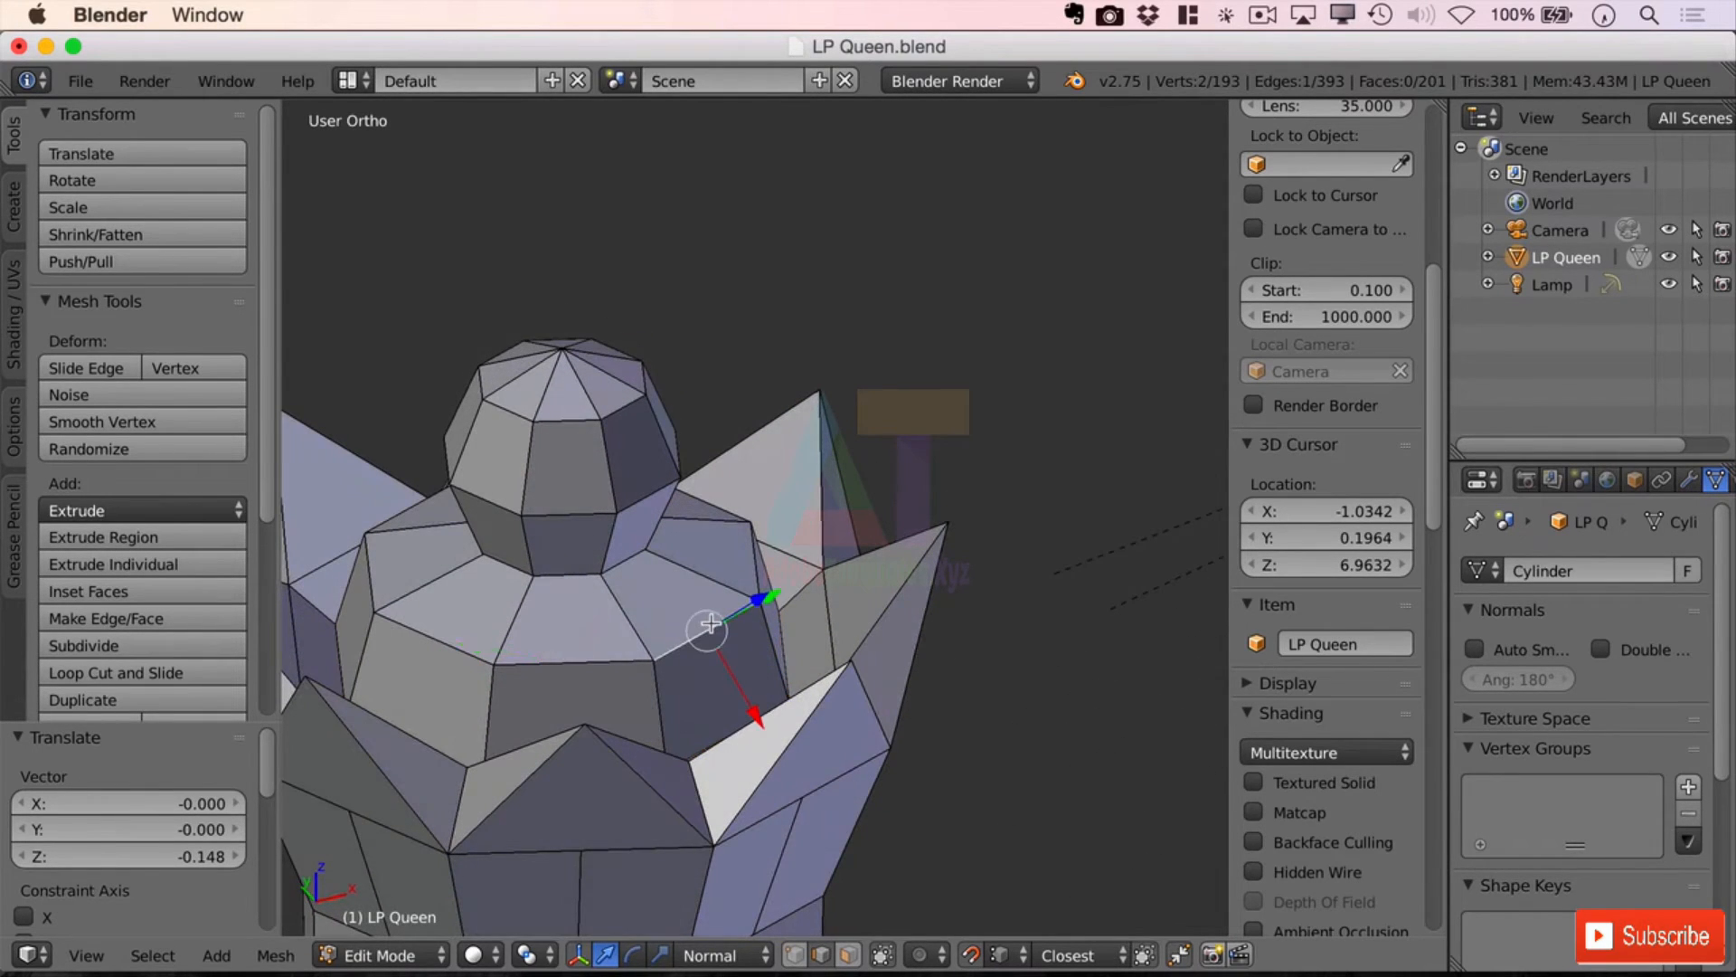
{"action": "right_click", "coordinate": [706, 624], "text": "alt"}
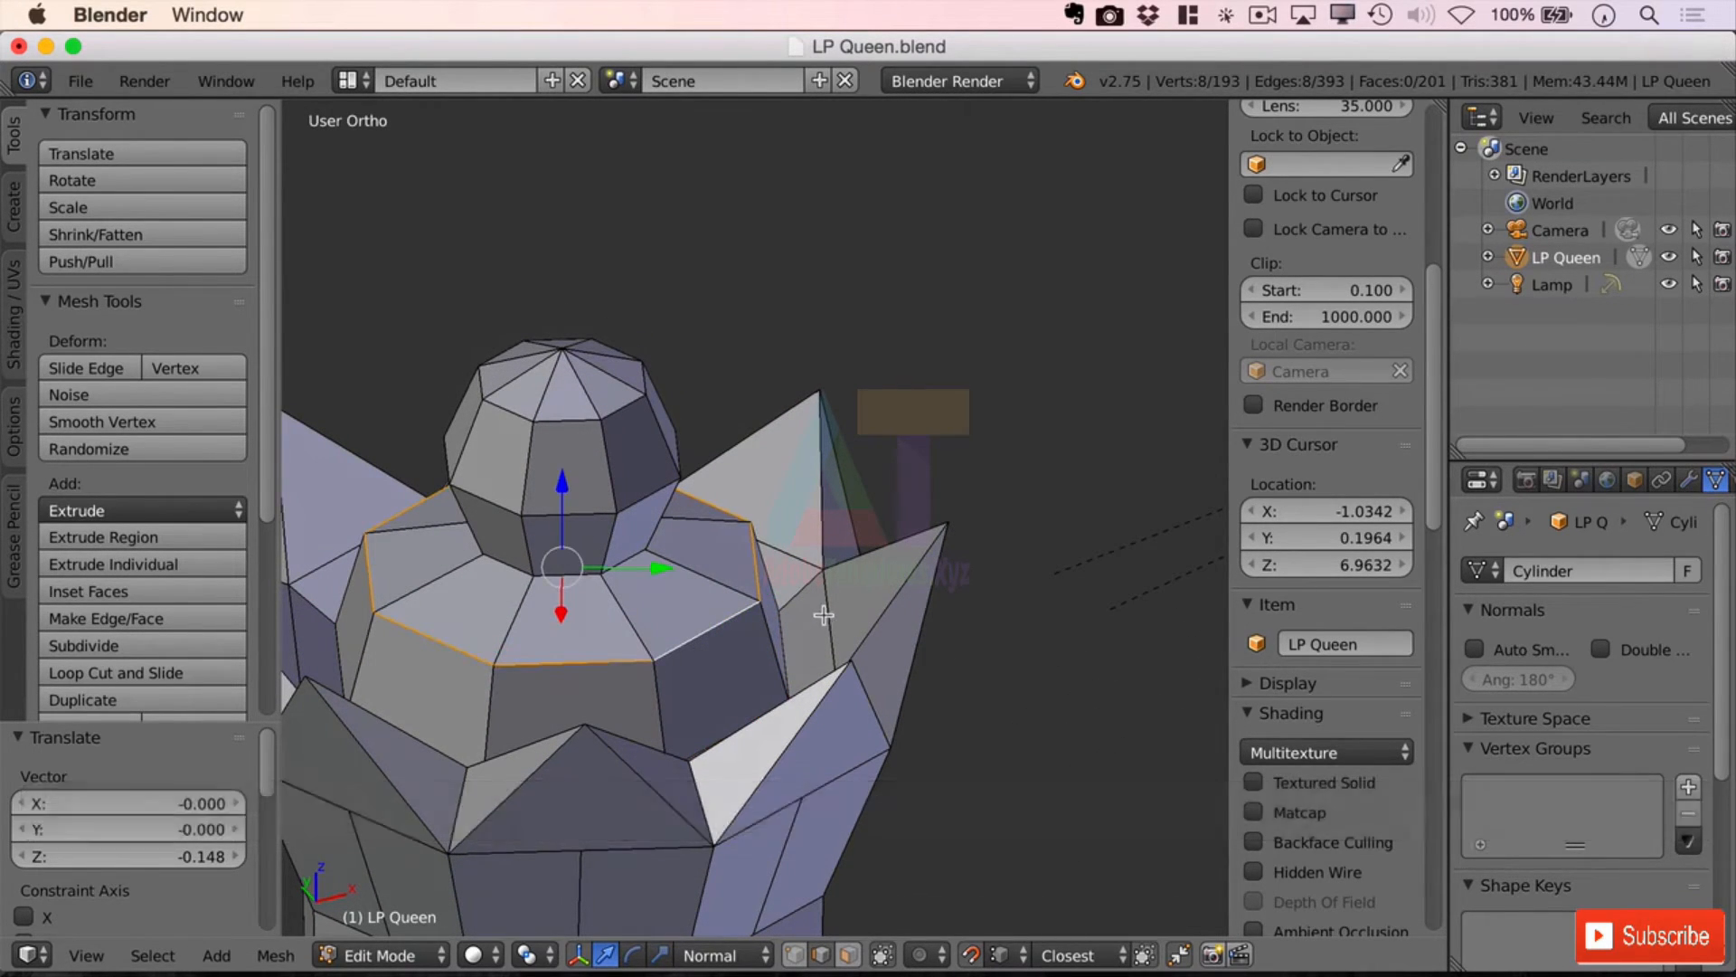
{"action": "key", "text": "s"}
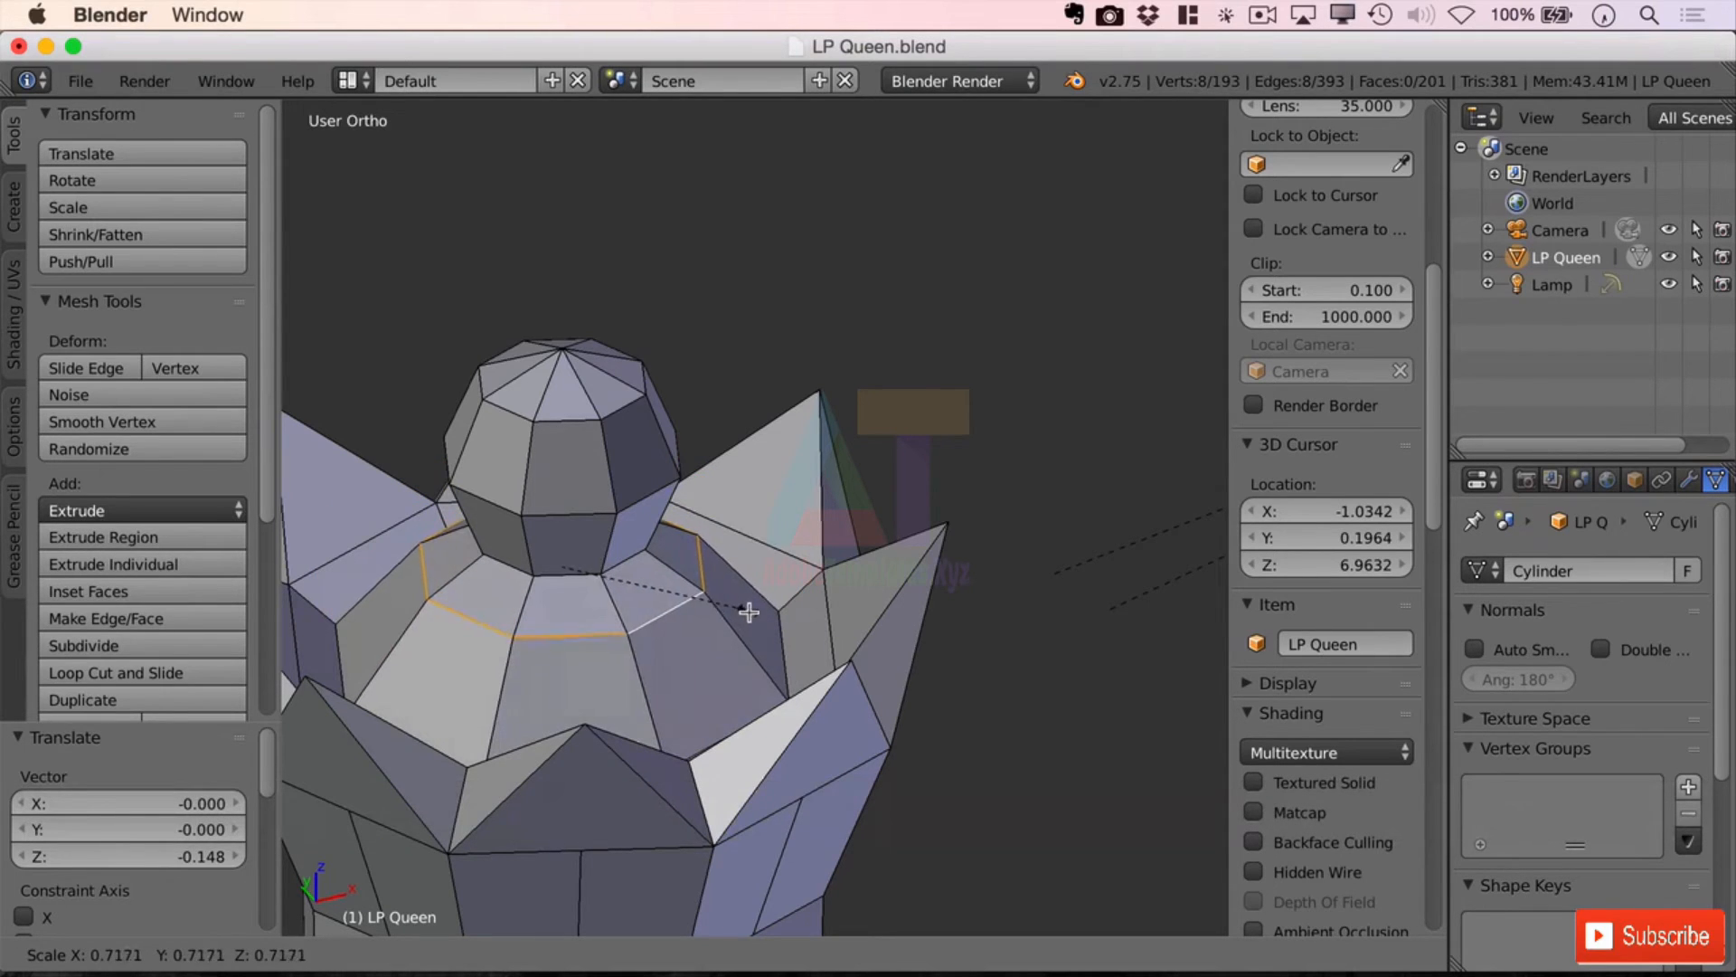
{"action": "left_click", "coordinate": [741, 661]}
{"action": "middle_click_drag", "start_coordinate": [737, 682], "coordinate": [914, 796]}
{"action": "left_click", "coordinate": [969, 955]}
{"action": "scroll", "coordinate": [936, 580], "scroll_direction": "down", "scroll_amount": 1}
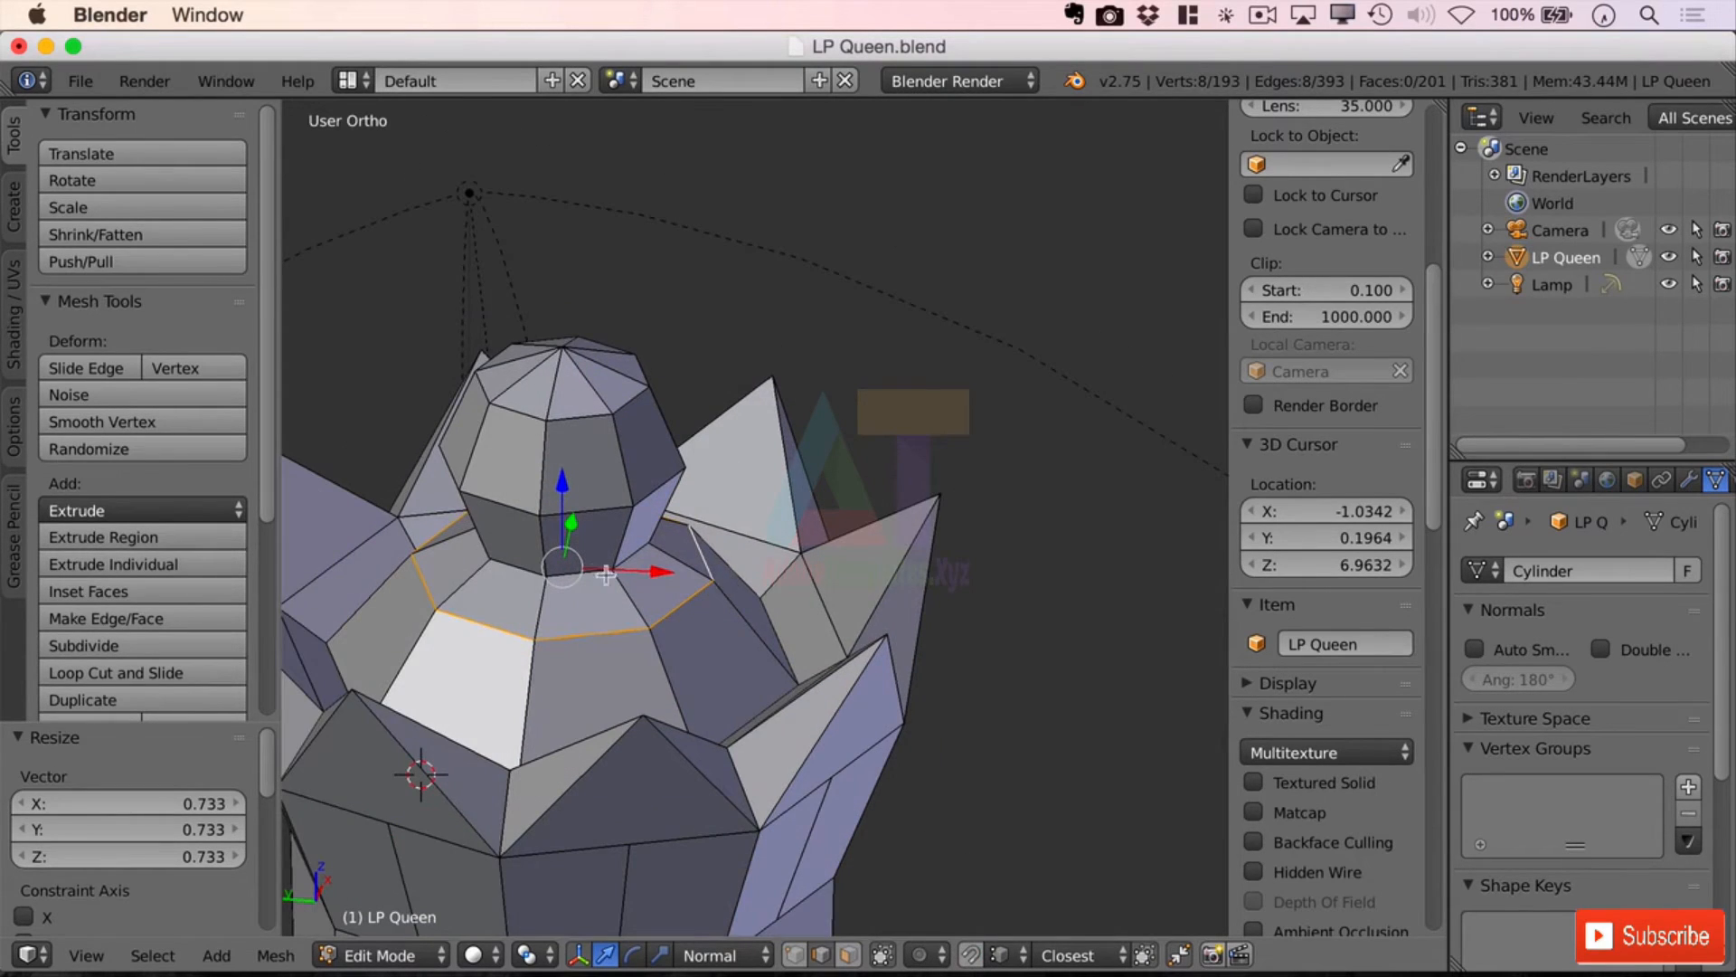
Step: Examine the junction between the ball on top and the dome up close in face selection mode
{"action": "middle_click_drag", "start_coordinate": [755, 756], "coordinate": [660, 570]}
{"action": "scroll", "coordinate": [532, 522], "scroll_direction": "up", "scroll_amount": 3}
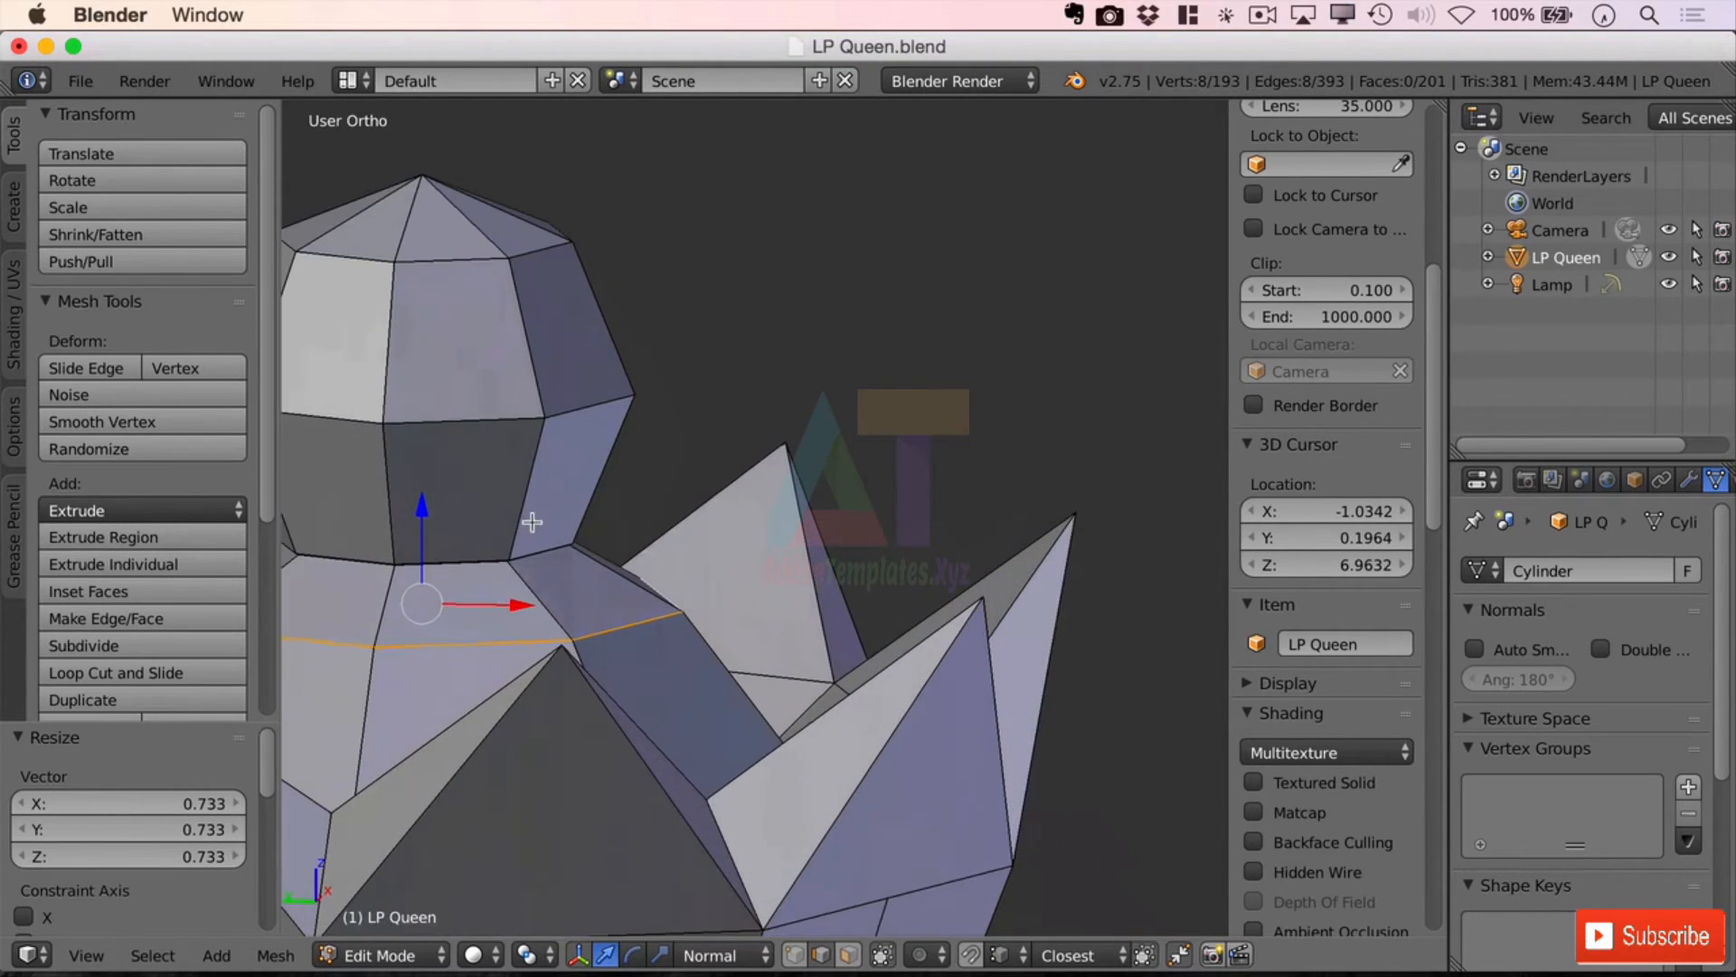
{"action": "left_click", "coordinate": [848, 955]}
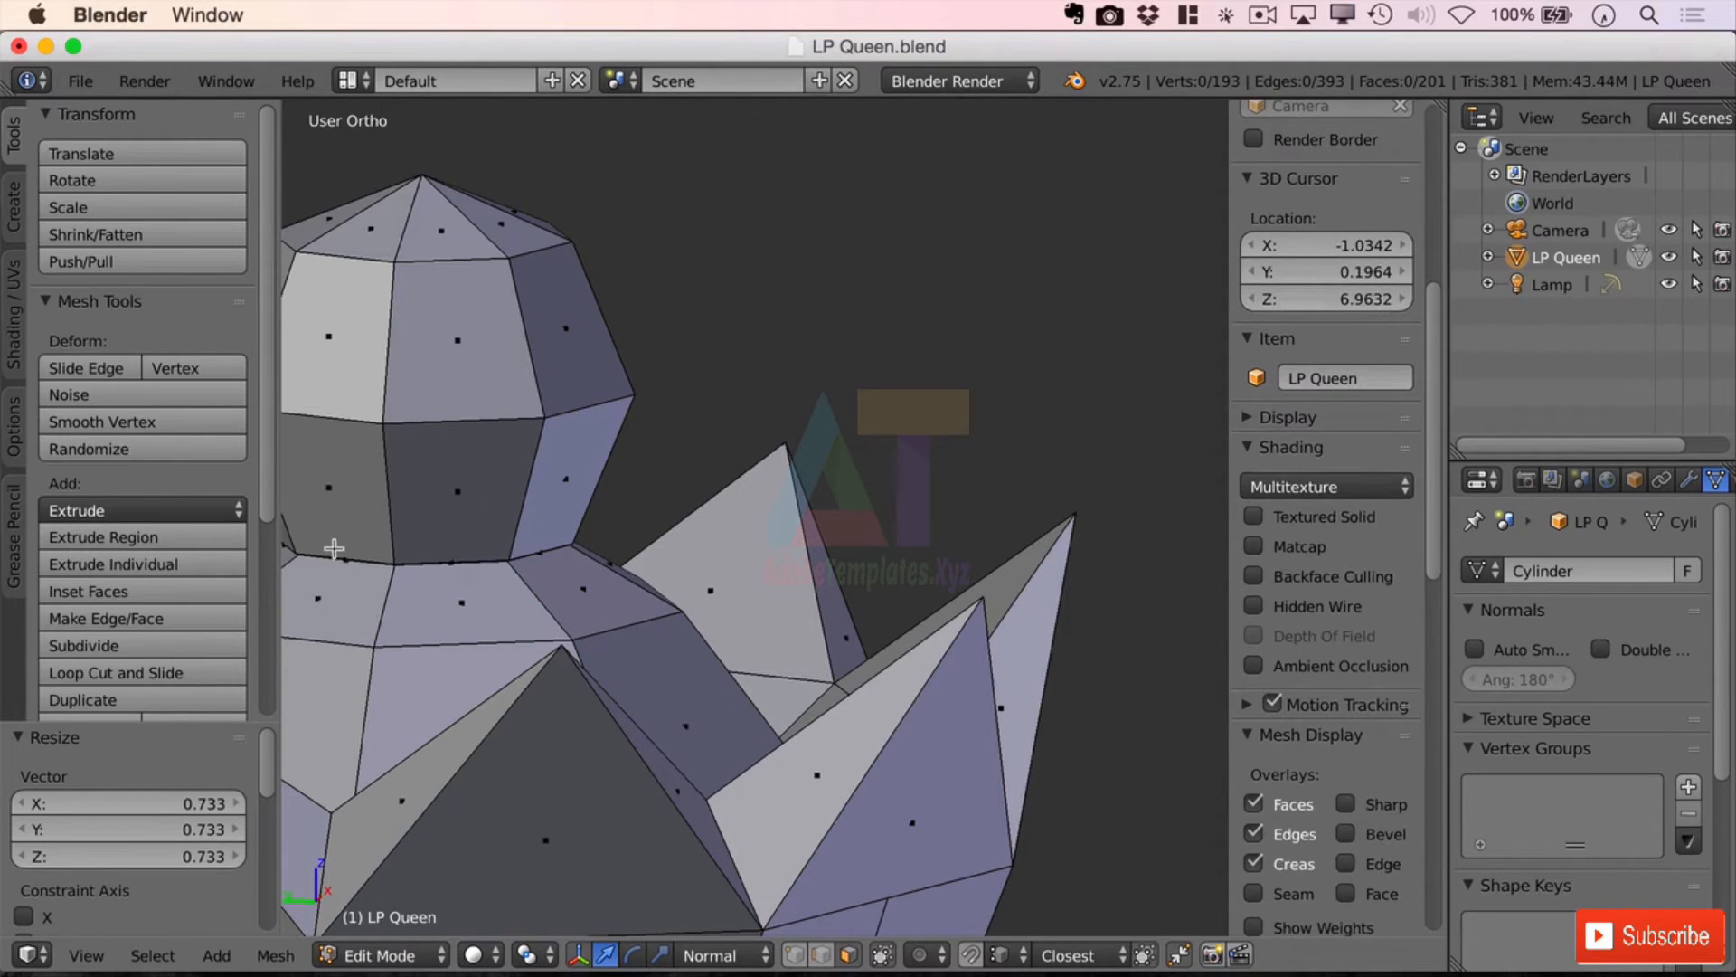
{"action": "scroll", "coordinate": [416, 574], "scroll_direction": "down", "scroll_amount": 2}
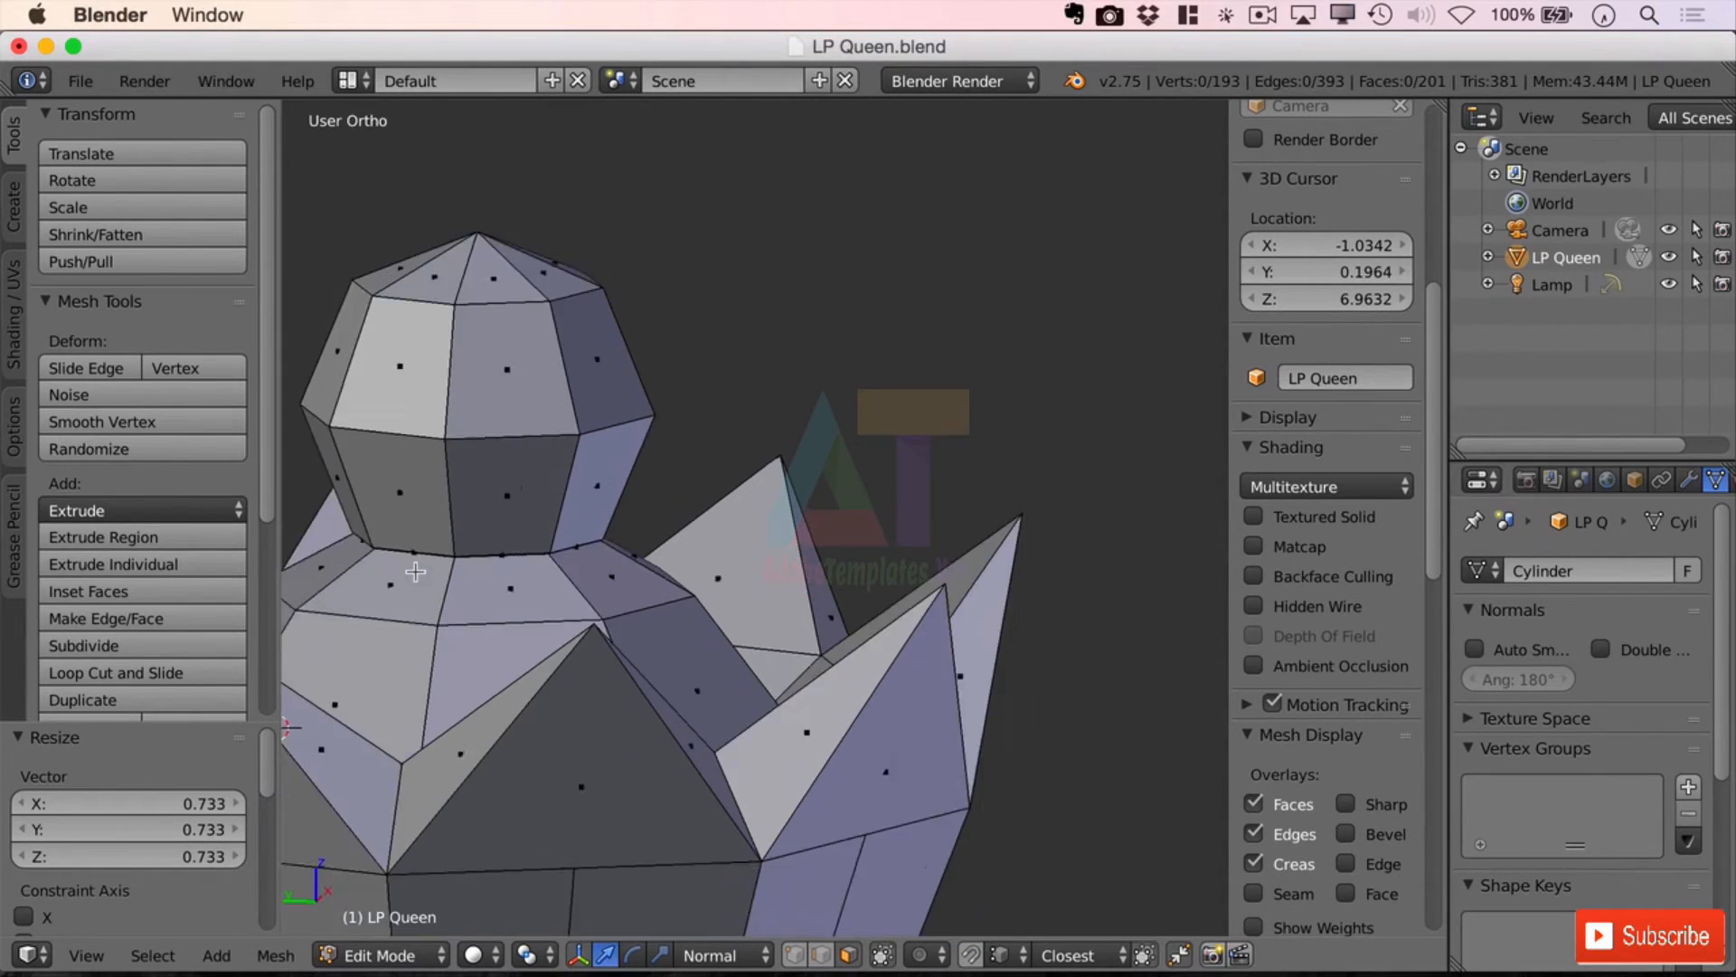
{"action": "scroll", "coordinate": [420, 576], "scroll_direction": "up", "scroll_amount": 2}
{"action": "middle_click_drag", "start_coordinate": [425, 576], "coordinate": [704, 548], "text": "shift"}
{"action": "scroll", "coordinate": [703, 547], "scroll_direction": "up", "scroll_amount": 8}
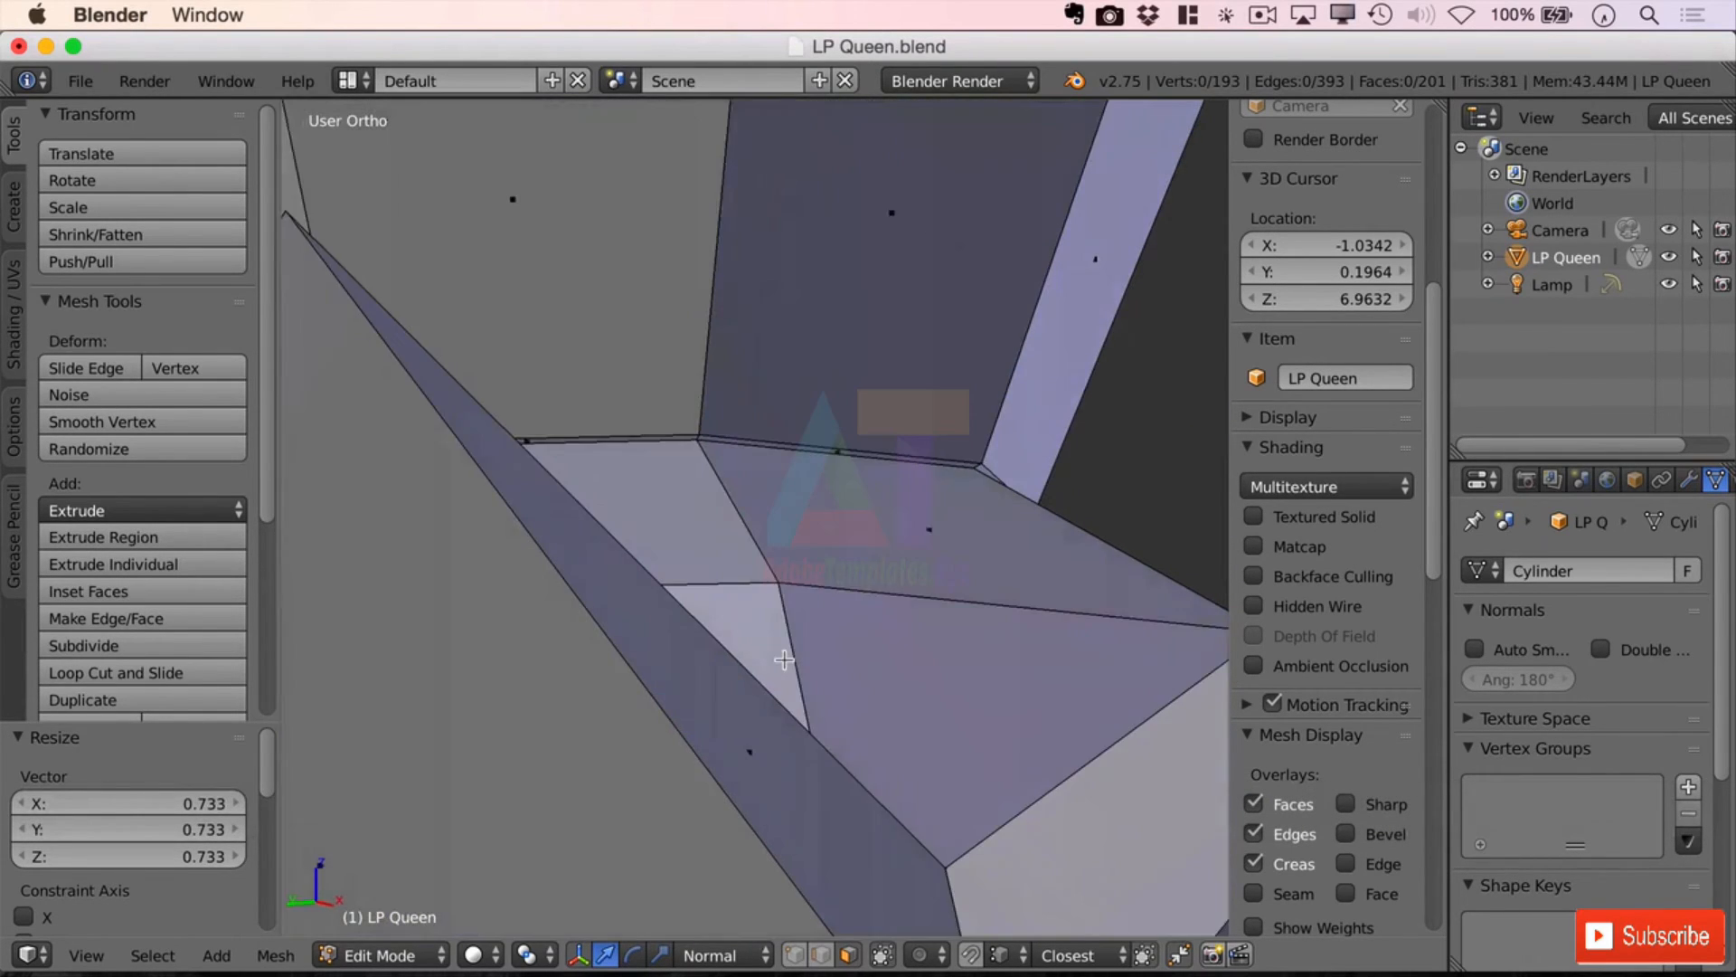
{"action": "middle_click_drag", "start_coordinate": [784, 660], "coordinate": [922, 742]}
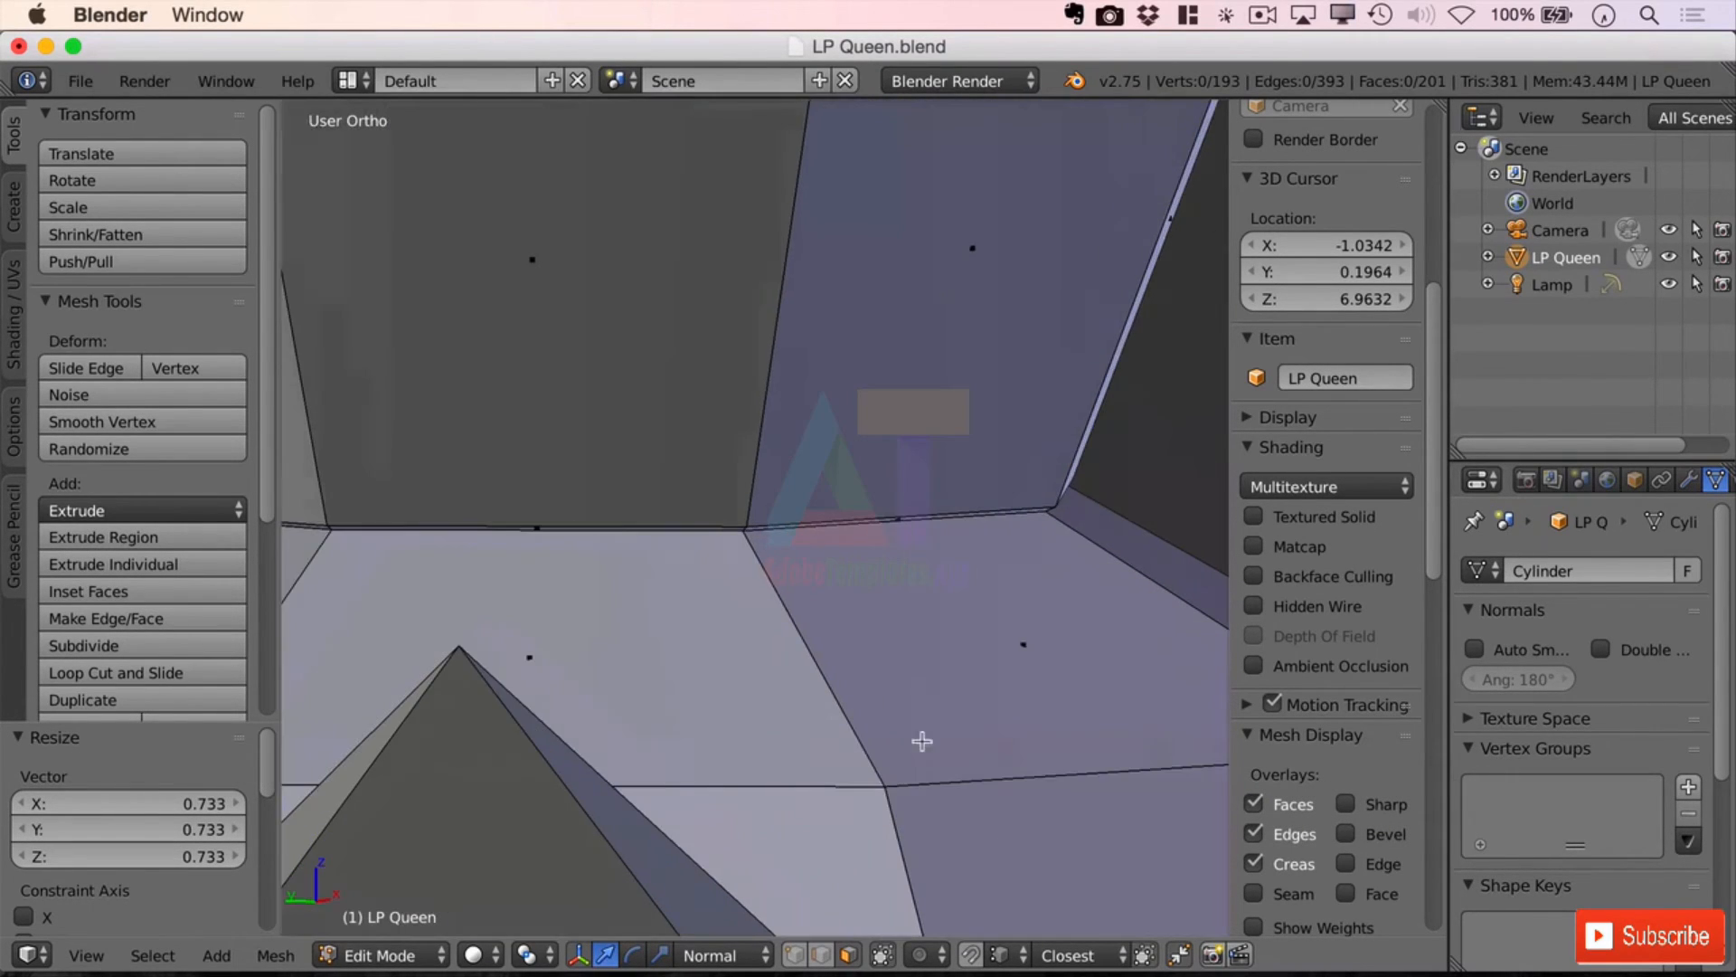
Step: In edge selection mode, raise the edge loop at the ball's base by 0.063 along Z and scale it to 1.252
{"action": "left_click", "coordinate": [820, 956]}
{"action": "left_click", "coordinate": [916, 513], "text": "alt"}
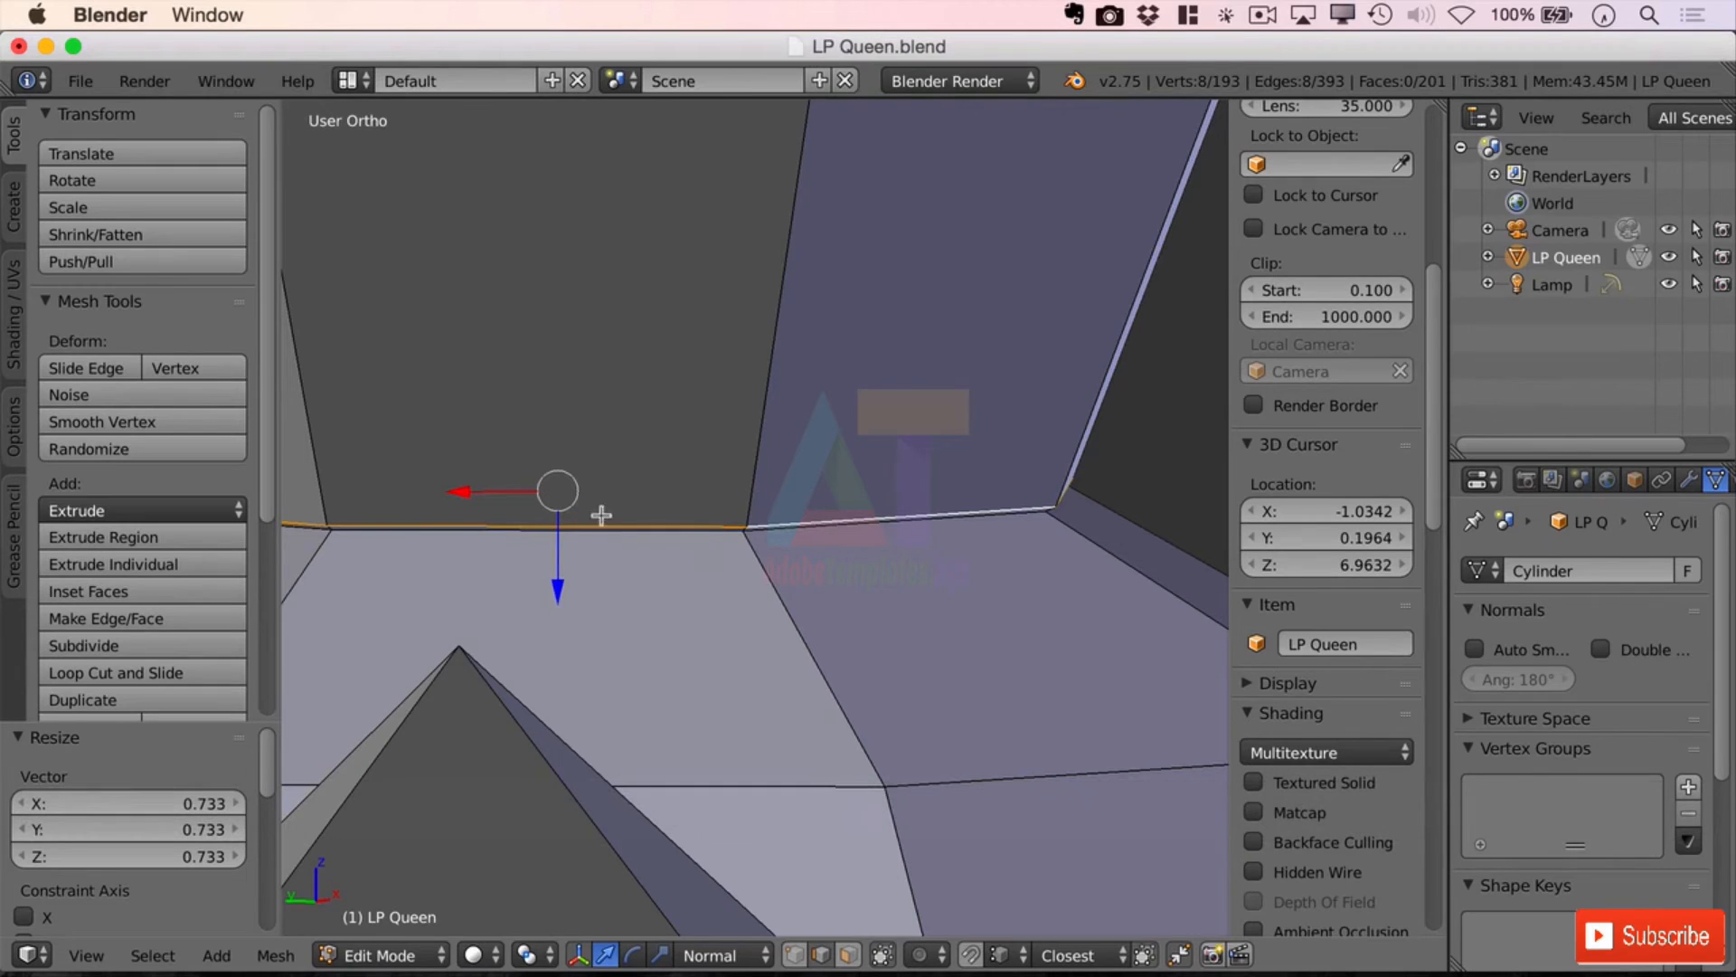
{"action": "left_click_drag", "start_coordinate": [553, 583], "coordinate": [719, 475]}
{"action": "key", "text": "s"}
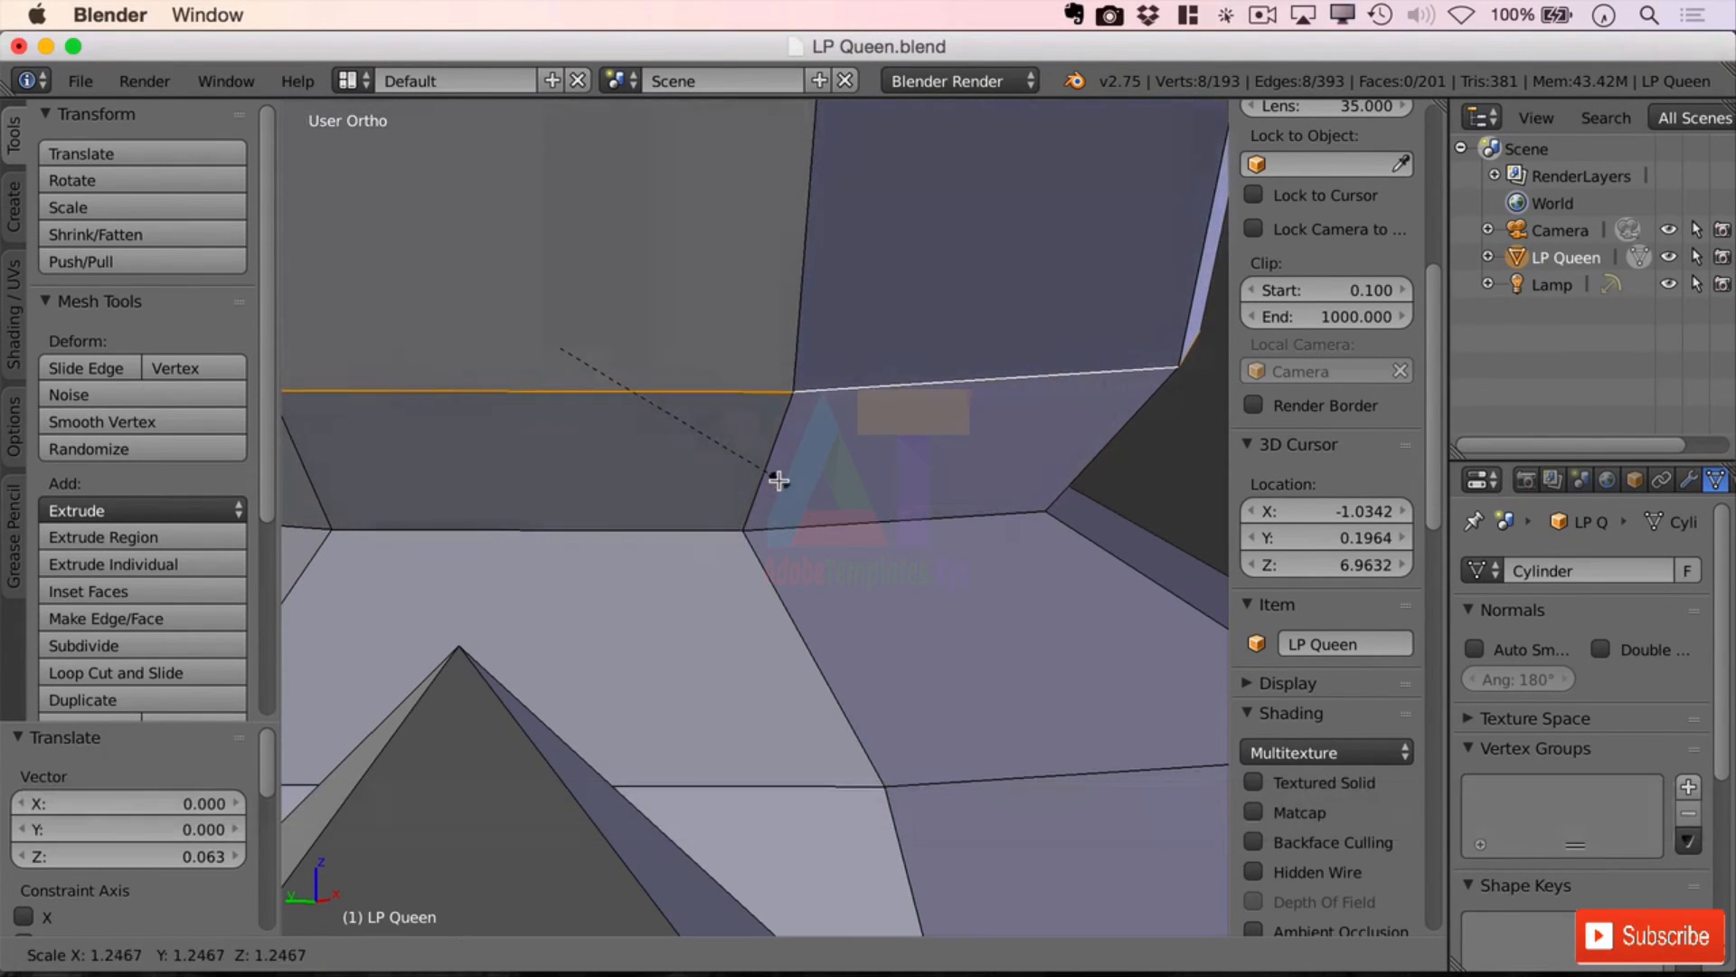
{"action": "left_click", "coordinate": [781, 481]}
{"action": "scroll", "coordinate": [851, 588], "scroll_direction": "down", "scroll_amount": 4}
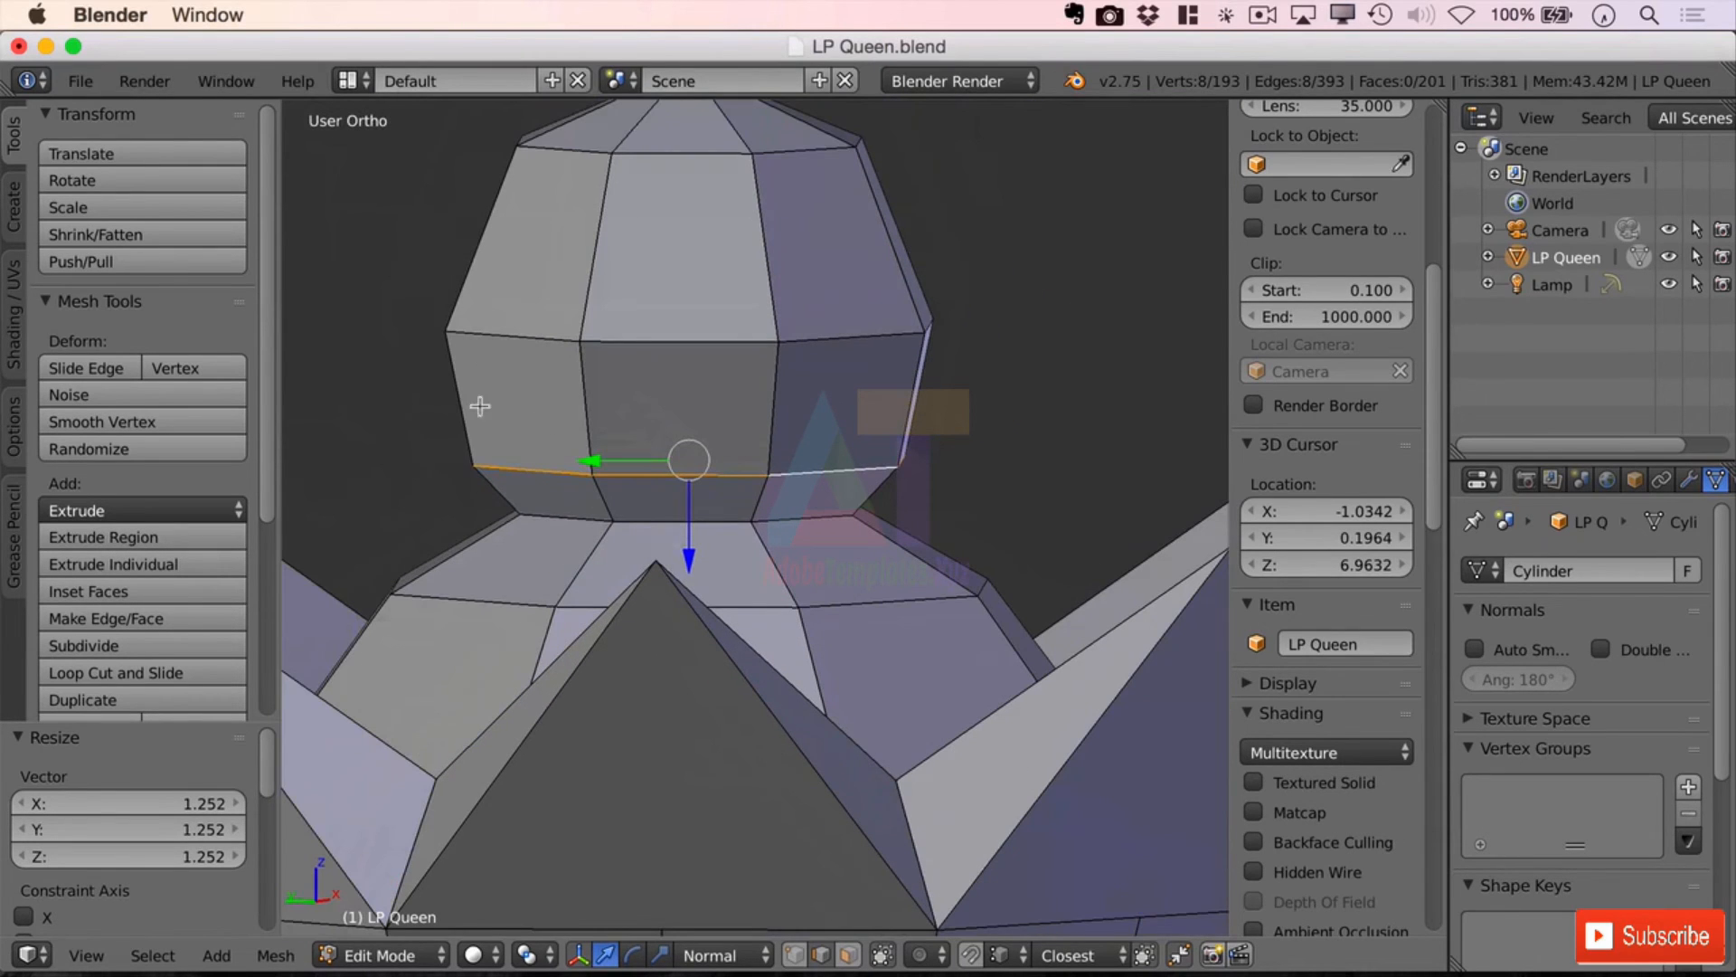
Step: Select the edge loop around the middle of the top ball and raise it by 0.036 along Z
{"action": "mouse_move", "coordinate": [884, 536]}
{"action": "middle_mouse_down"}
{"action": "mouse_move", "coordinate": [958, 473]}
{"action": "mouse_move", "coordinate": [984, 523]}
{"action": "mouse_move", "coordinate": [891, 524]}
{"action": "middle_mouse_up"}
{"action": "right_click", "coordinate": [770, 355], "text": "alt"}
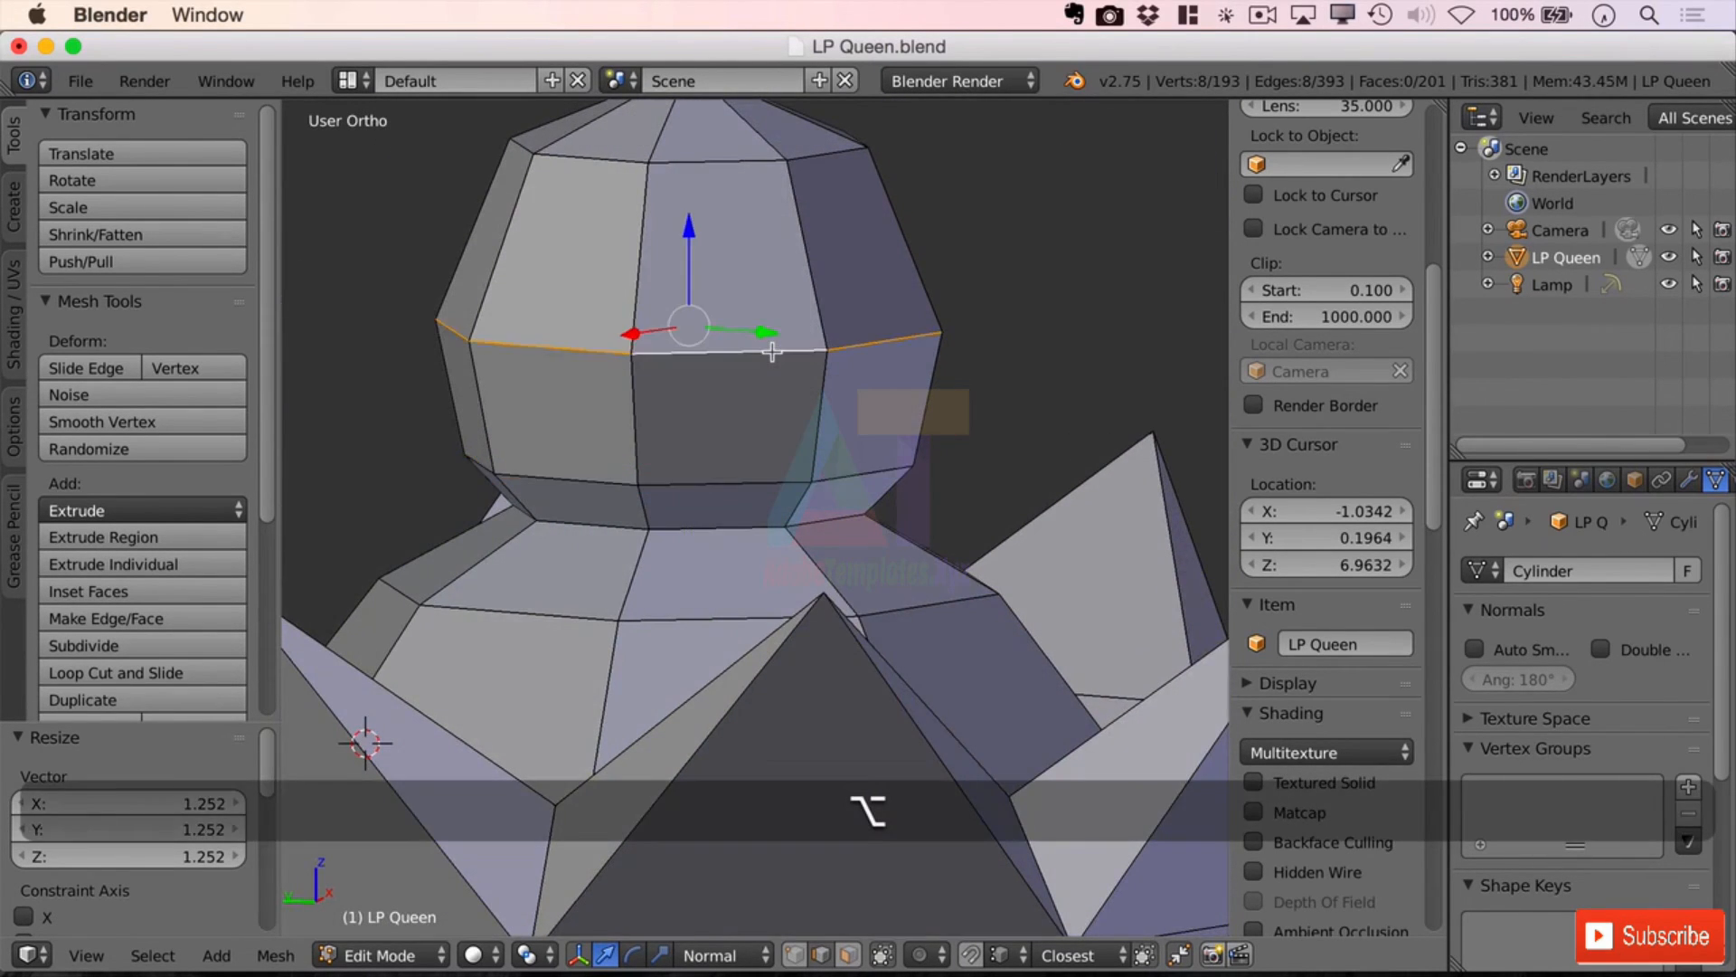
{"action": "key", "text": "g"}
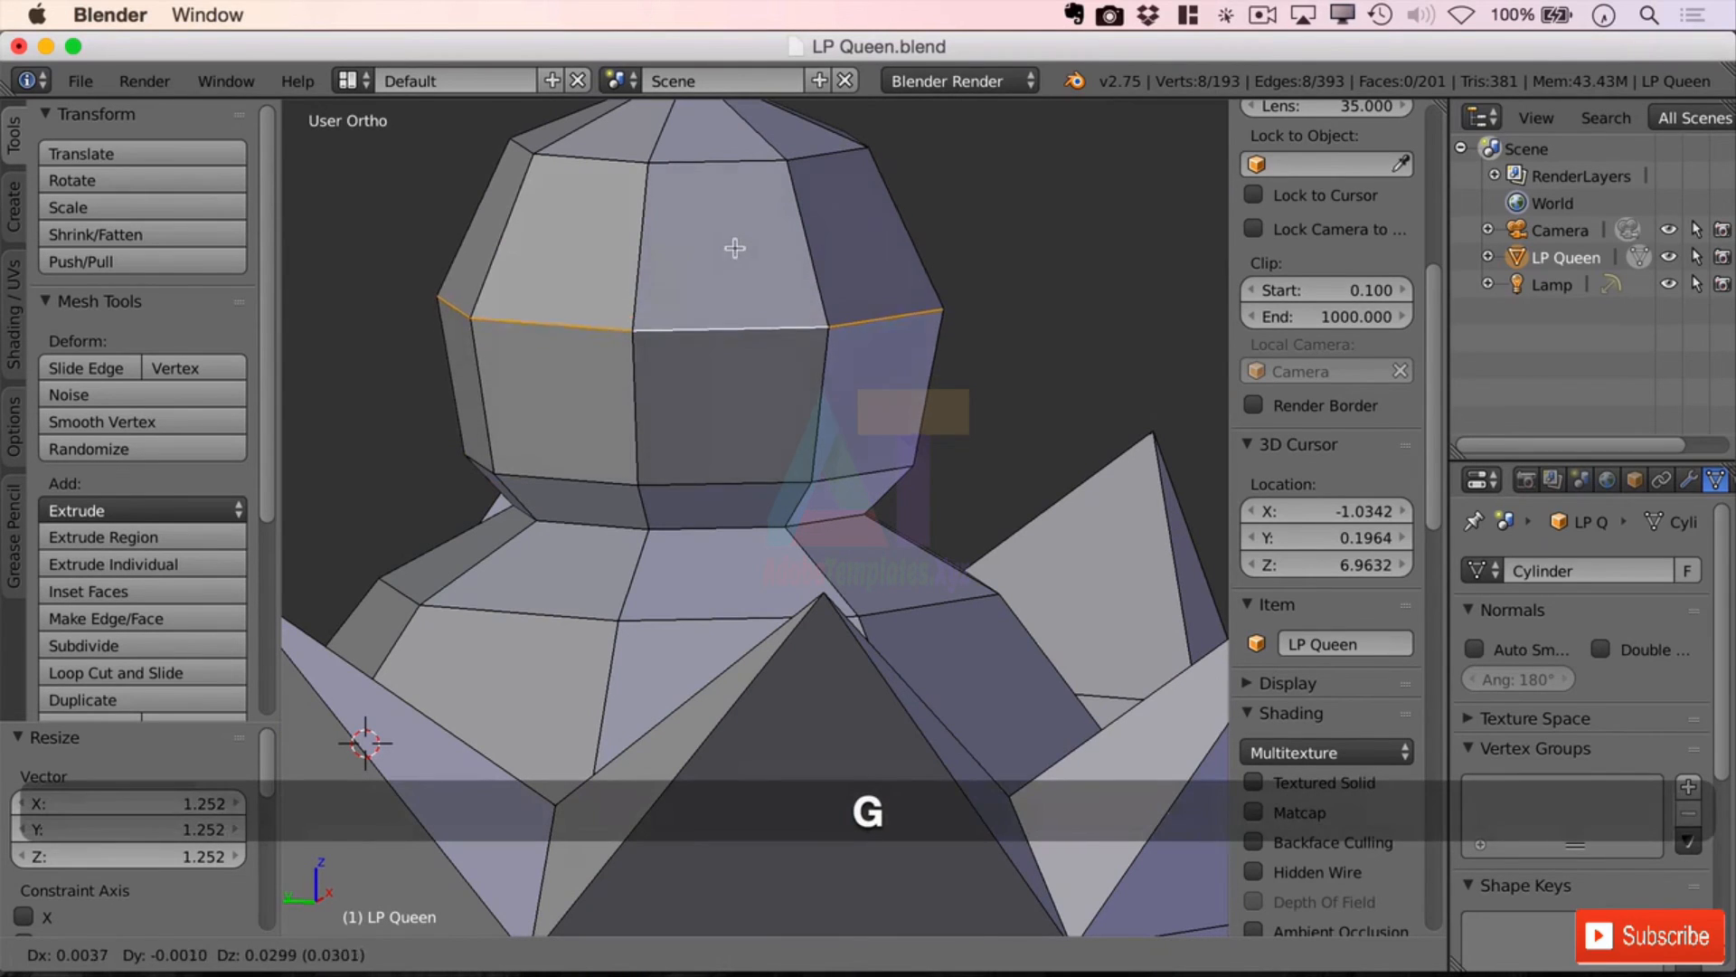
{"action": "key", "text": "z"}
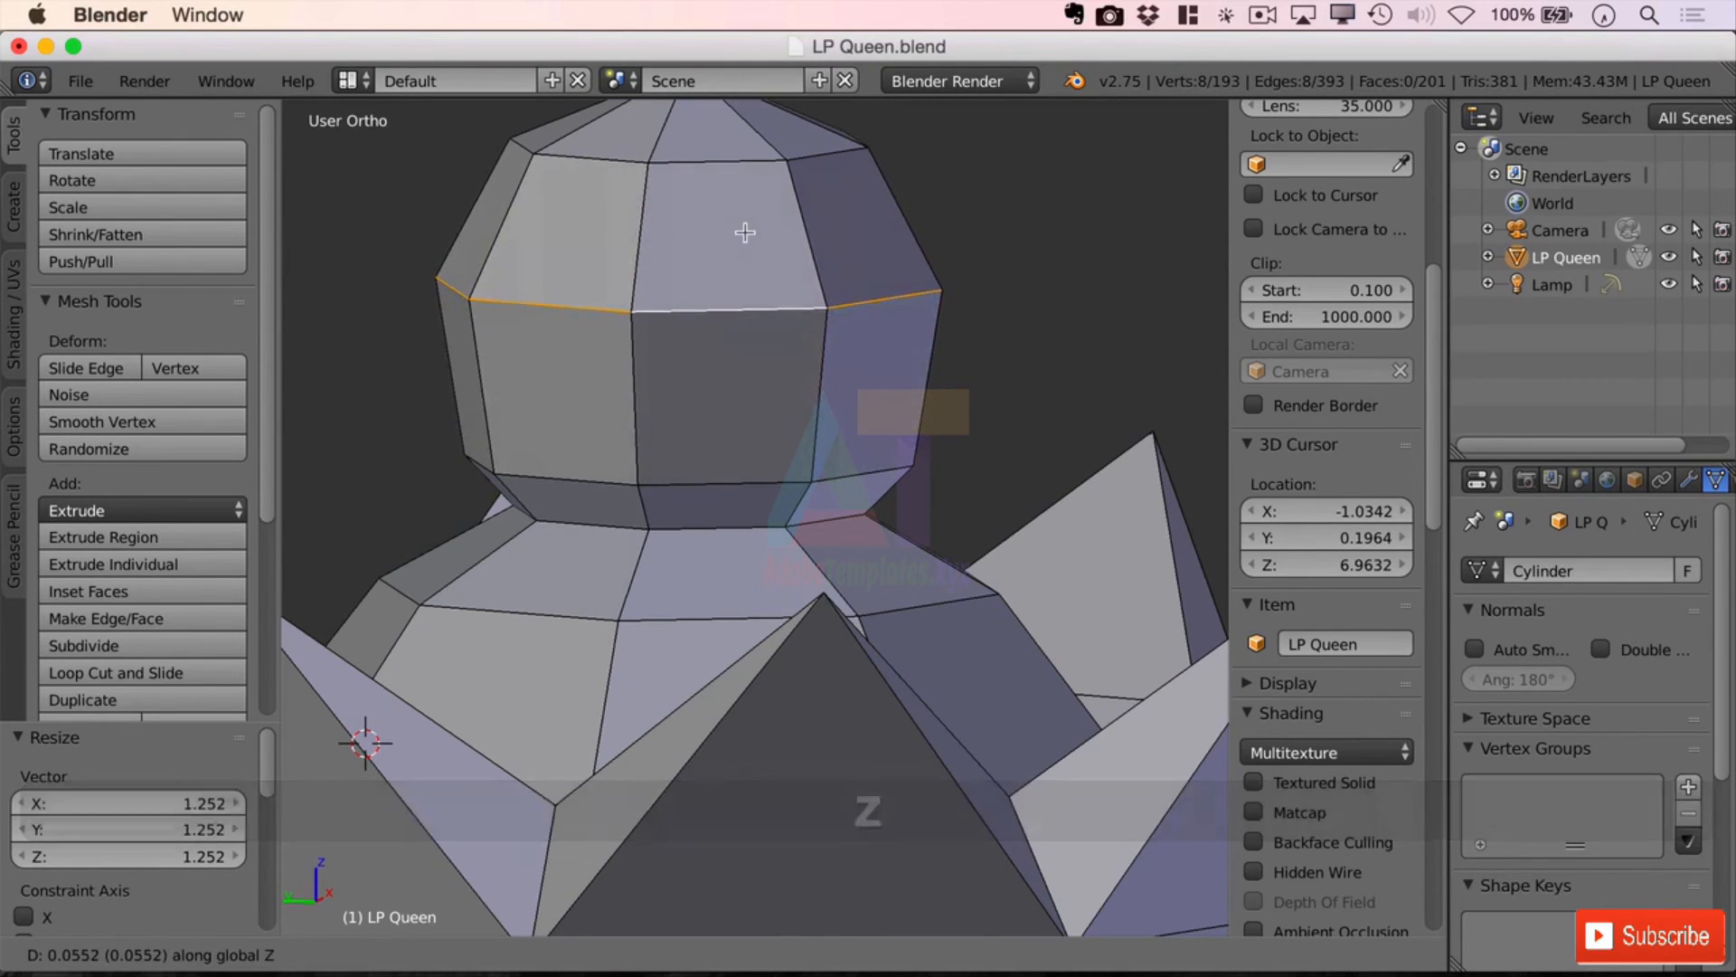
{"action": "left_click", "coordinate": [746, 246]}
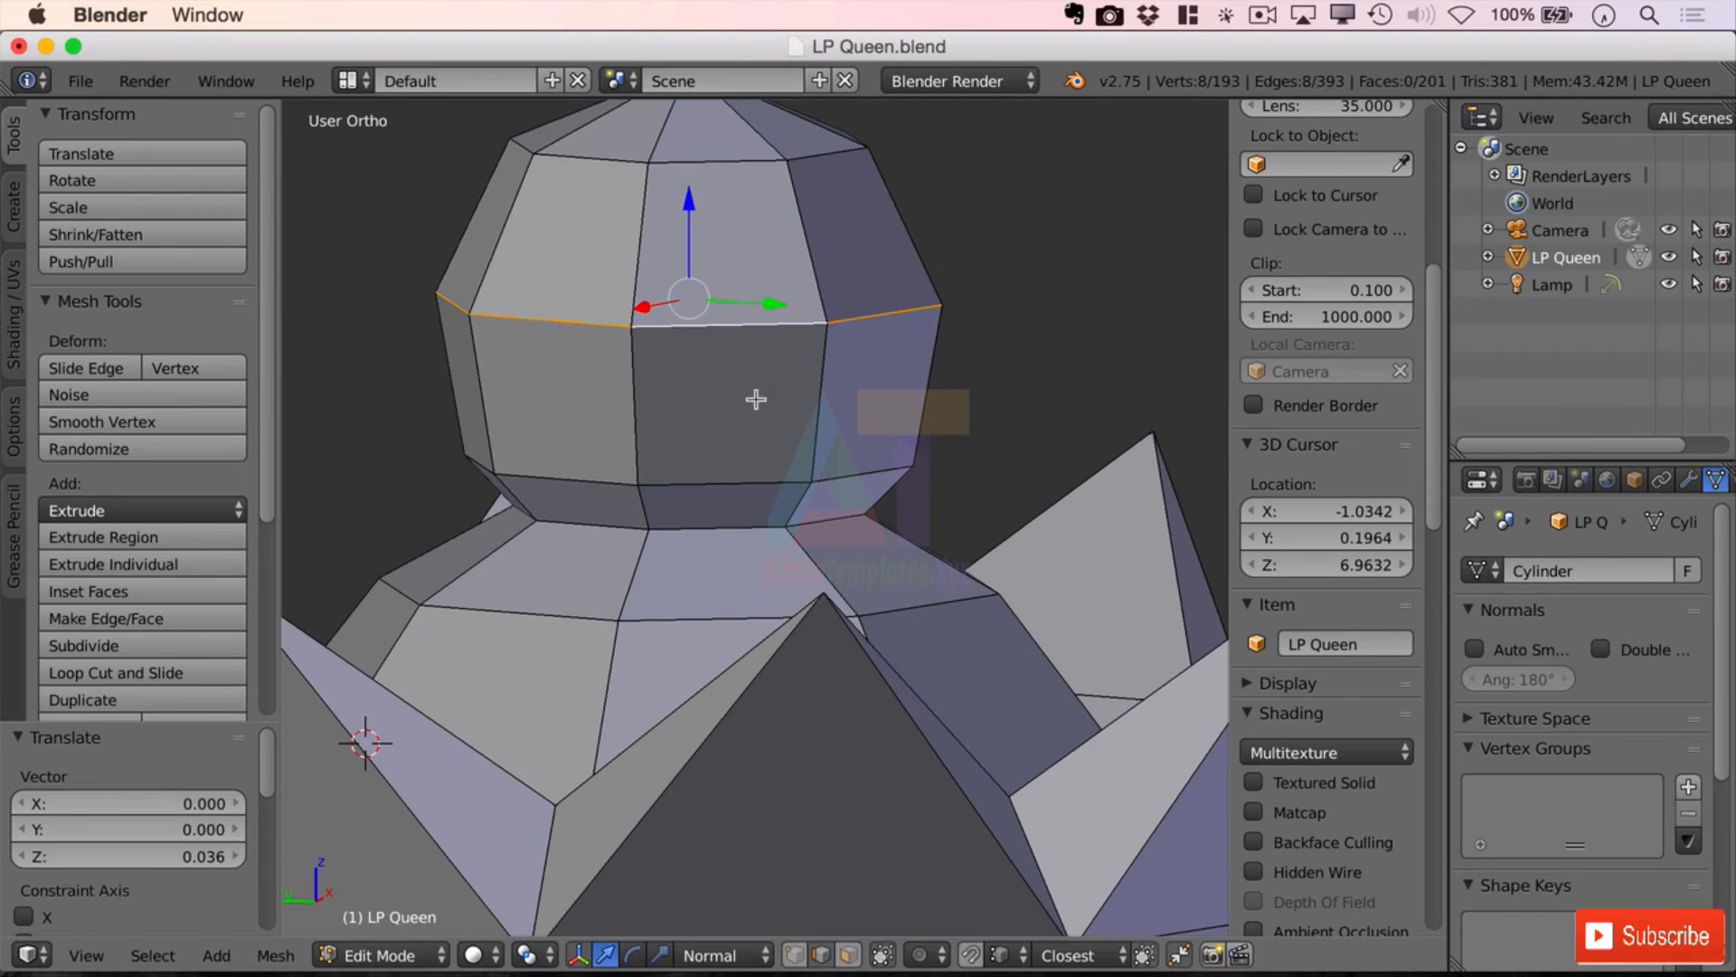
Step: Switch the viewport shading to Rendered and examine the queen's head and body from several angles
{"action": "scroll", "coordinate": [808, 484], "scroll_direction": "down", "scroll_amount": 2}
{"action": "middle_click_drag", "start_coordinate": [944, 617], "coordinate": [760, 604]}
{"action": "scroll", "coordinate": [760, 604], "scroll_direction": "down", "scroll_amount": 6}
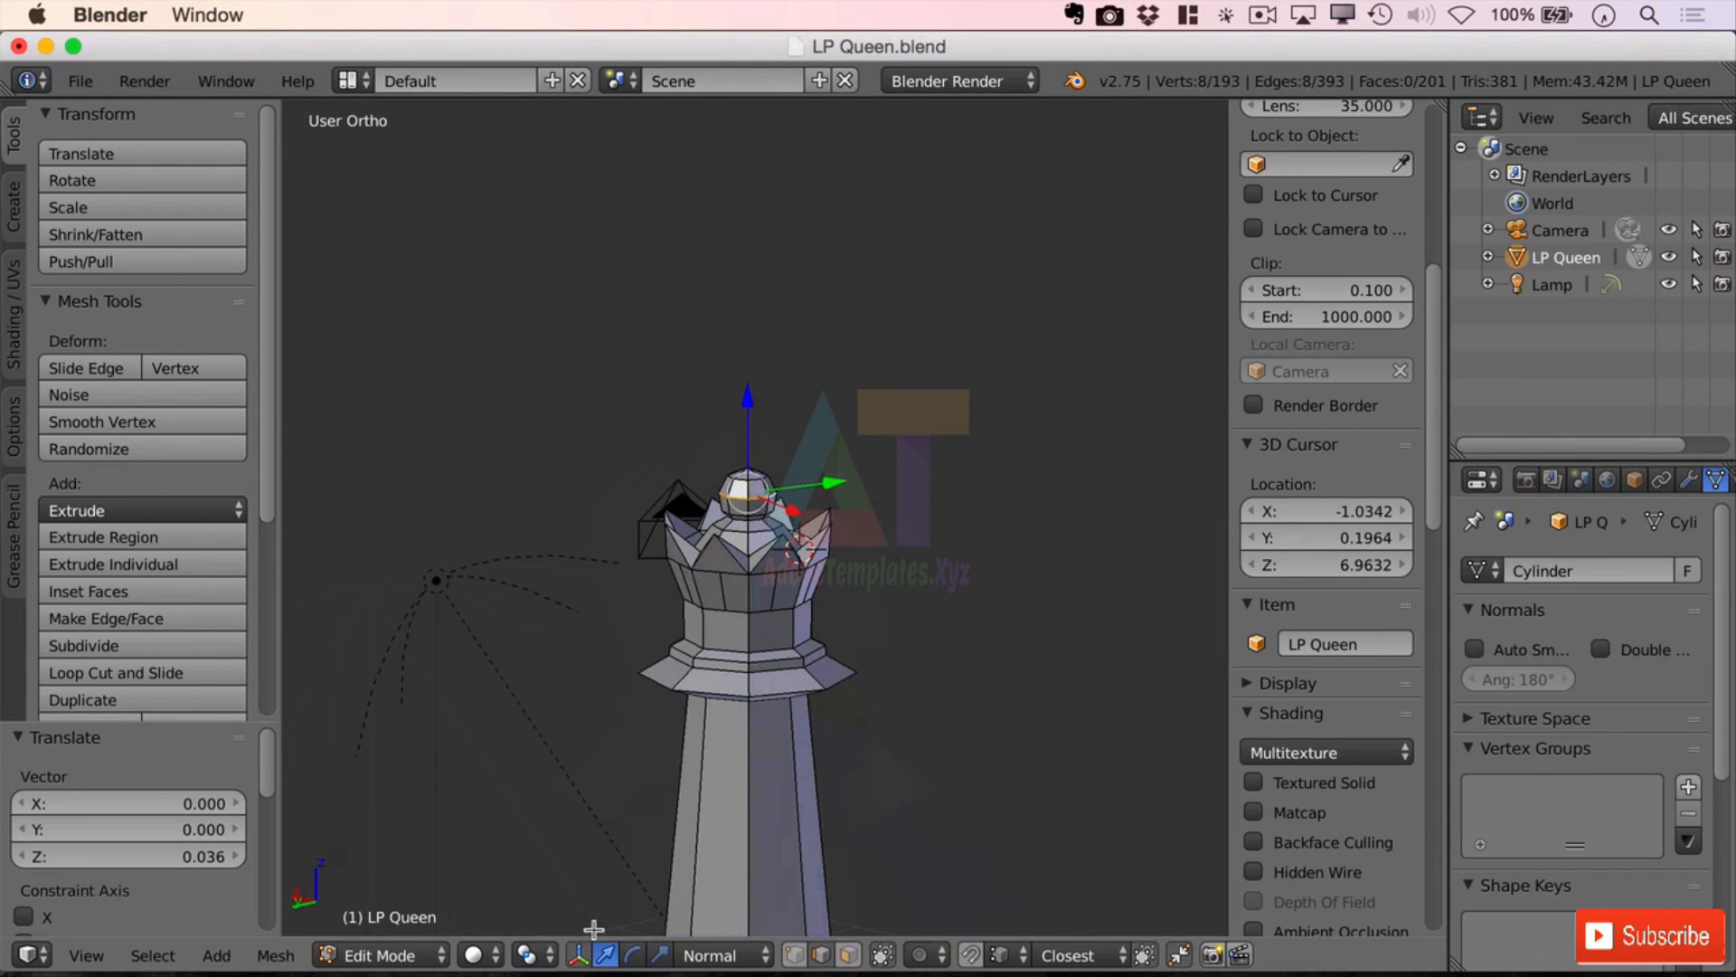
{"action": "left_click", "coordinate": [525, 955]}
{"action": "left_click", "coordinate": [570, 772]}
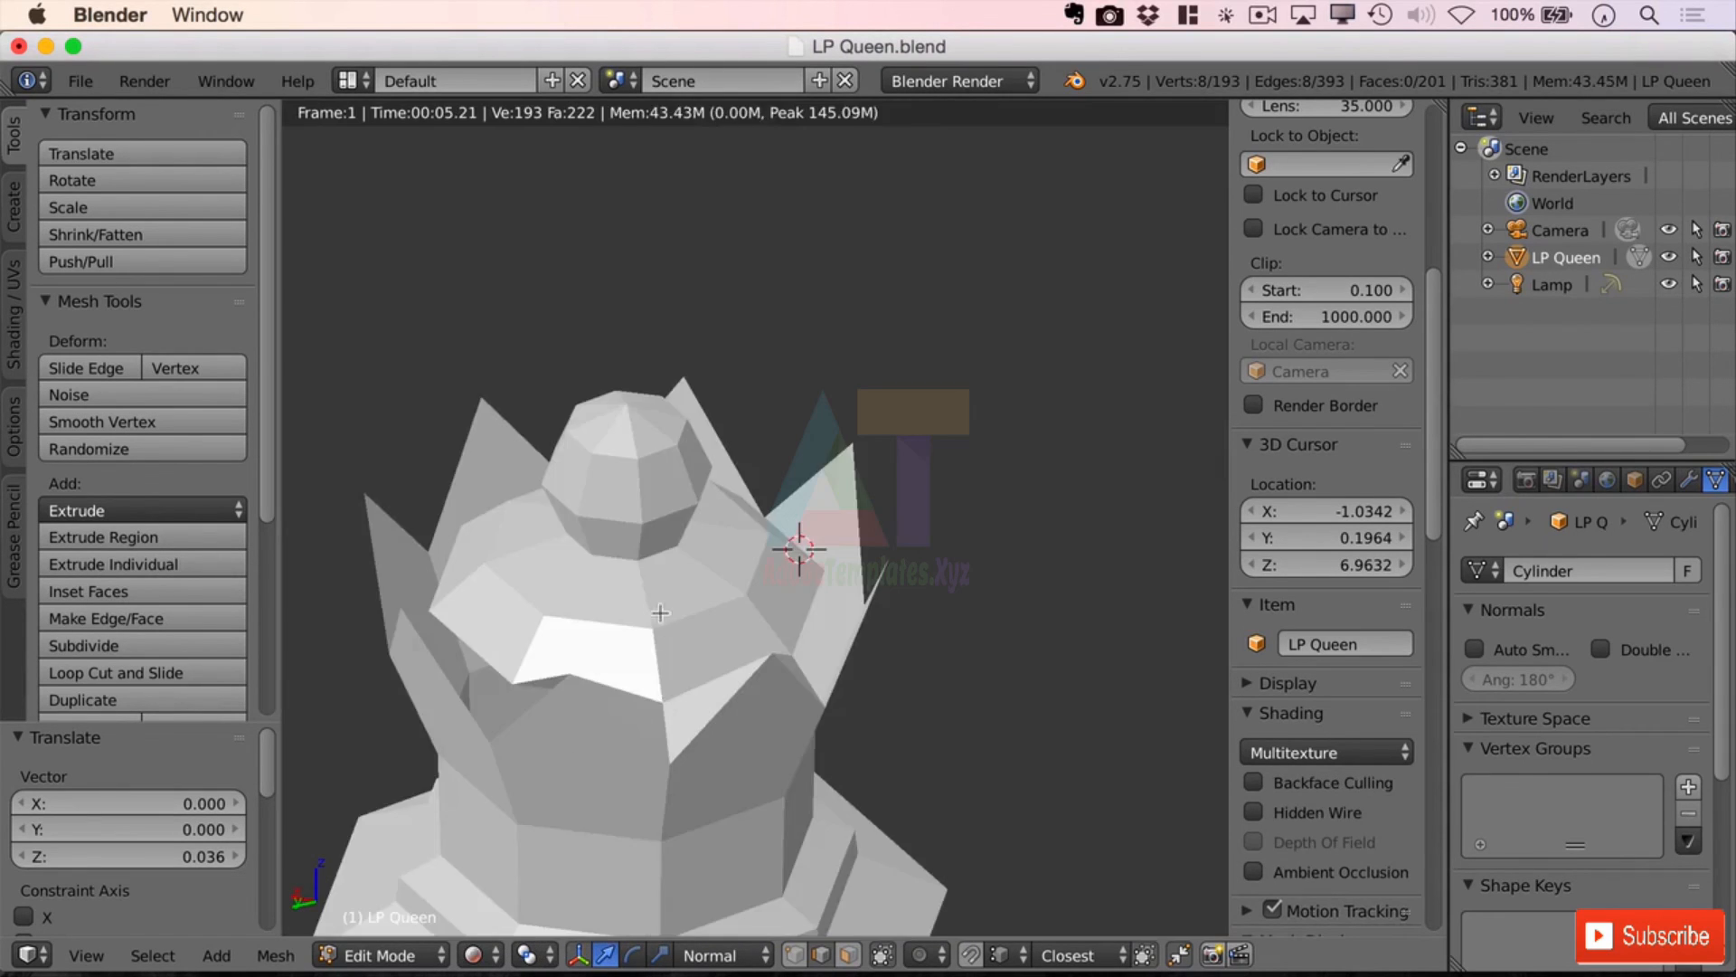
{"action": "middle_click_drag", "start_coordinate": [659, 608], "coordinate": [779, 741]}
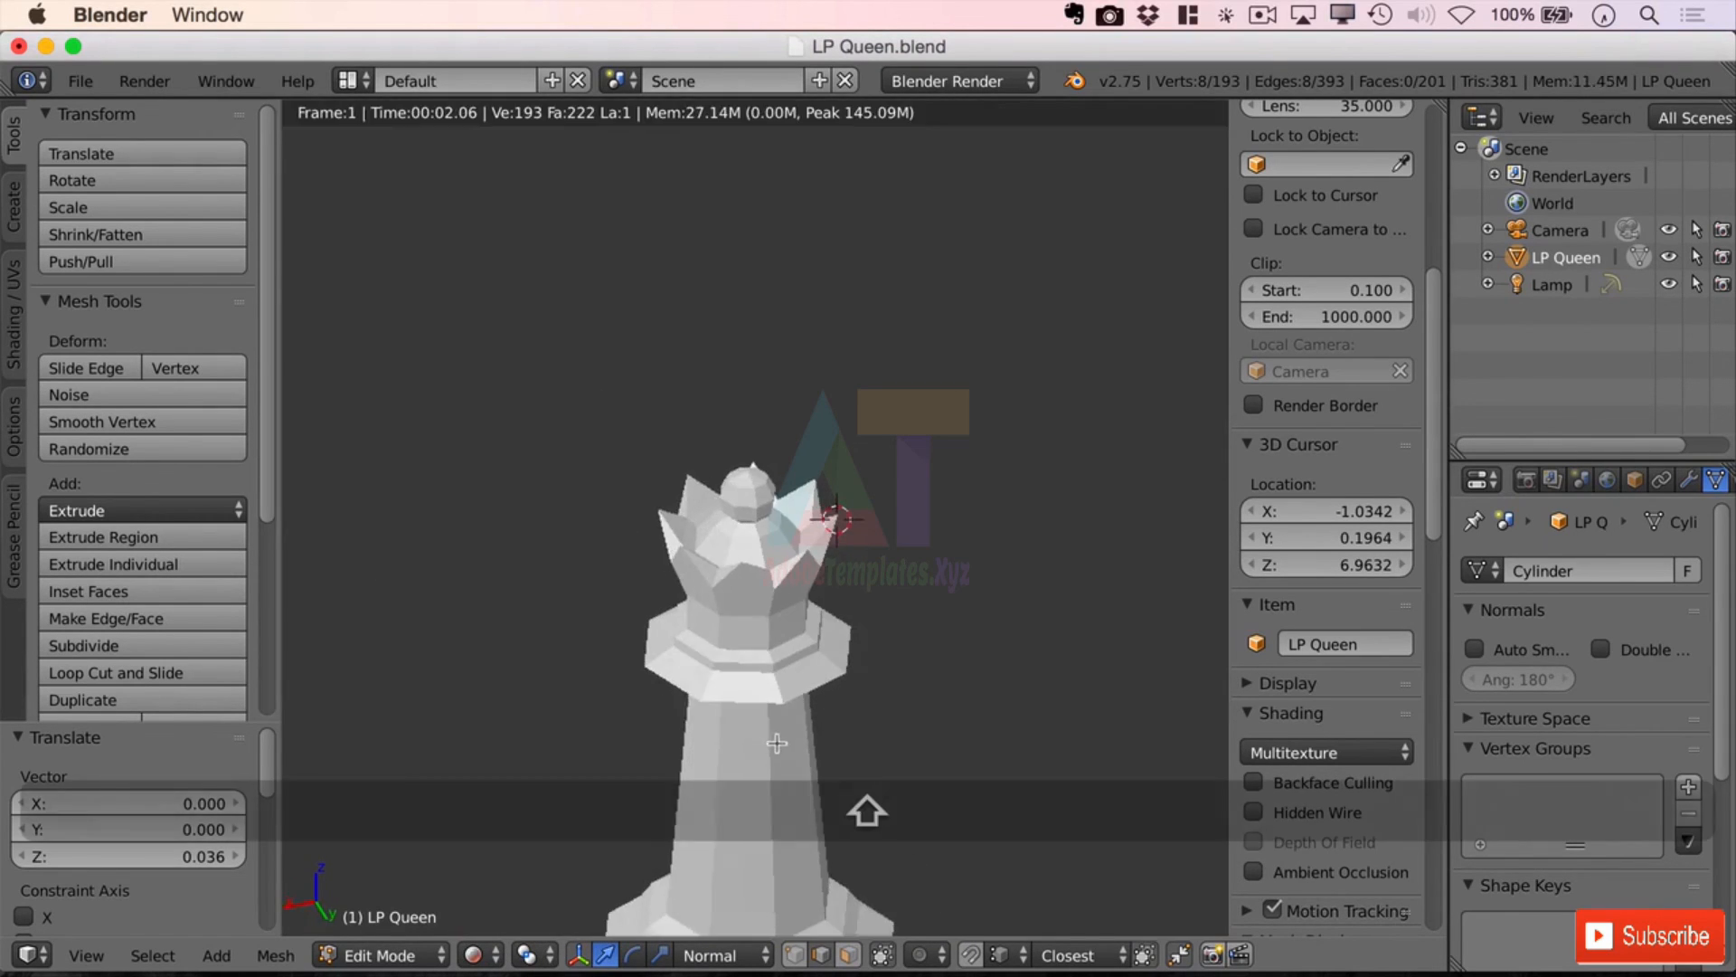
{"action": "middle_click_drag", "start_coordinate": [774, 672], "coordinate": [773, 702], "text": "shift"}
{"action": "scroll", "coordinate": [774, 701], "scroll_direction": "down", "scroll_amount": 7, "text": "shift"}
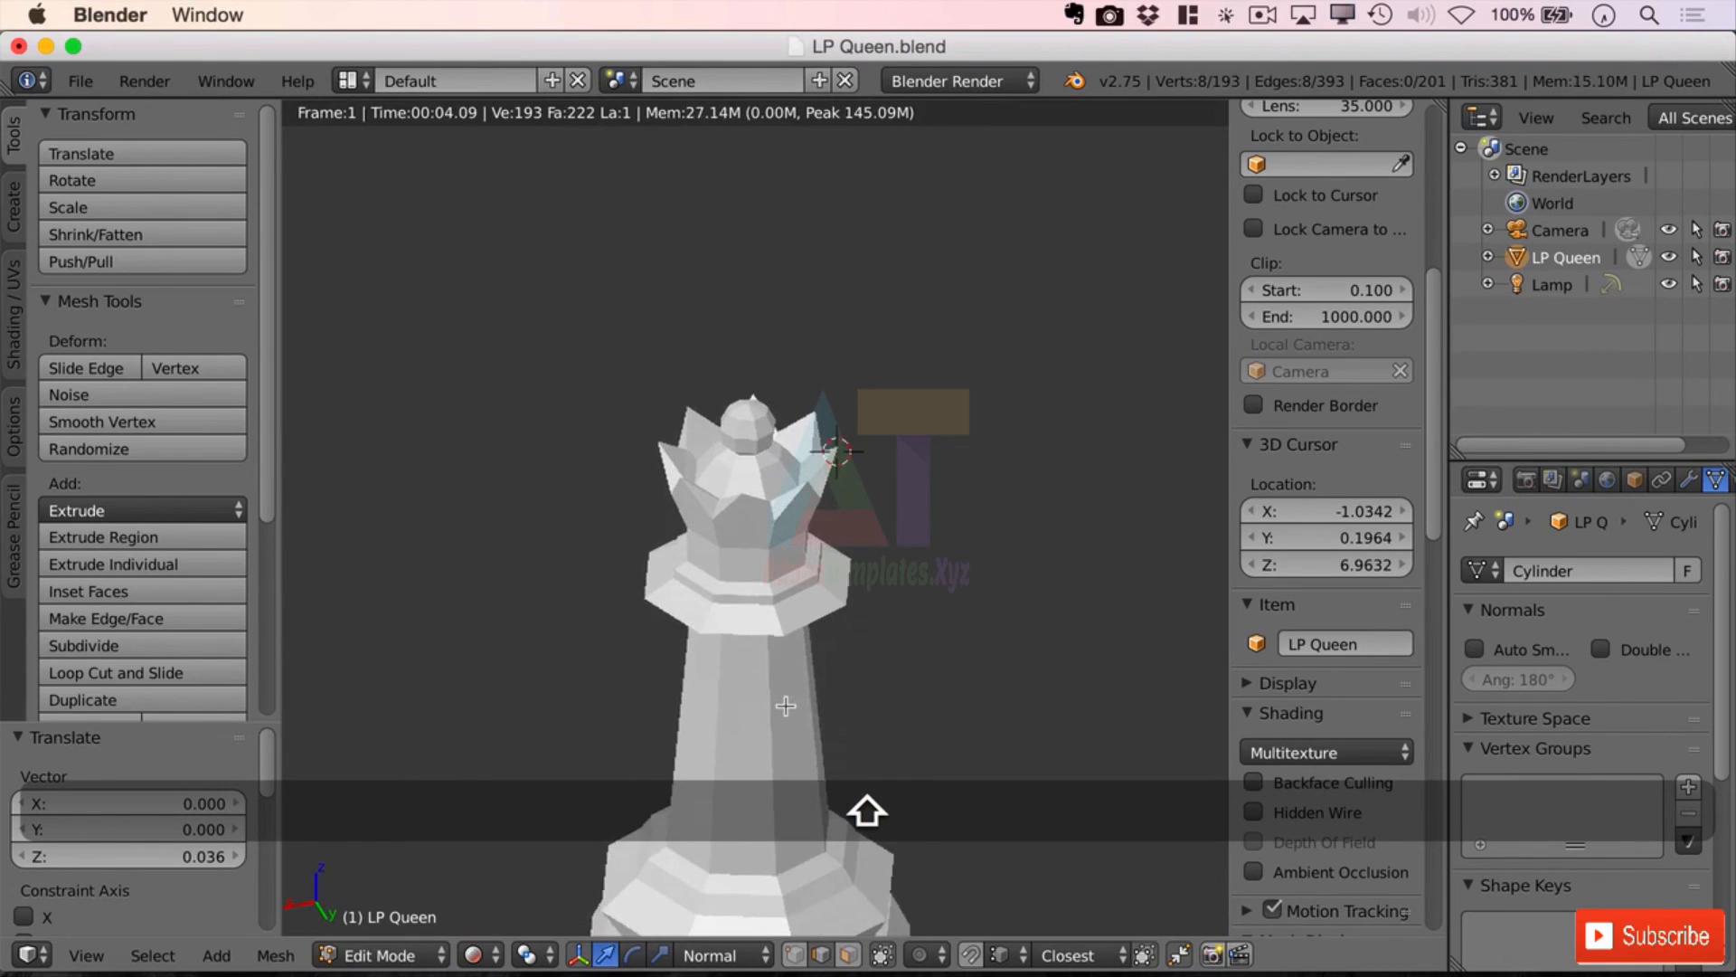